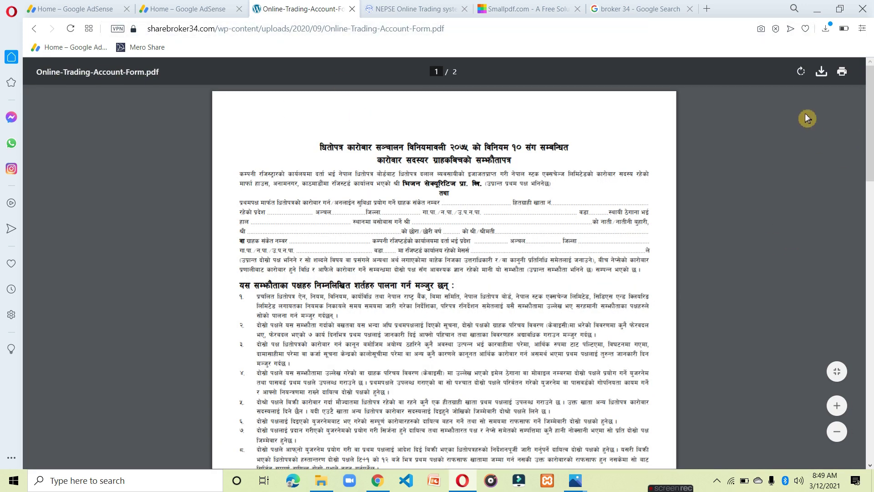
Save the Online Trading Account Form PDF and return to the forms page.
{"action": "left_click", "coordinate": [821, 73]}
{"action": "left_click", "coordinate": [340, 253]}
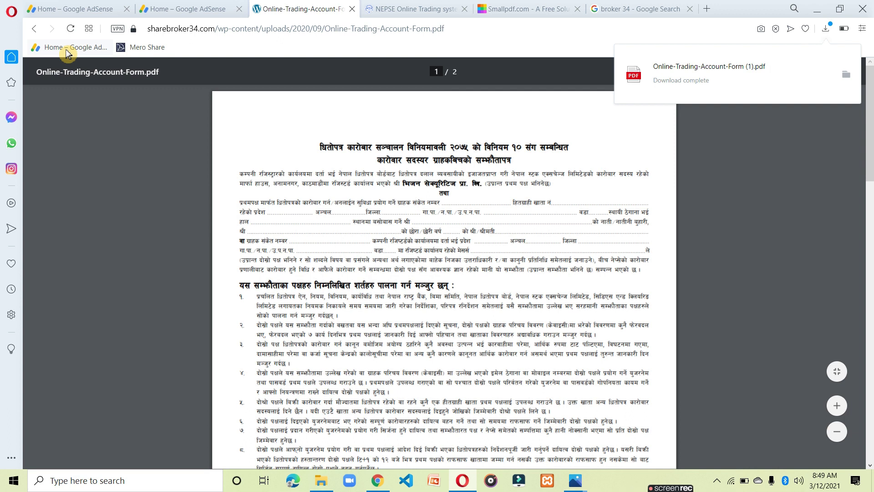
{"action": "left_click", "coordinate": [33, 32]}
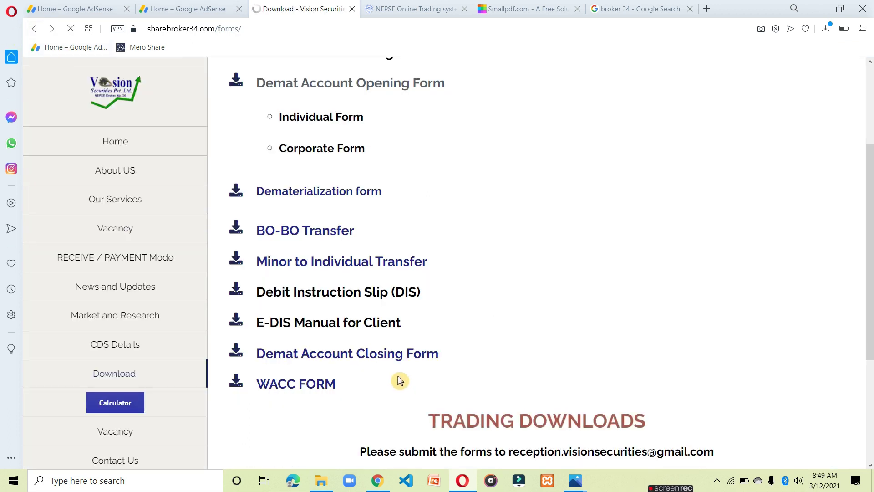
Open the Individual KYC form PDF and save it as KYC-Form-Individual.
{"action": "scroll", "coordinate": [400, 381], "scroll_direction": "down", "scroll_amount": 4}
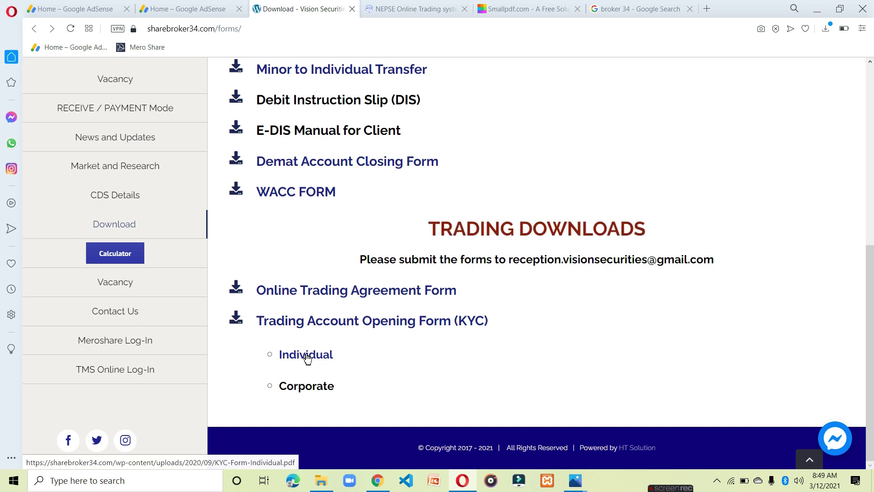
{"action": "left_click", "coordinate": [308, 358]}
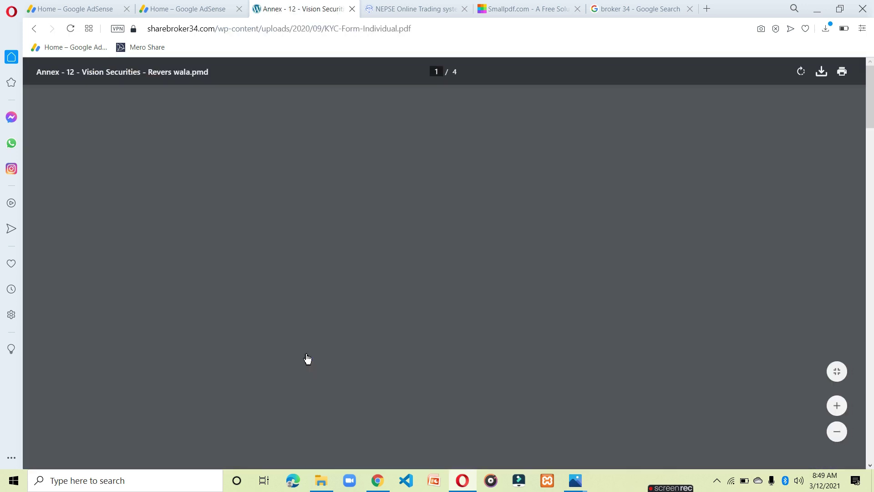
{"action": "scroll", "coordinate": [536, 324], "scroll_direction": "down", "scroll_amount": 4}
{"action": "scroll", "coordinate": [536, 324], "scroll_direction": "up", "scroll_amount": 3}
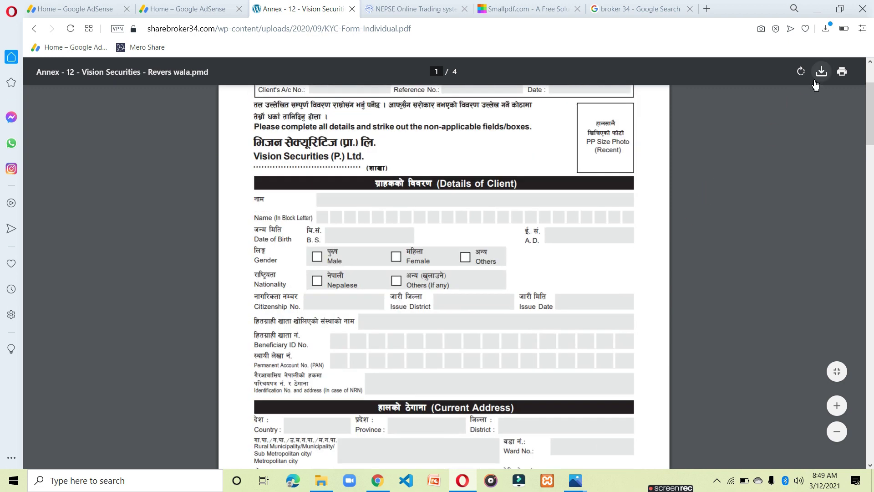
{"action": "left_click", "coordinate": [816, 82]}
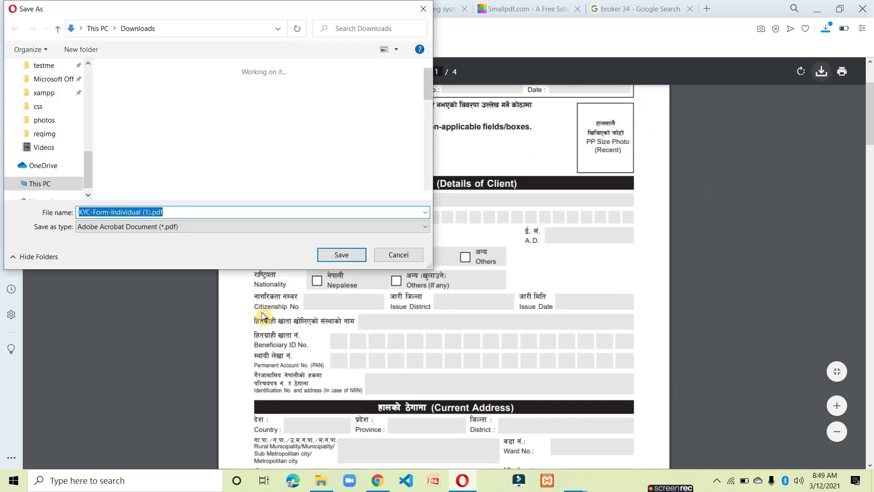
{"action": "left_click", "coordinate": [344, 258]}
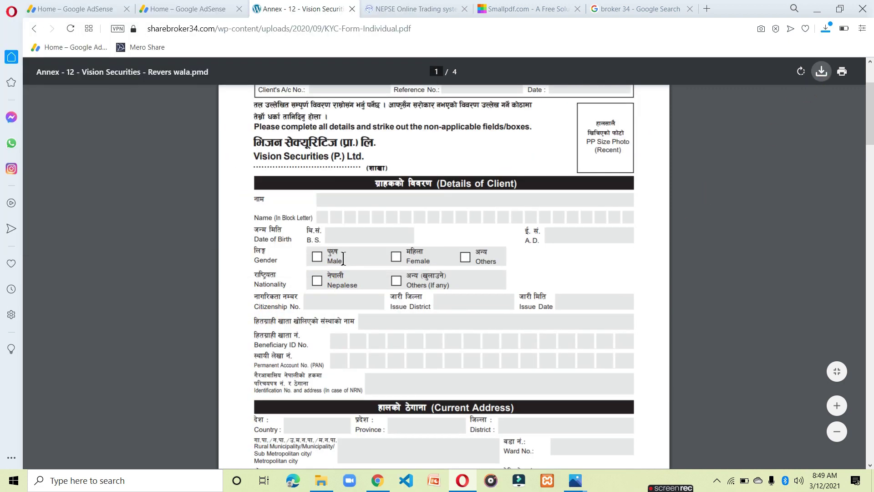
Go back to the forms download page, then move to the NEPSE login tab.
{"action": "left_click", "coordinate": [34, 28]}
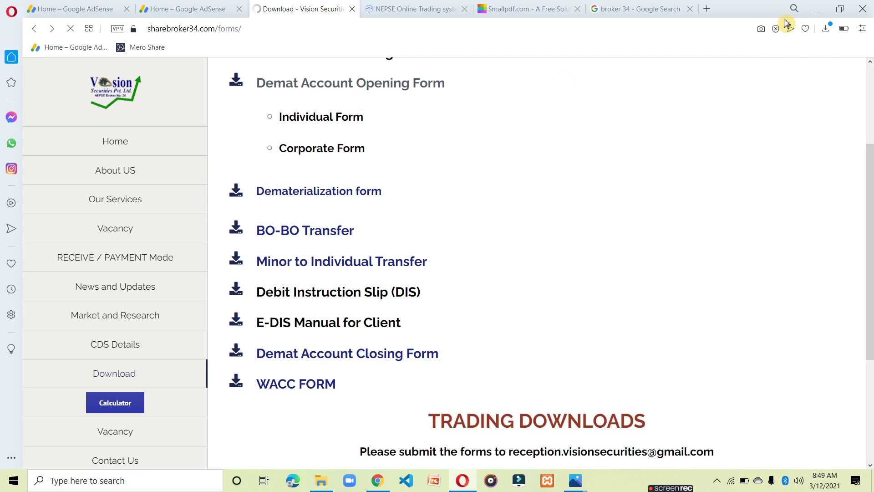
{"action": "scroll", "coordinate": [354, 329], "scroll_direction": "down", "scroll_amount": 4}
{"action": "scroll", "coordinate": [331, 381], "scroll_direction": "up", "scroll_amount": 7}
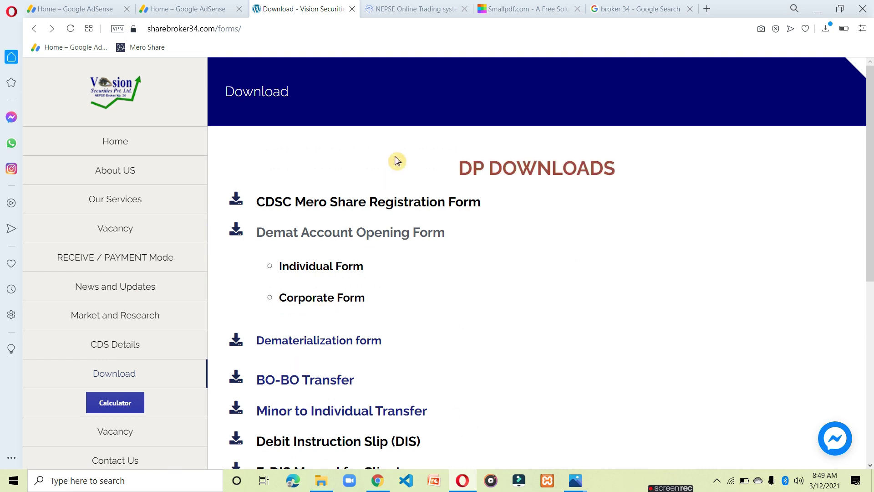
{"action": "left_click", "coordinate": [414, 9]}
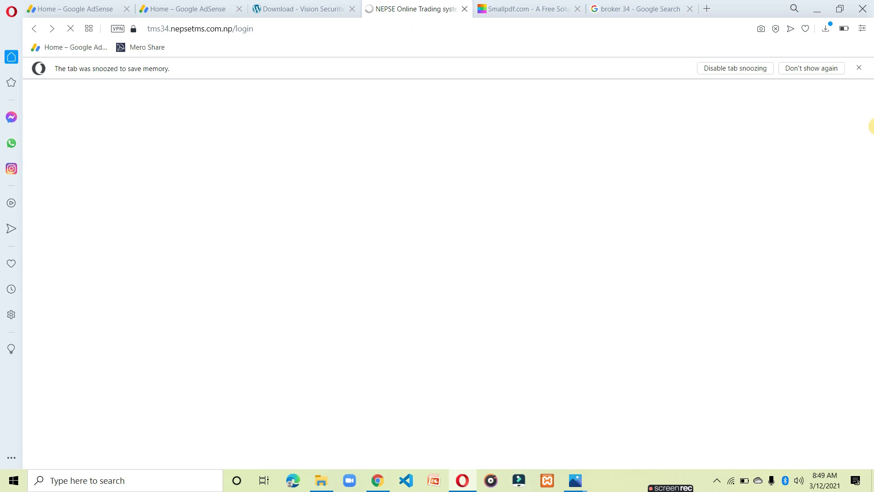
Start a New Registration and preview its Address, Bank and Documents Upload steps before returning to General Details.
{"action": "left_click", "coordinate": [859, 68]}
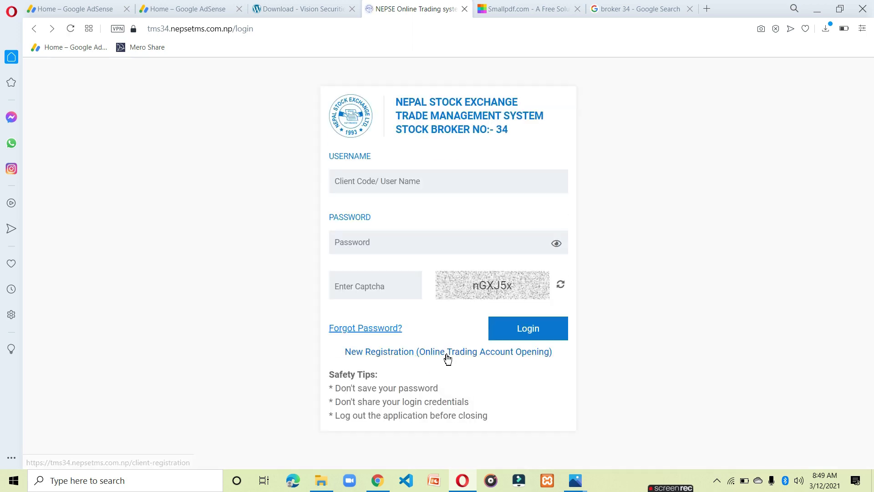
{"action": "left_click", "coordinate": [448, 352]}
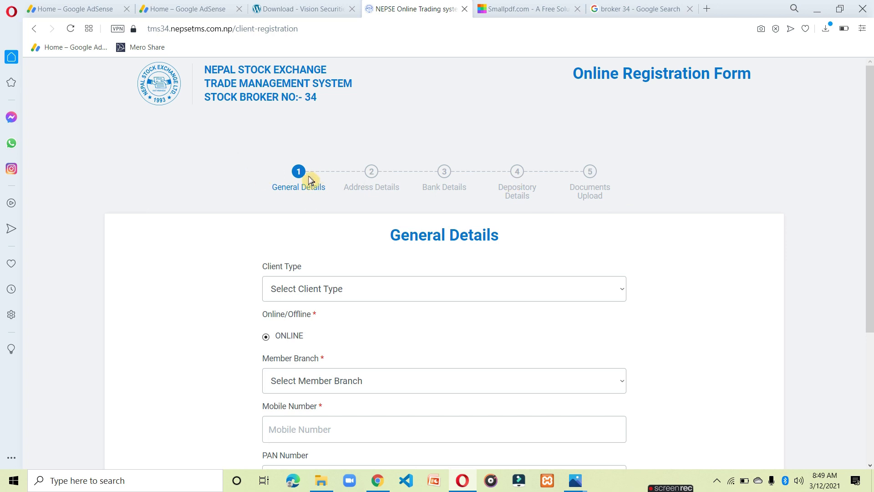
{"action": "left_click", "coordinate": [372, 182]}
{"action": "left_click", "coordinate": [465, 178]}
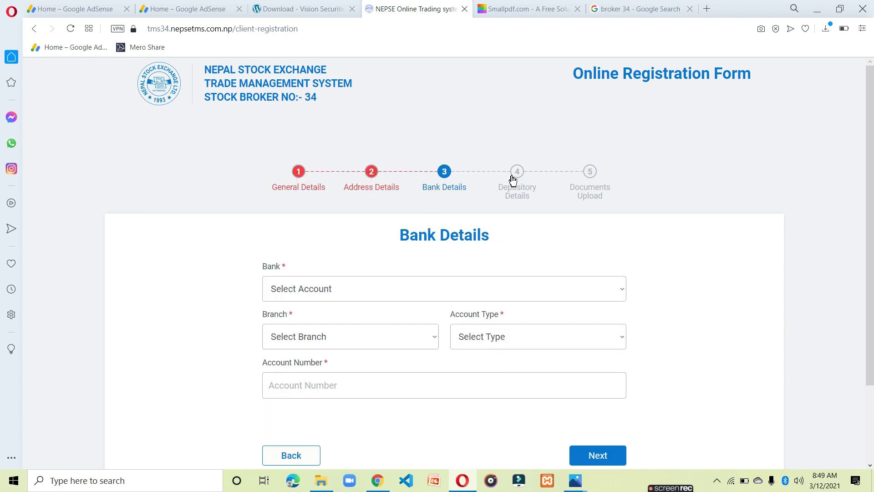
{"action": "left_click", "coordinate": [596, 187]}
{"action": "scroll", "coordinate": [461, 303], "scroll_direction": "down", "scroll_amount": 5}
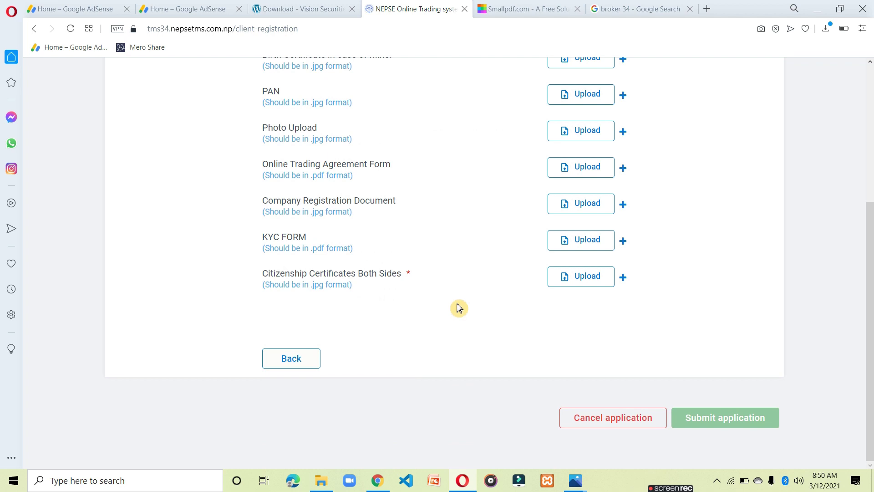
{"action": "scroll", "coordinate": [459, 308], "scroll_direction": "up", "scroll_amount": 4}
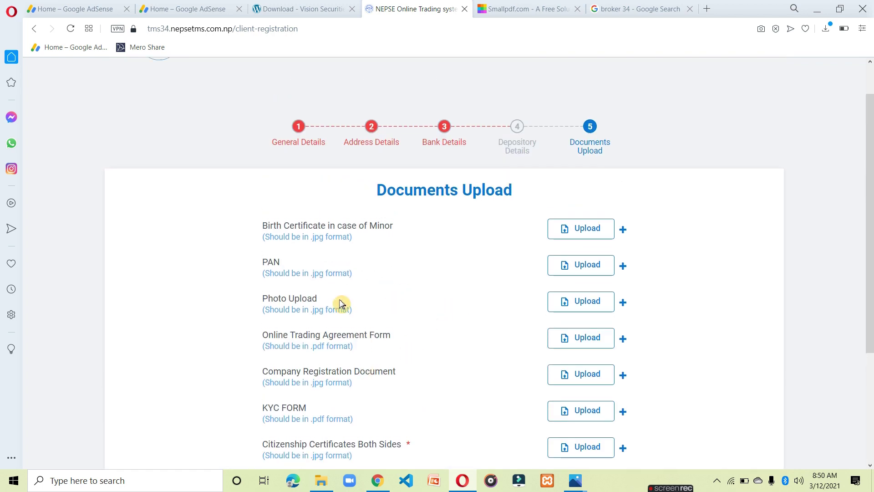
{"action": "left_click", "coordinate": [307, 137]}
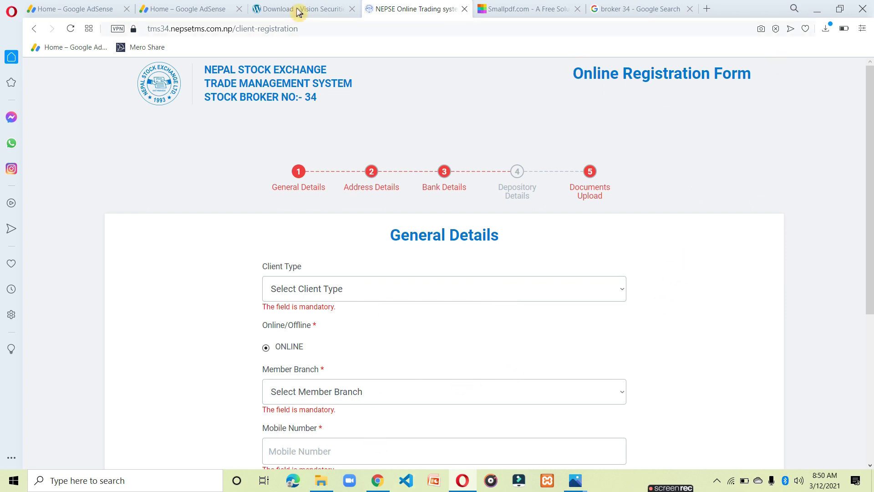
{"action": "left_click", "coordinate": [337, 9]}
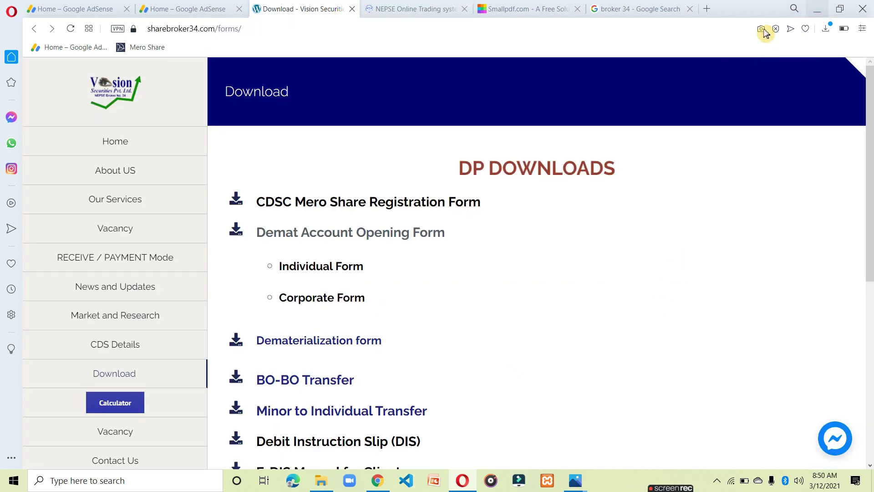
Show the desktop, refresh it, and preview KYC-Form-Individual.pdf in Edge before closing it.
{"action": "key", "text": "super+d"}
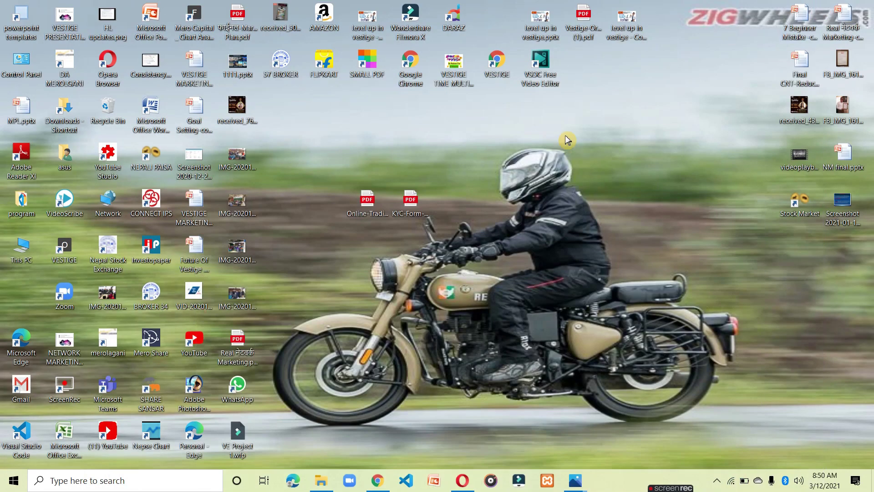
{"action": "right_click", "coordinate": [513, 164]}
{"action": "left_click", "coordinate": [552, 198]}
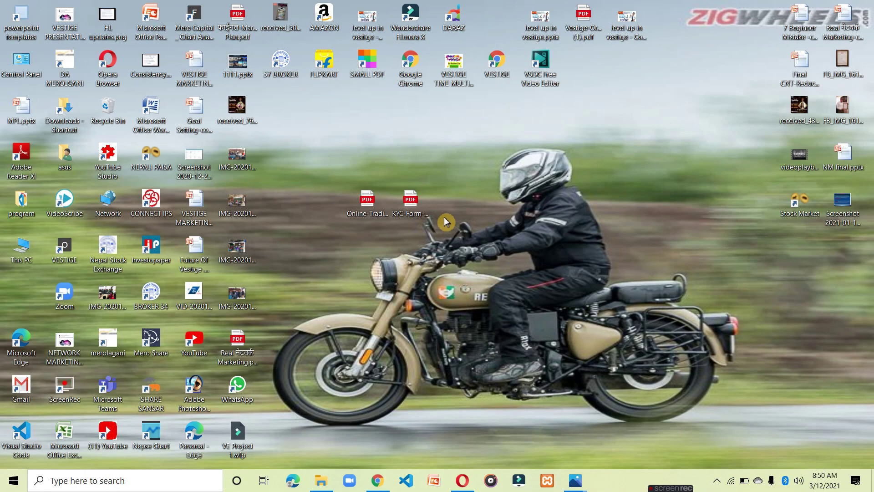
{"action": "double_click", "coordinate": [411, 201]}
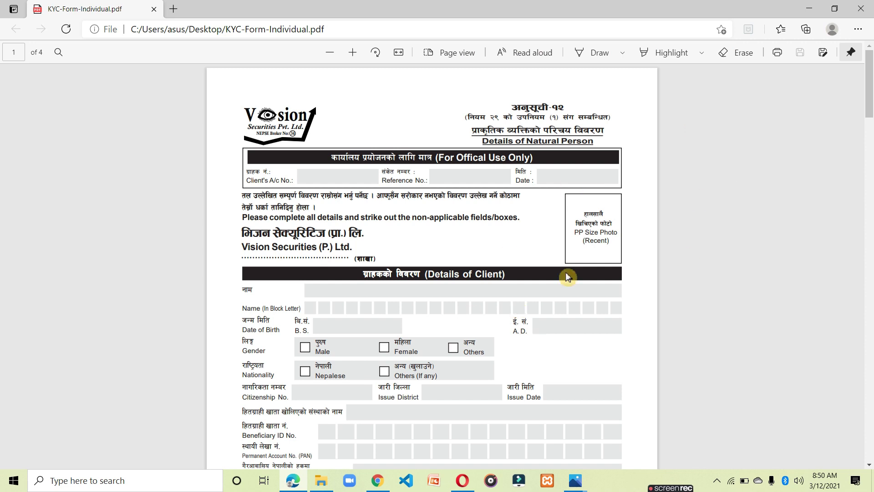
{"action": "scroll", "coordinate": [444, 293], "scroll_direction": "down", "scroll_amount": 4}
{"action": "scroll", "coordinate": [451, 312], "scroll_direction": "up", "scroll_amount": 4}
{"action": "scroll", "coordinate": [451, 313], "scroll_direction": "down", "scroll_amount": 8}
{"action": "scroll", "coordinate": [452, 315], "scroll_direction": "down", "scroll_amount": 3}
{"action": "scroll", "coordinate": [453, 316], "scroll_direction": "up", "scroll_amount": 11}
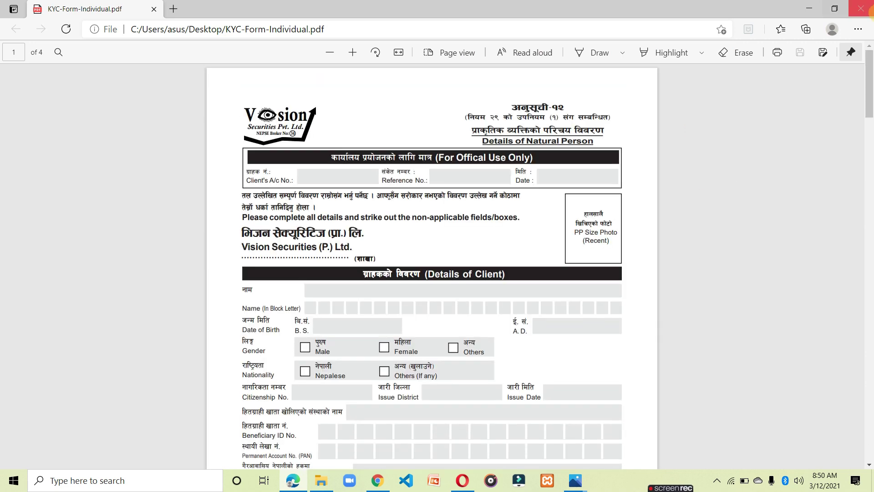
{"action": "left_click", "coordinate": [860, 8]}
Open KYC-Form-Individual.pdf with Adobe Reader.
{"action": "right_click", "coordinate": [408, 215]}
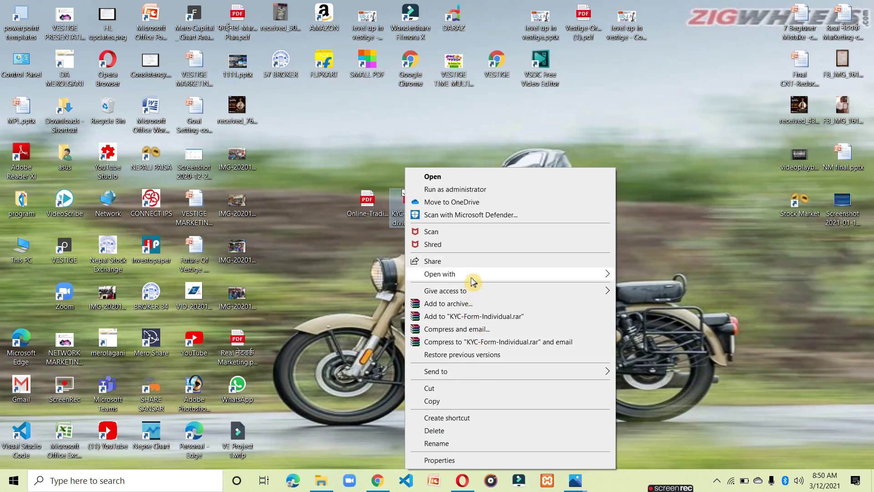
{"action": "mouse_move", "coordinate": [473, 275]}
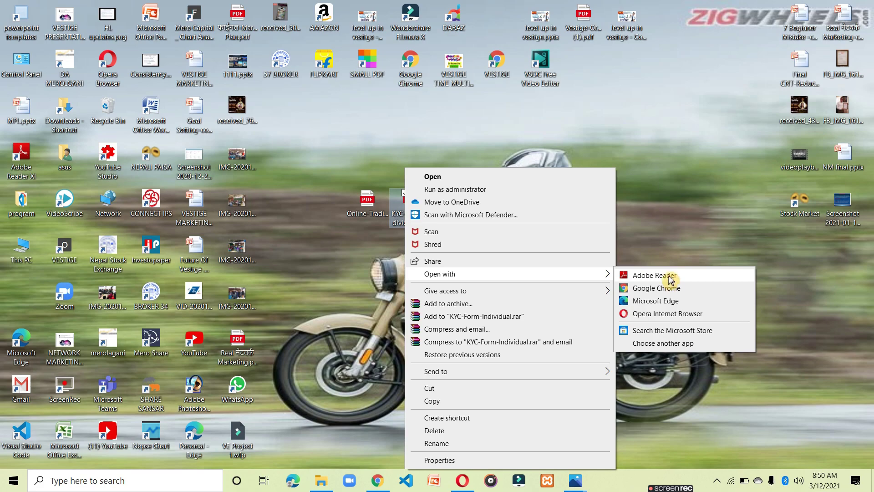
{"action": "left_click", "coordinate": [671, 277]}
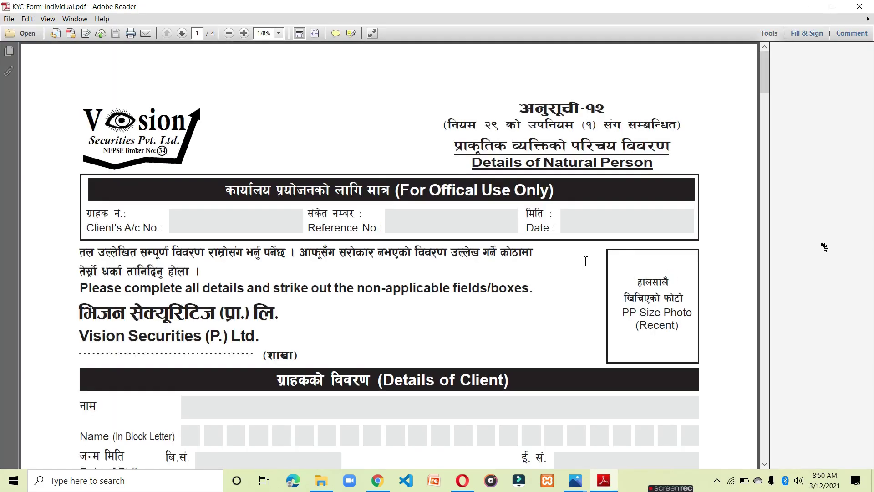
Dismiss both default-PDF-app prompts and hide the Fill & Sign pane to widen the KYC form.
{"action": "scroll", "coordinate": [445, 346], "scroll_direction": "down", "scroll_amount": 5}
{"action": "scroll", "coordinate": [448, 337], "scroll_direction": "up", "scroll_amount": 3}
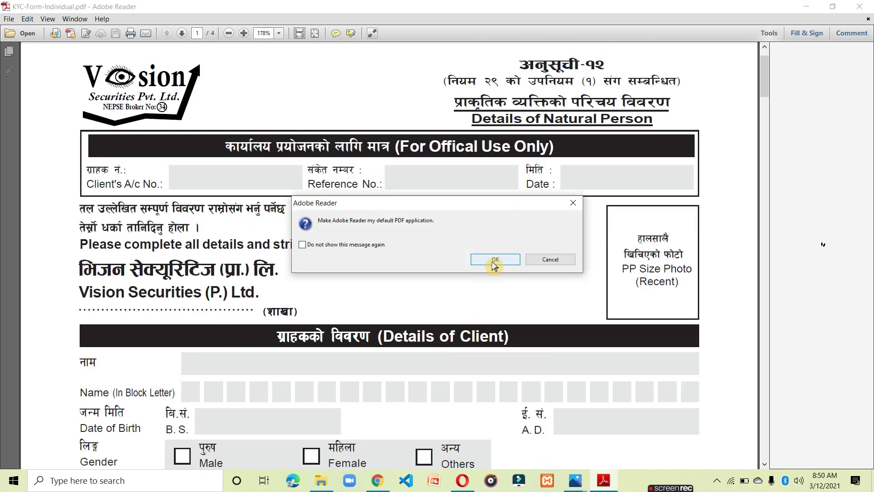
{"action": "left_click", "coordinate": [495, 259]}
{"action": "left_click", "coordinate": [607, 107]}
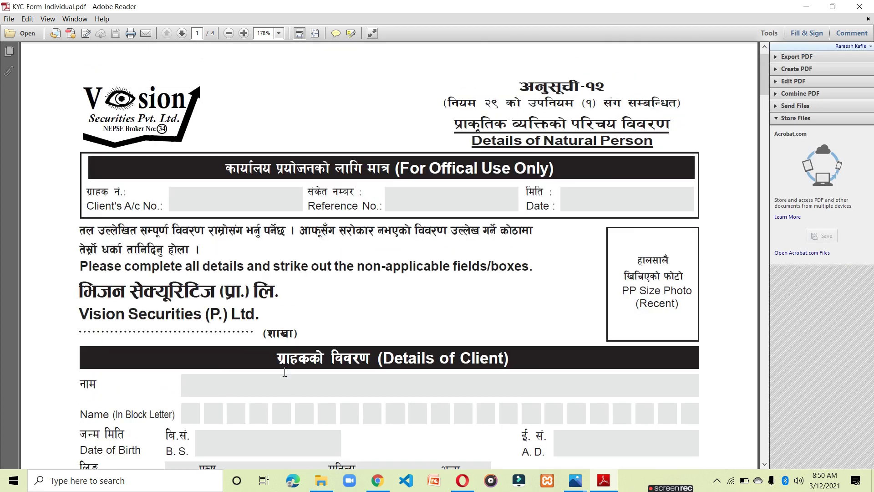
{"action": "scroll", "coordinate": [286, 371], "scroll_direction": "up", "scroll_amount": 2}
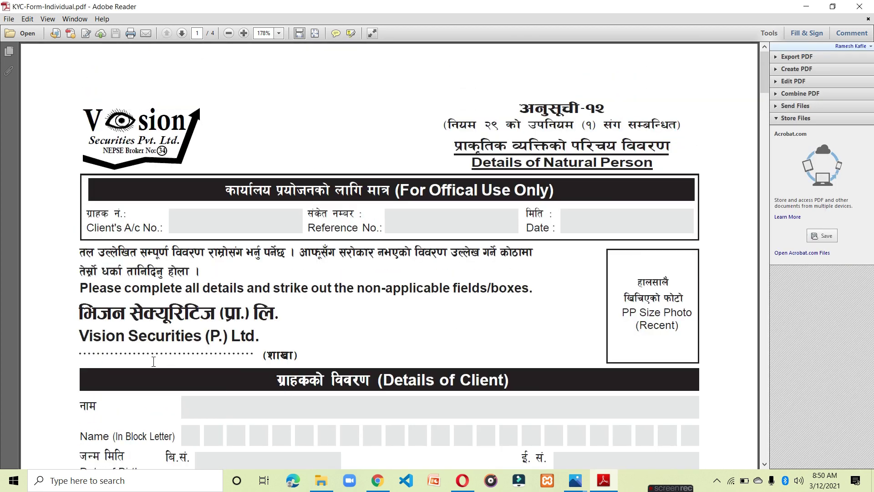
{"action": "left_click", "coordinate": [806, 33]}
{"action": "left_click", "coordinate": [798, 40]}
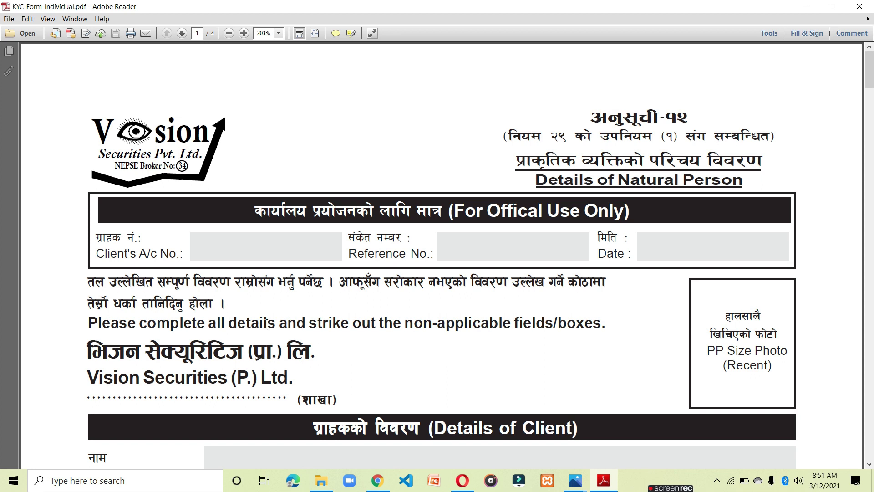
Add text entries: branch BHAIRAHAWA, the client's name, and B.S. birth date 1998-08-09.
{"action": "left_click", "coordinate": [807, 36]}
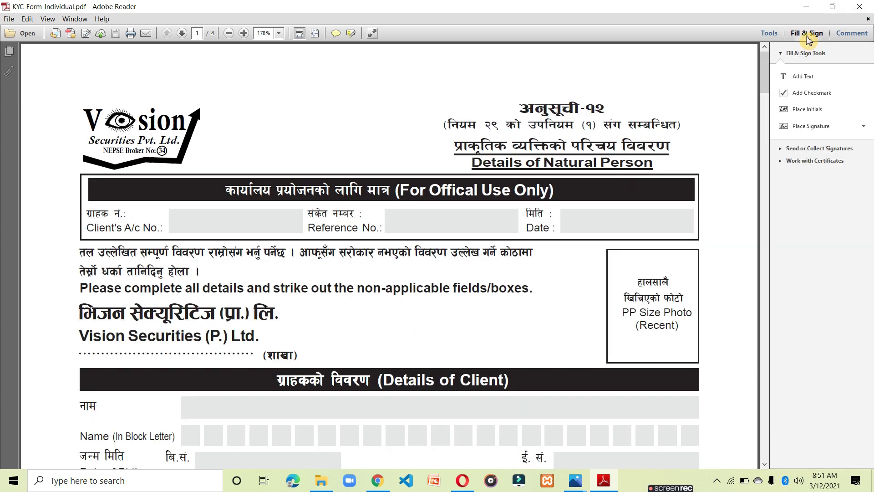
{"action": "left_click", "coordinate": [804, 77]}
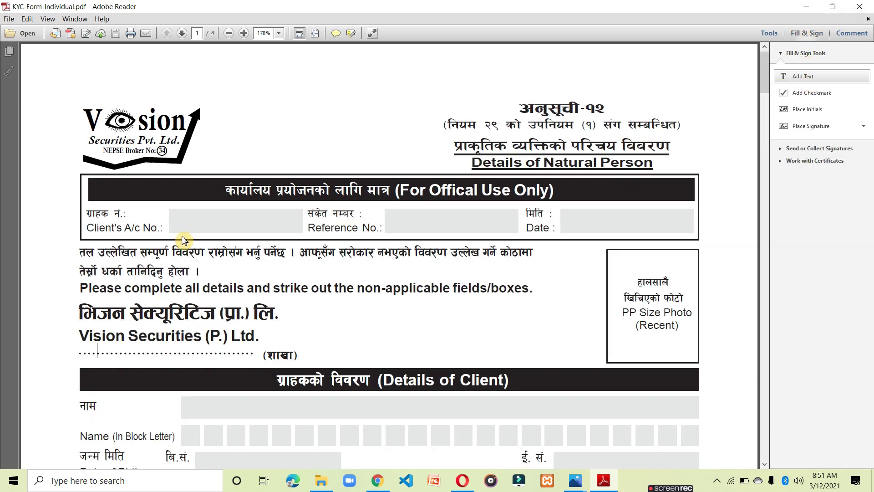
{"action": "left_click", "coordinate": [111, 352]}
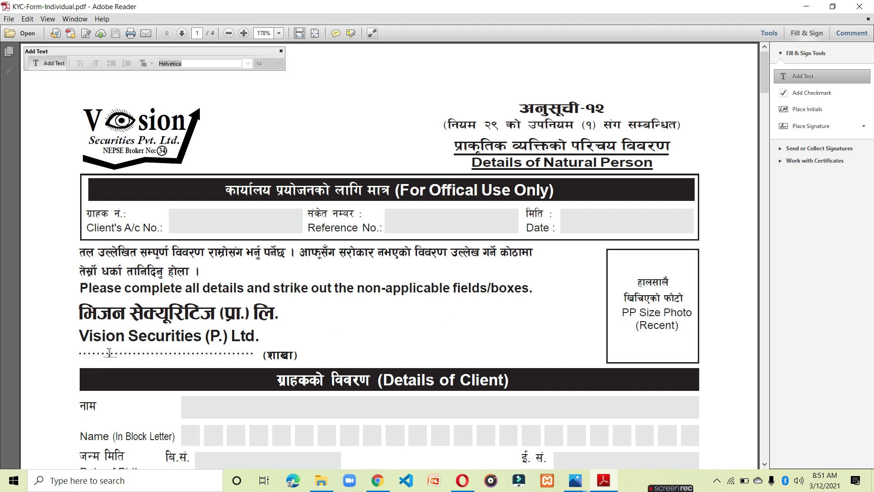
{"action": "left_click", "coordinate": [106, 354]}
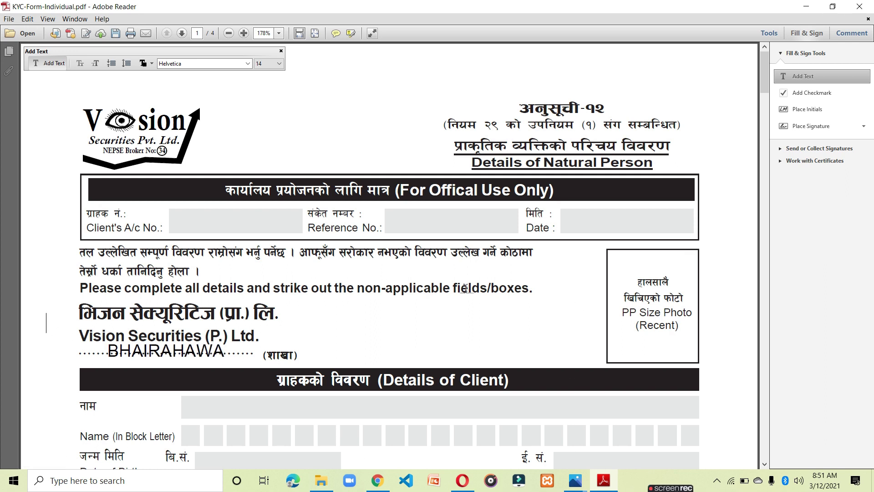
{"action": "scroll", "coordinate": [440, 330], "scroll_direction": "down", "scroll_amount": 4}
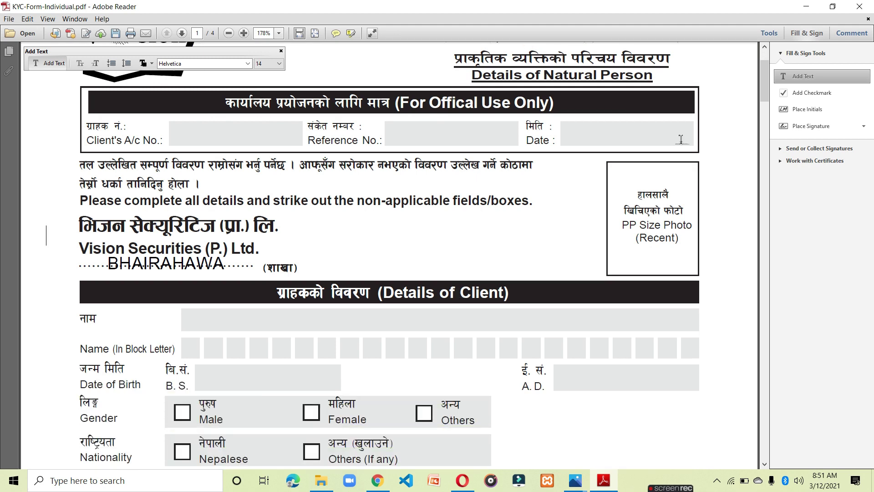
{"action": "scroll", "coordinate": [205, 357], "scroll_direction": "down", "scroll_amount": 2}
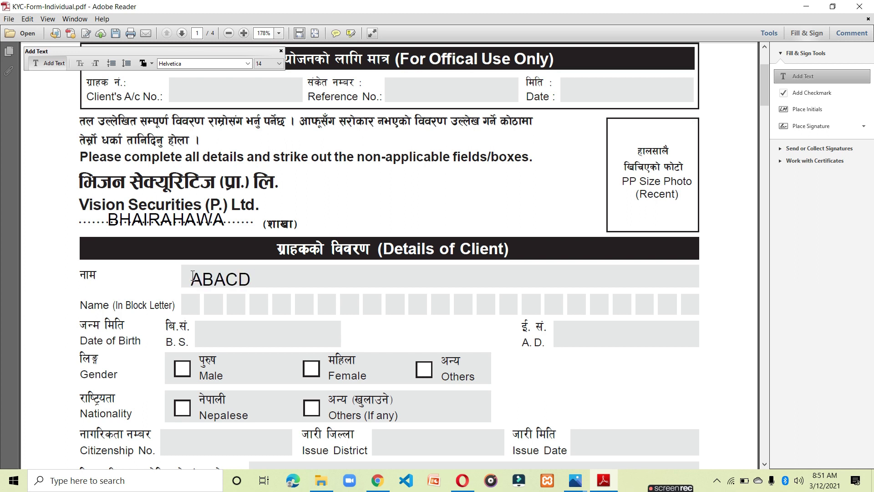
{"action": "scroll", "coordinate": [337, 293], "scroll_direction": "down", "scroll_amount": 2}
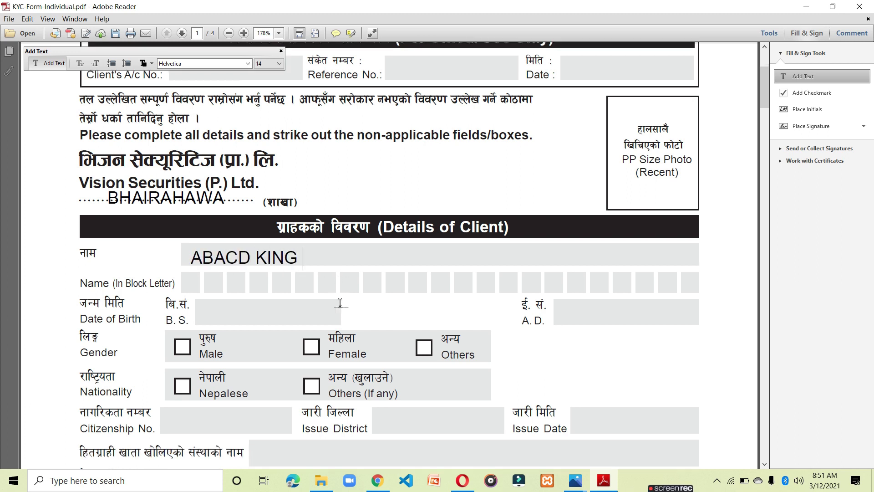
{"action": "left_click", "coordinate": [206, 290]}
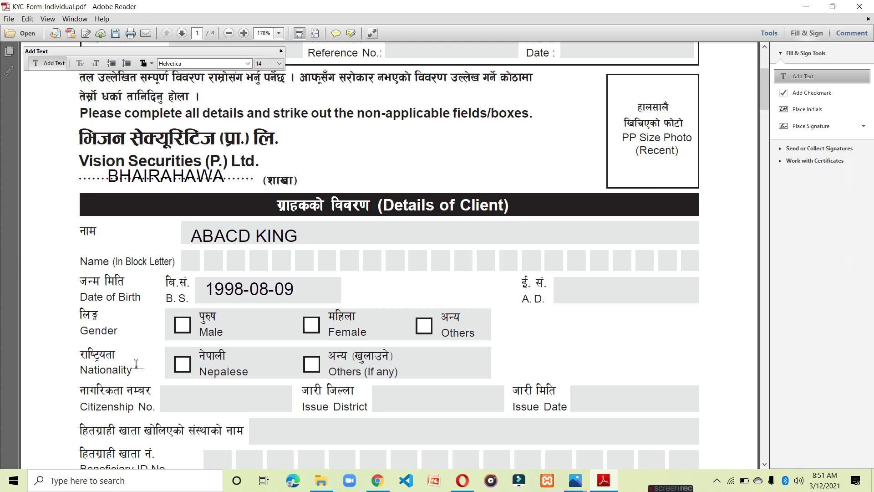
Place a checkmark in the Male gender box.
{"action": "left_click", "coordinate": [785, 98]}
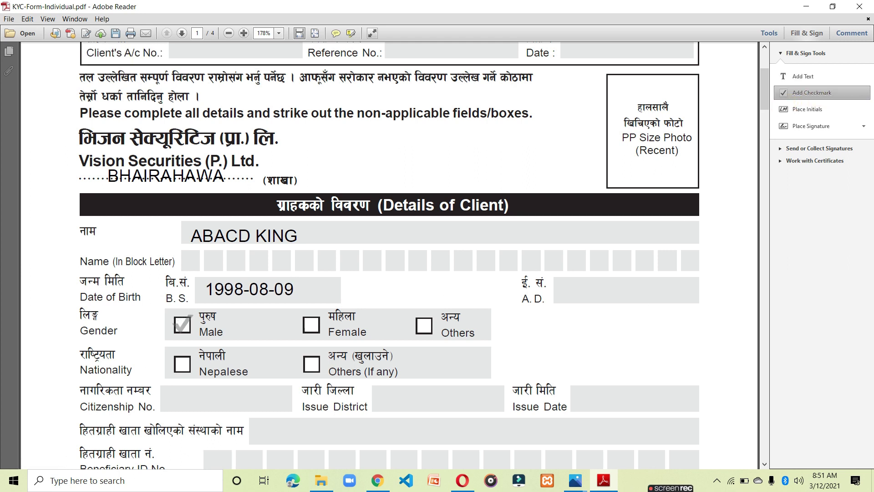
{"action": "left_click", "coordinate": [182, 324]}
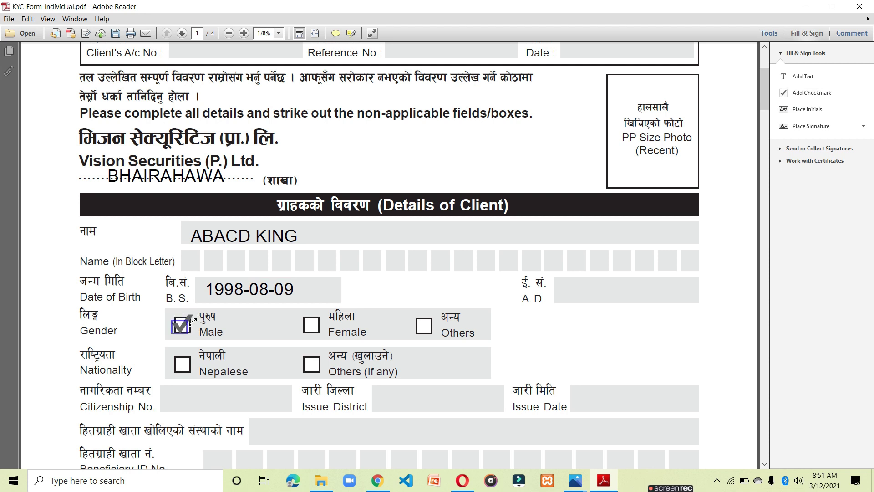
{"action": "scroll", "coordinate": [291, 341], "scroll_direction": "down", "scroll_amount": 10}
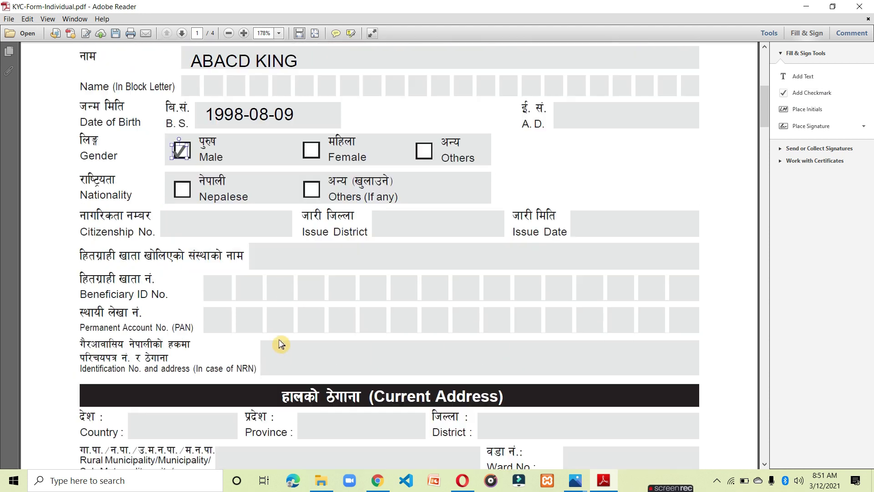
{"action": "scroll", "coordinate": [278, 341], "scroll_direction": "down", "scroll_amount": 2}
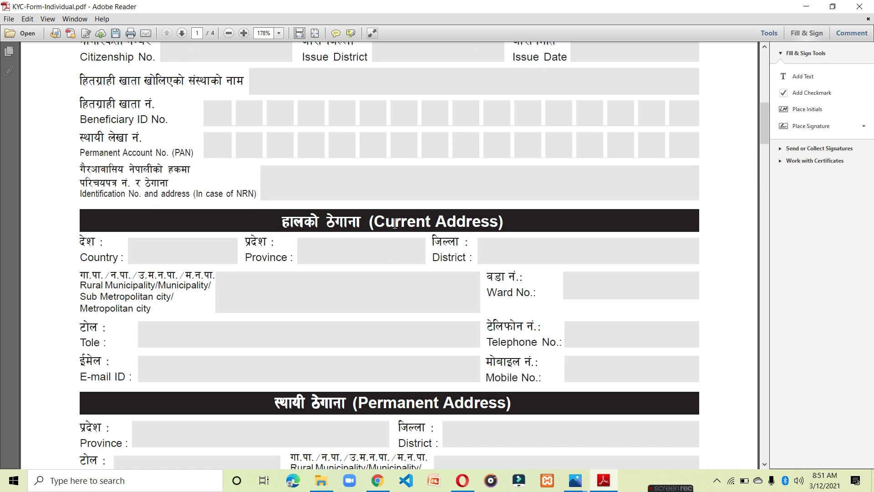
{"action": "scroll", "coordinate": [339, 338], "scroll_direction": "down", "scroll_amount": 7}
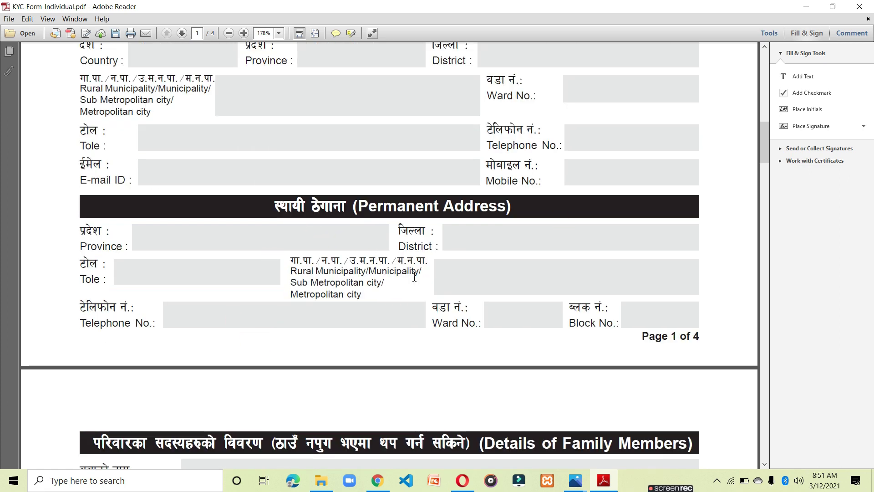
{"action": "scroll", "coordinate": [441, 261], "scroll_direction": "down", "scroll_amount": 4}
{"action": "scroll", "coordinate": [437, 273], "scroll_direction": "down", "scroll_amount": 3}
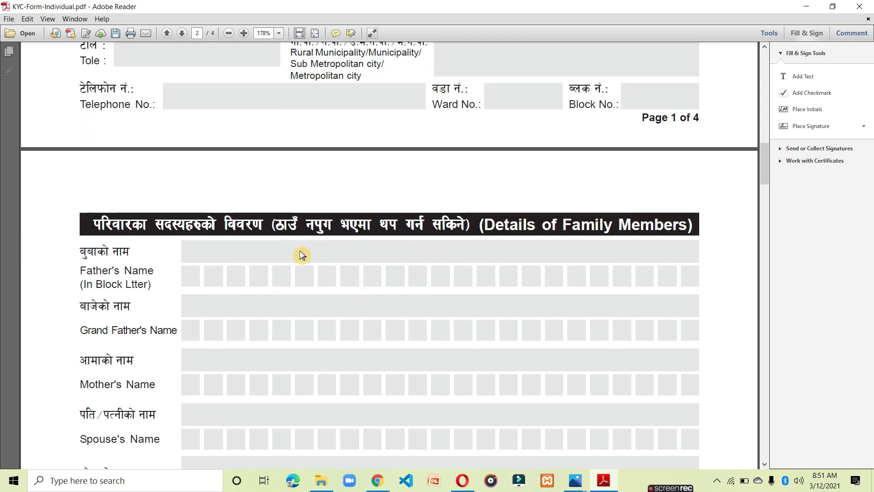
{"action": "scroll", "coordinate": [305, 241], "scroll_direction": "down", "scroll_amount": 2}
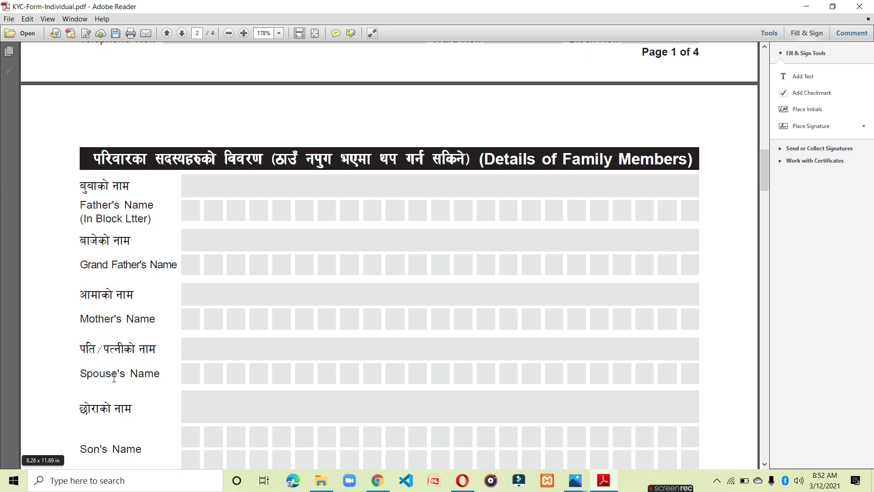
Check Saving Account as the bank account type on page 2.
{"action": "scroll", "coordinate": [113, 390], "scroll_direction": "down", "scroll_amount": 3}
{"action": "scroll", "coordinate": [164, 288], "scroll_direction": "down", "scroll_amount": 2}
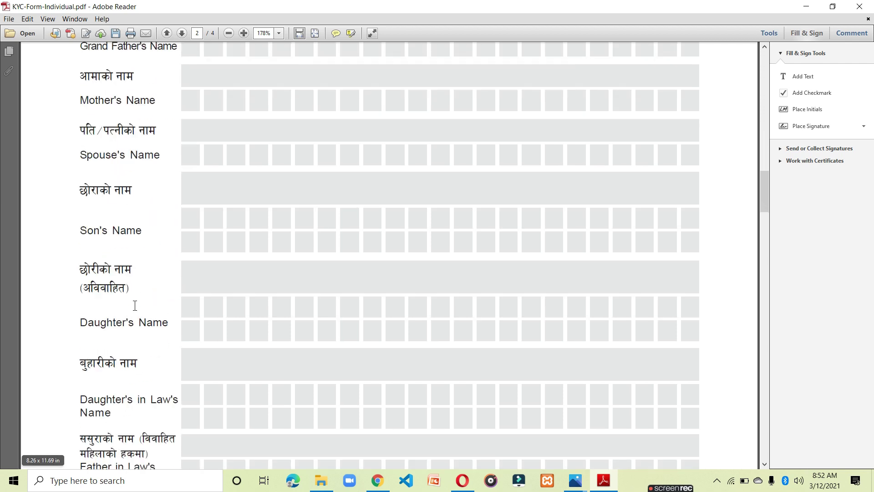
{"action": "scroll", "coordinate": [193, 384], "scroll_direction": "down", "scroll_amount": 3}
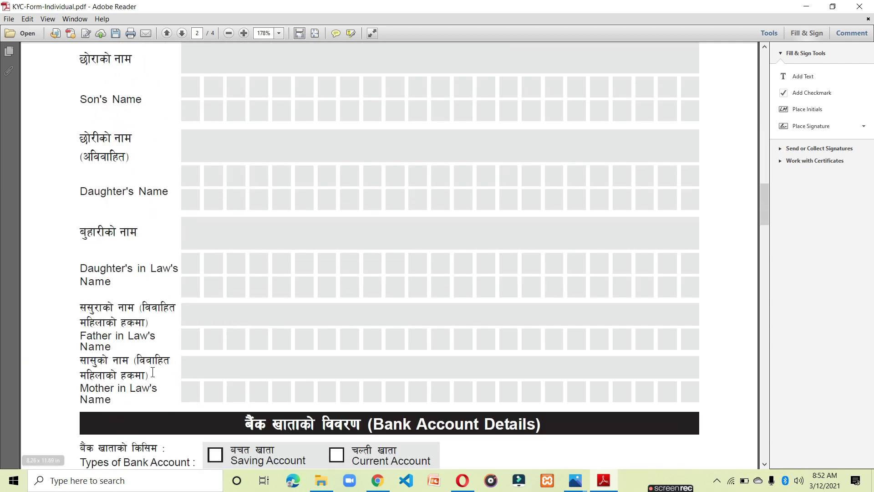
{"action": "scroll", "coordinate": [122, 337], "scroll_direction": "down", "scroll_amount": 5}
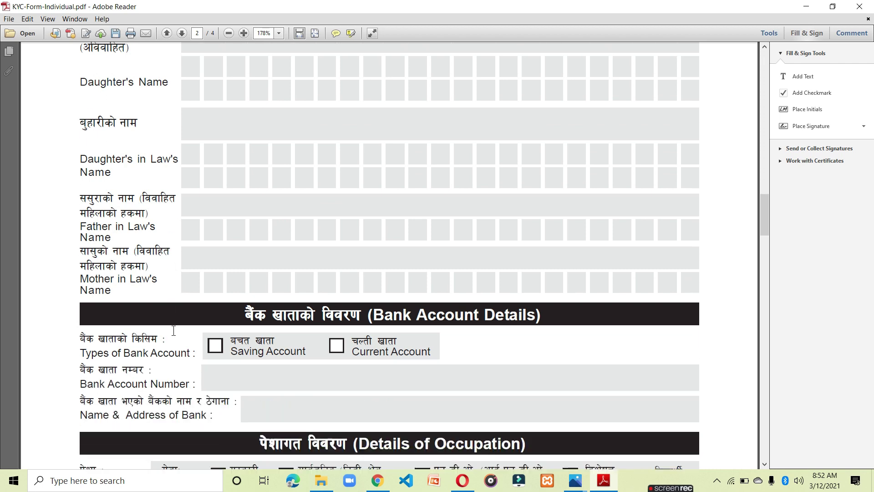
{"action": "left_click", "coordinate": [813, 92]}
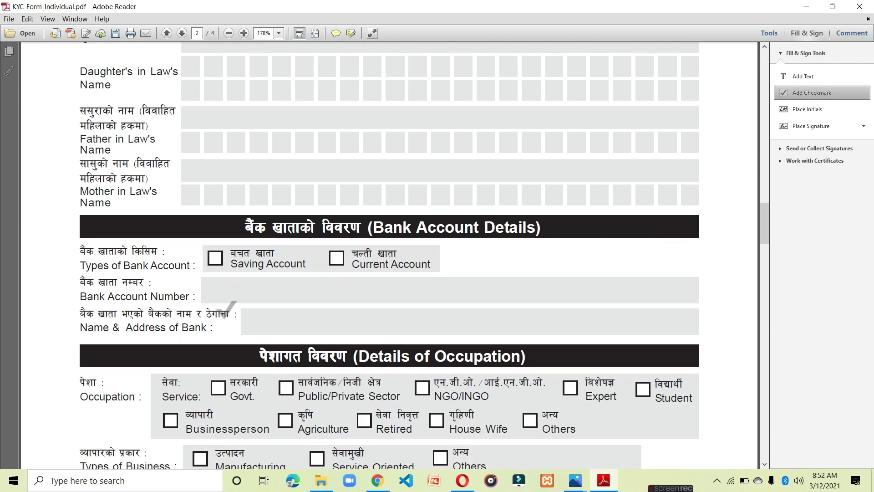
{"action": "left_click", "coordinate": [221, 282]}
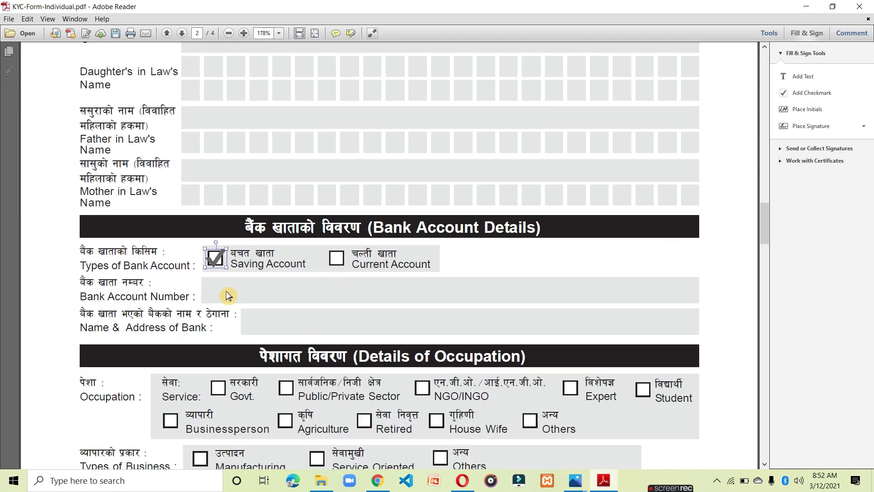
{"action": "left_click", "coordinate": [804, 76]}
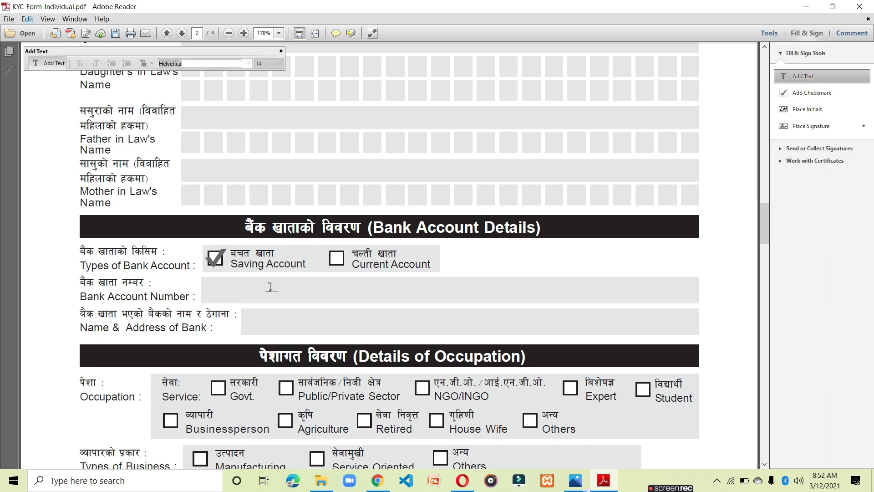
Enter the bank account number and NABIL BANK, BUTWAL as the bank name and address.
{"action": "left_click", "coordinate": [255, 290]}
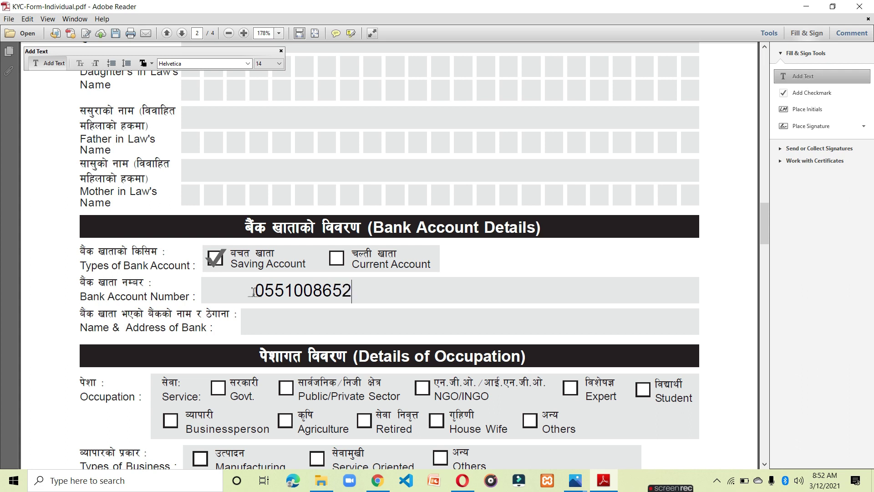
{"action": "left_click", "coordinate": [264, 319]}
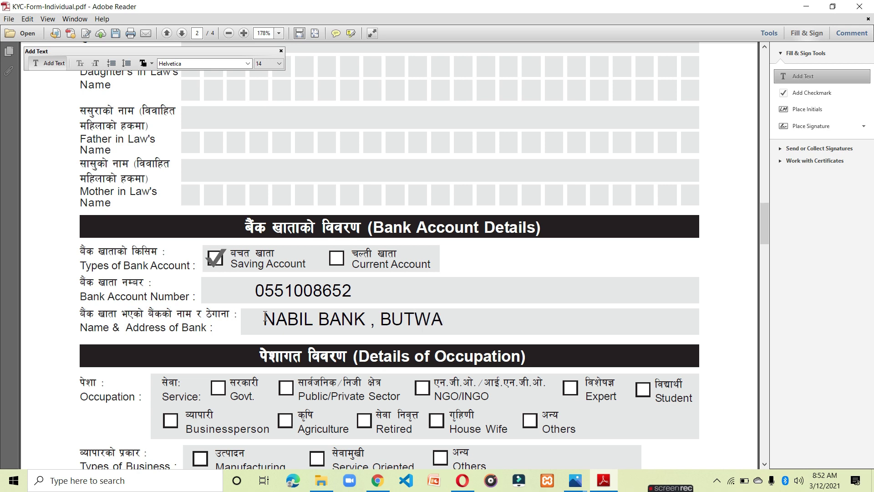
{"action": "scroll", "coordinate": [264, 322], "scroll_direction": "down", "scroll_amount": 3}
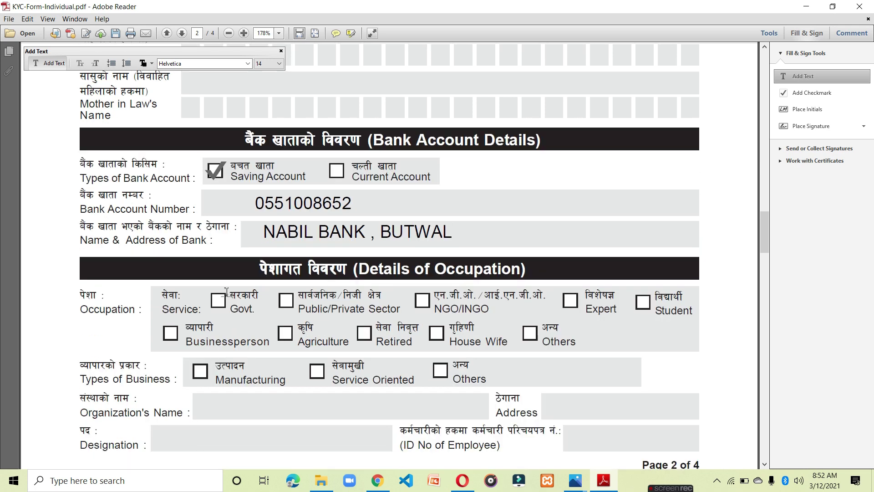
{"action": "scroll", "coordinate": [265, 321], "scroll_direction": "down", "scroll_amount": 3}
Check Agriculture as occupation and Upto Rs. 5,00,000 as income.
{"action": "left_click", "coordinate": [791, 96]}
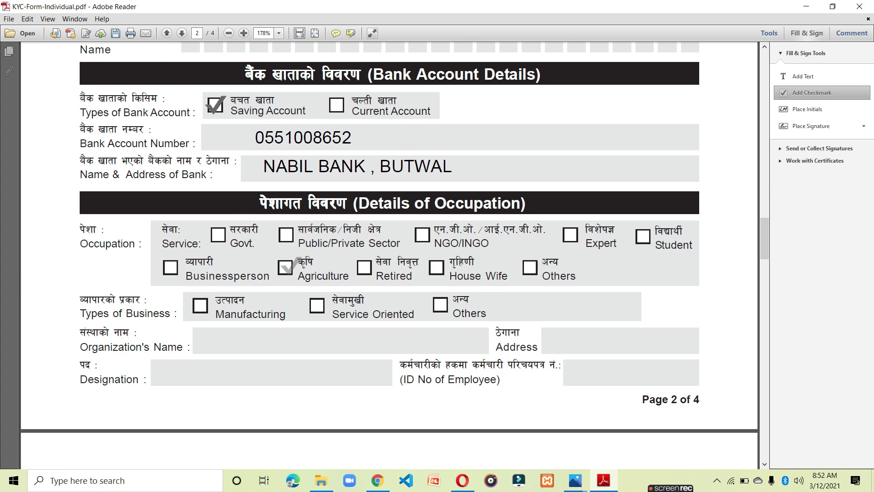
{"action": "left_click", "coordinate": [285, 270]}
{"action": "scroll", "coordinate": [331, 288], "scroll_direction": "down", "scroll_amount": 3}
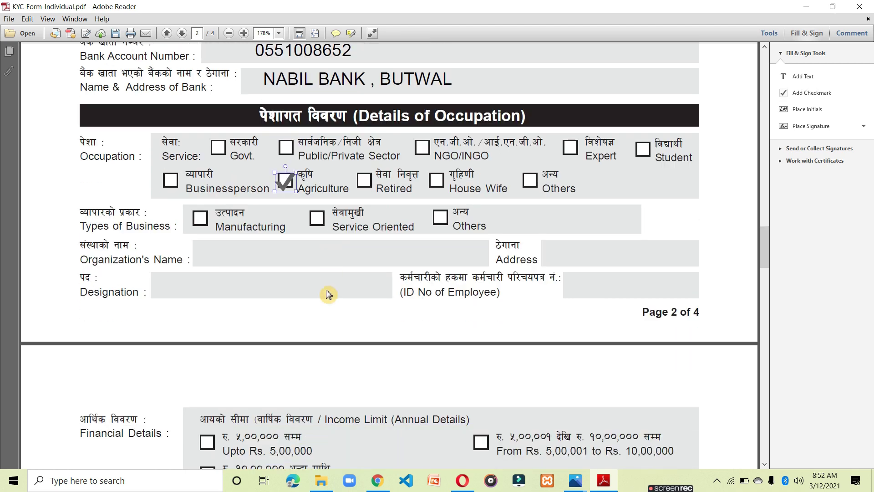
{"action": "left_click", "coordinate": [810, 93]}
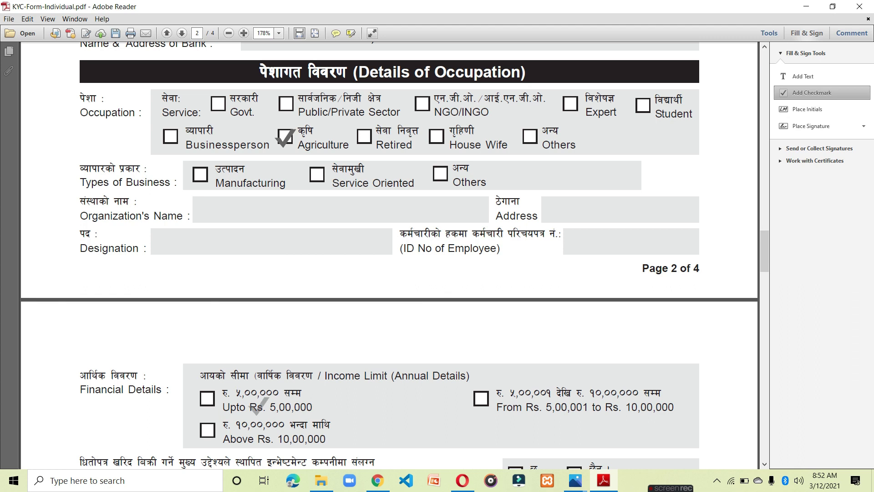
{"action": "left_click", "coordinate": [207, 398]}
{"action": "scroll", "coordinate": [233, 414], "scroll_direction": "down", "scroll_amount": 7}
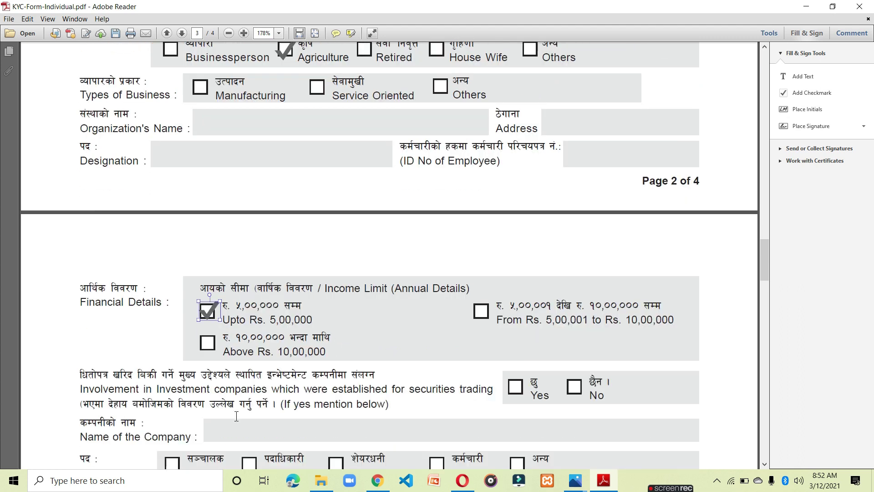
{"action": "scroll", "coordinate": [234, 417], "scroll_direction": "down", "scroll_amount": 3}
{"action": "scroll", "coordinate": [244, 417], "scroll_direction": "up", "scroll_amount": 2}
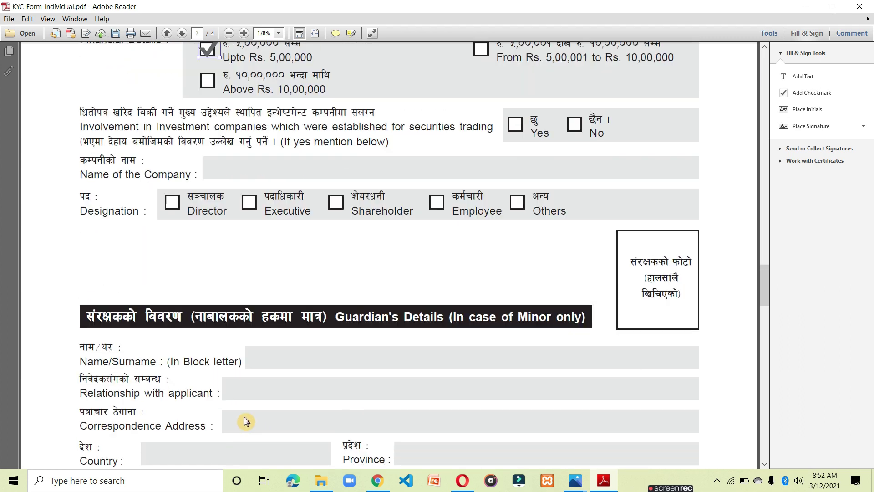
Check No for involvement in investment companies, then scroll to the Location Map section.
{"action": "left_click", "coordinate": [810, 93]}
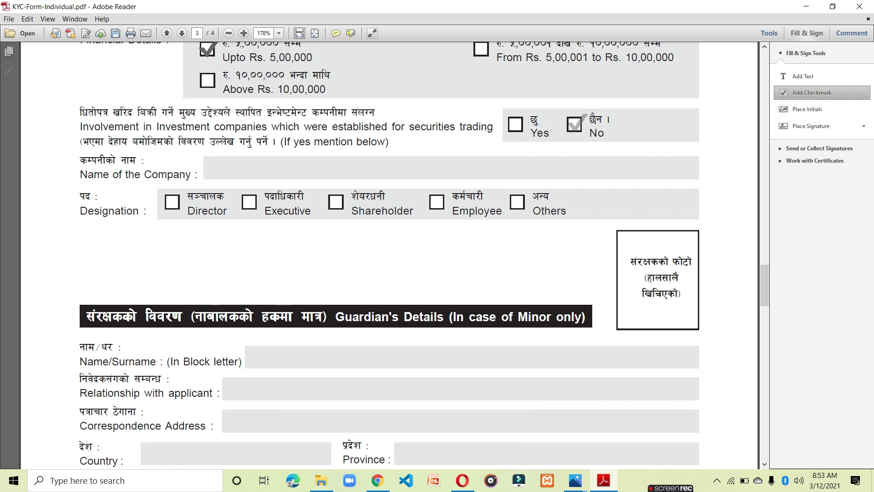
{"action": "left_click", "coordinate": [575, 124]}
{"action": "scroll", "coordinate": [476, 339], "scroll_direction": "down", "scroll_amount": 4}
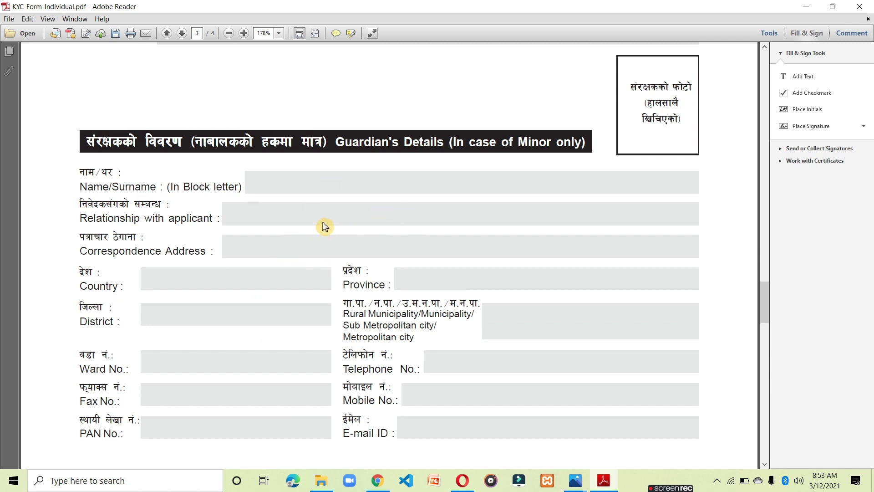
{"action": "scroll", "coordinate": [324, 227], "scroll_direction": "down", "scroll_amount": 1}
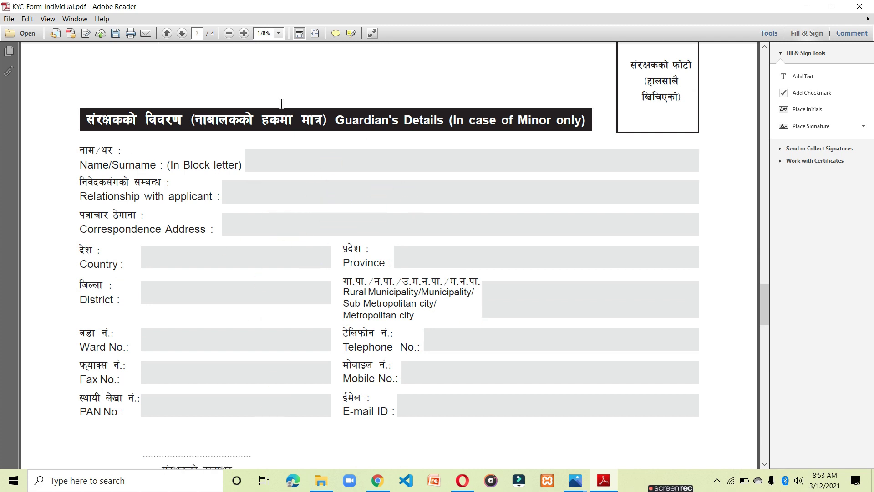
{"action": "scroll", "coordinate": [269, 408], "scroll_direction": "down", "scroll_amount": 7}
{"action": "scroll", "coordinate": [275, 369], "scroll_direction": "down", "scroll_amount": 1}
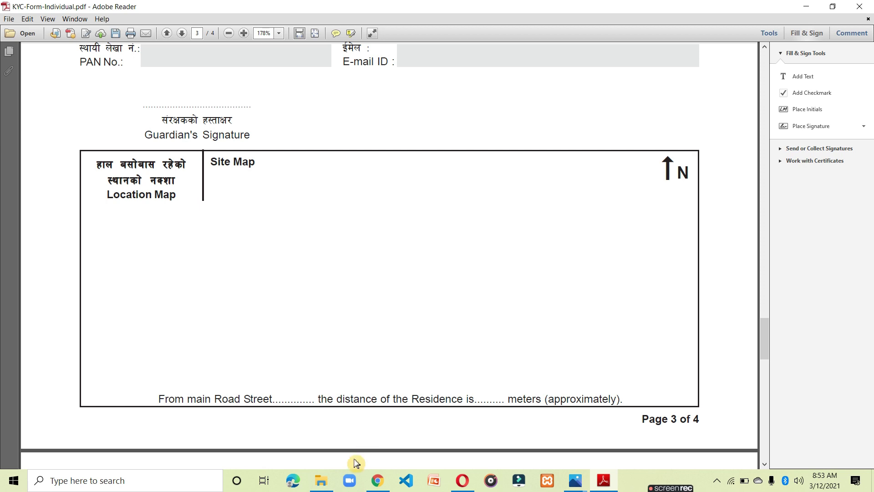
{"action": "left_click", "coordinate": [321, 481]}
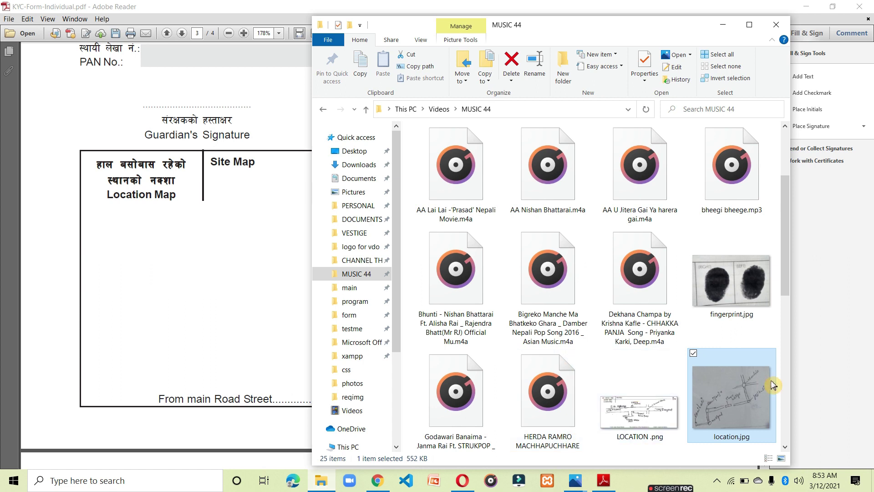
{"action": "right_click", "coordinate": [728, 402]}
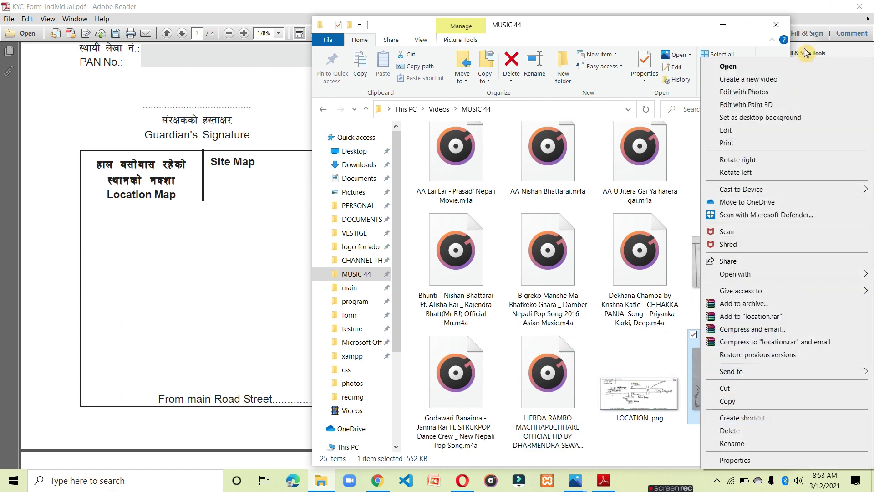
{"action": "left_click", "coordinate": [784, 67]}
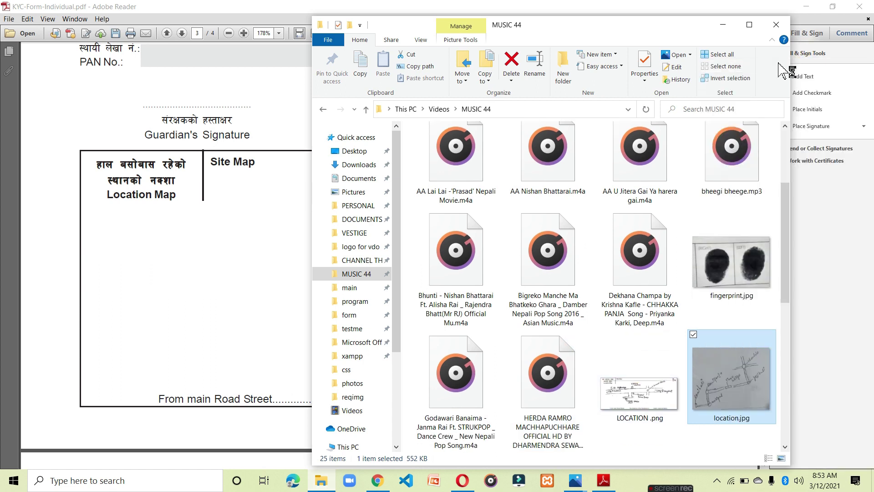
{"action": "left_click", "coordinate": [727, 373]}
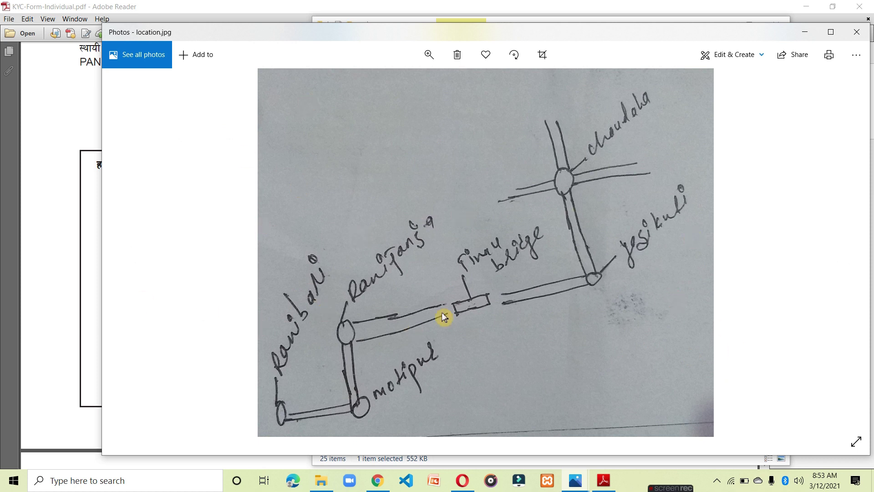
{"action": "left_click", "coordinate": [857, 32]}
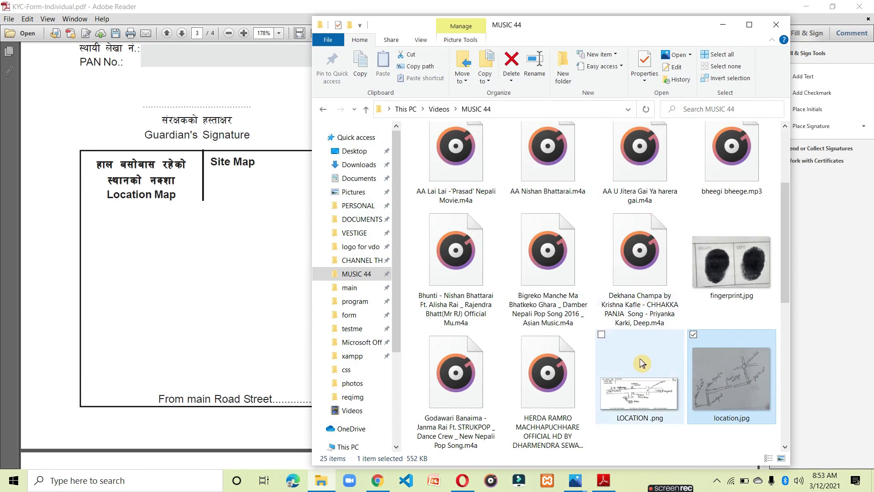
{"action": "right_click", "coordinate": [642, 363]}
{"action": "right_click", "coordinate": [660, 380]}
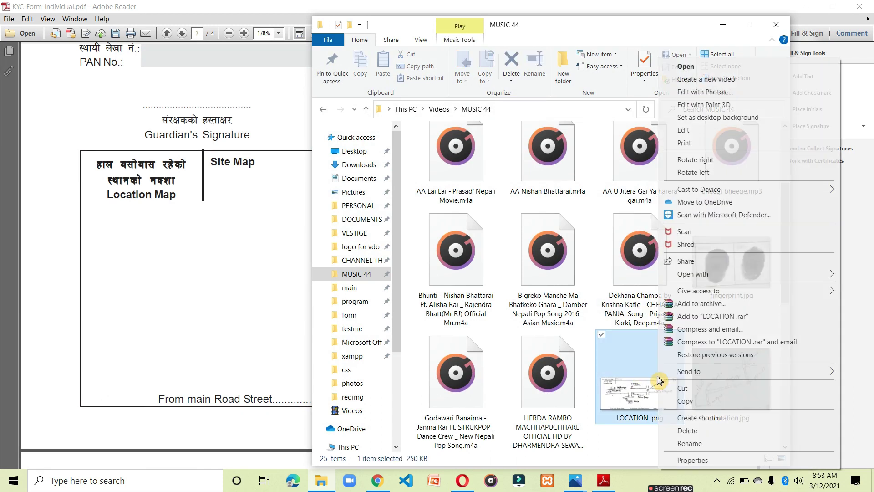
{"action": "left_click", "coordinate": [700, 77]}
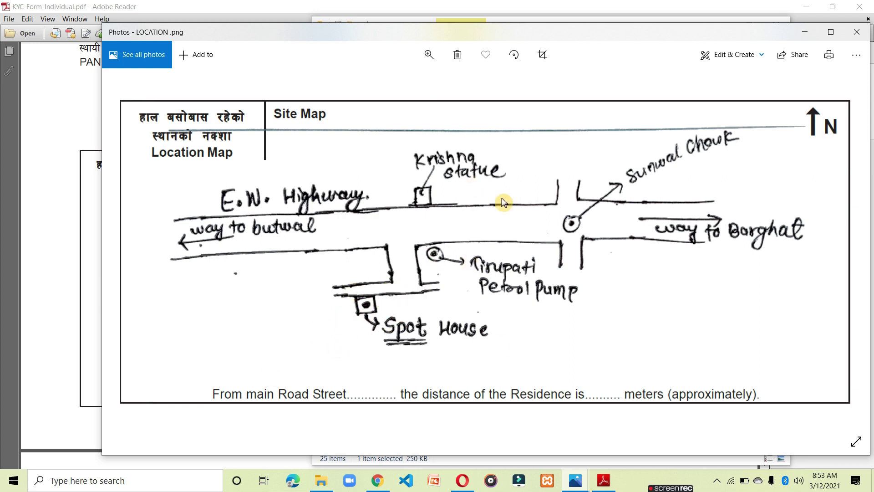
{"action": "left_click", "coordinate": [857, 32]}
{"action": "left_click", "coordinate": [722, 25]}
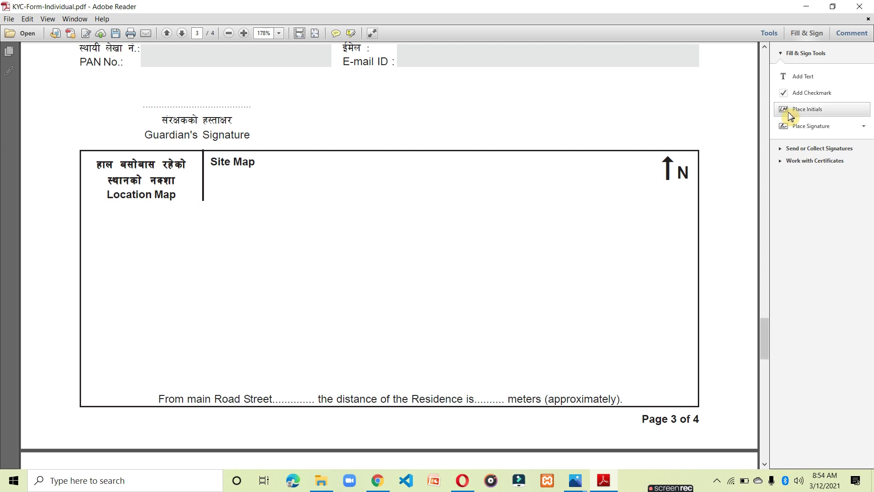
Replace the saved signature with the location.jpg image from the MUSIC 44 folder.
{"action": "left_click", "coordinate": [813, 132]}
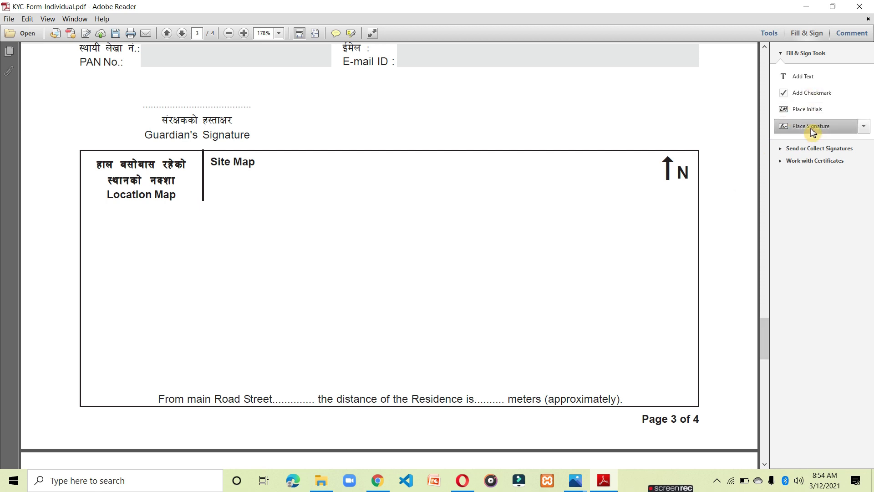
{"action": "left_click", "coordinate": [864, 131]}
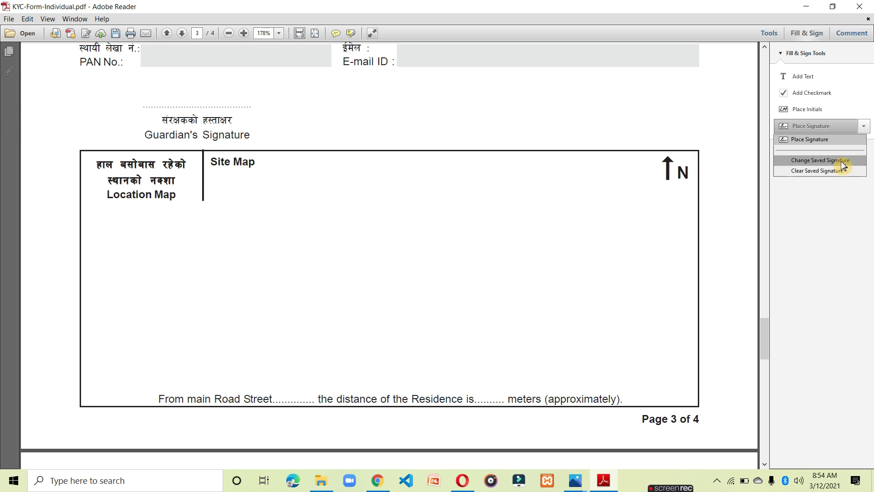
{"action": "left_click", "coordinate": [842, 162]}
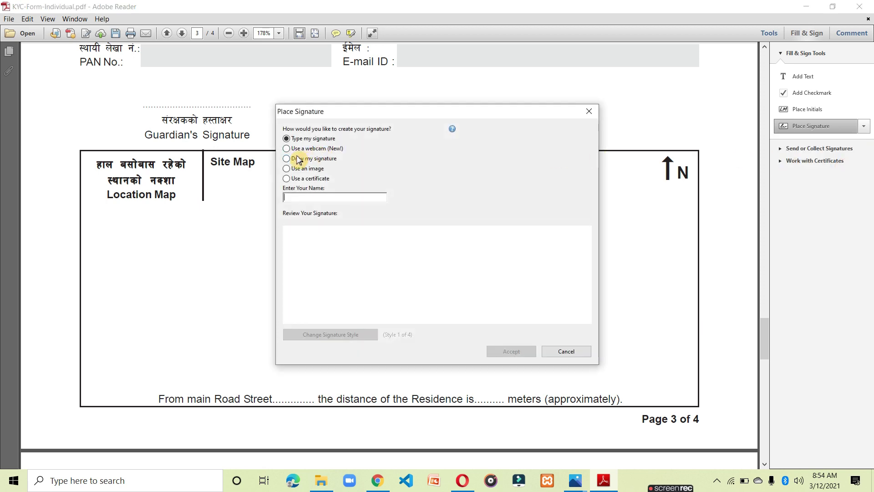
{"action": "left_click", "coordinate": [288, 169]}
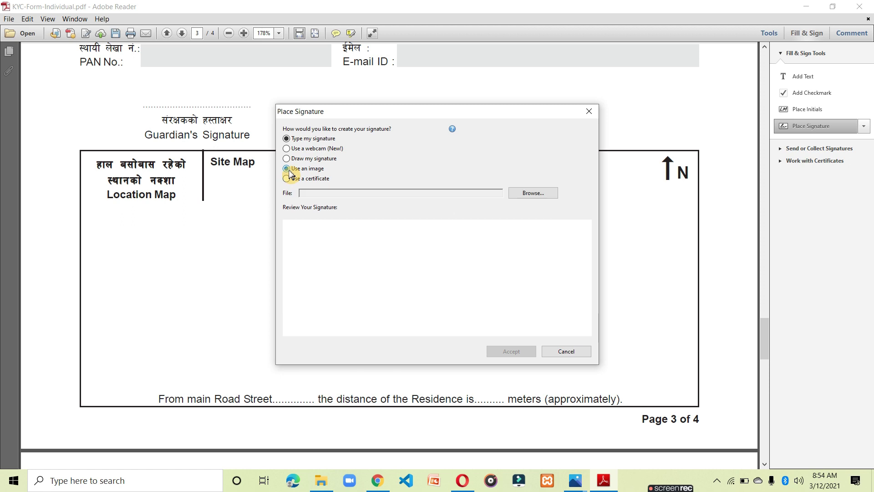
{"action": "left_click", "coordinate": [527, 199]}
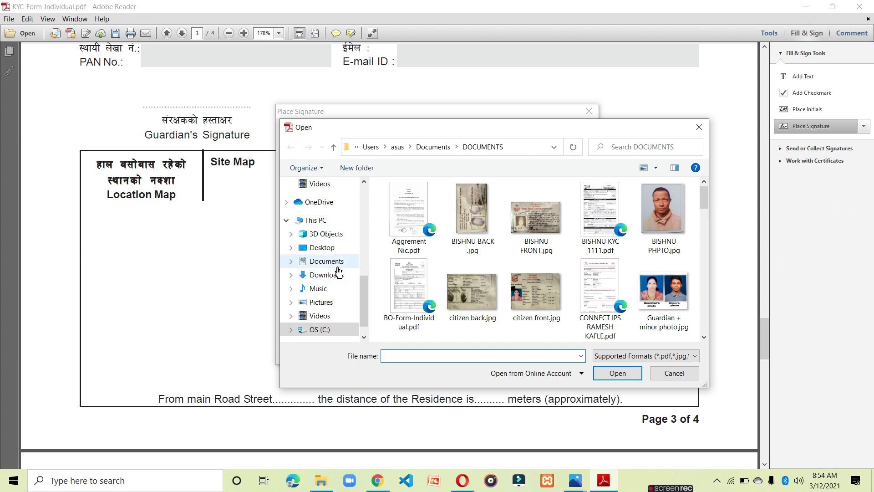
{"action": "scroll", "coordinate": [340, 271], "scroll_direction": "up", "scroll_amount": 4}
{"action": "scroll", "coordinate": [339, 271], "scroll_direction": "up", "scroll_amount": 1}
{"action": "left_click", "coordinate": [330, 242]}
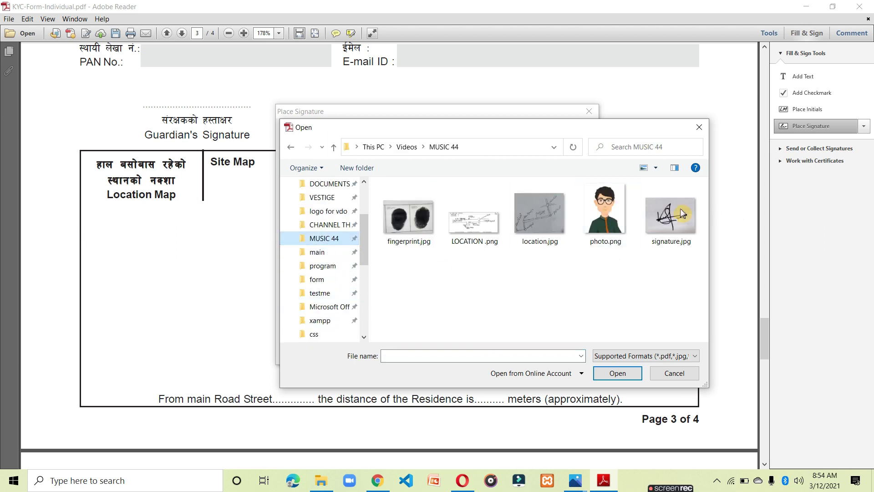
{"action": "left_click", "coordinate": [551, 222]}
{"action": "left_click", "coordinate": [619, 373]}
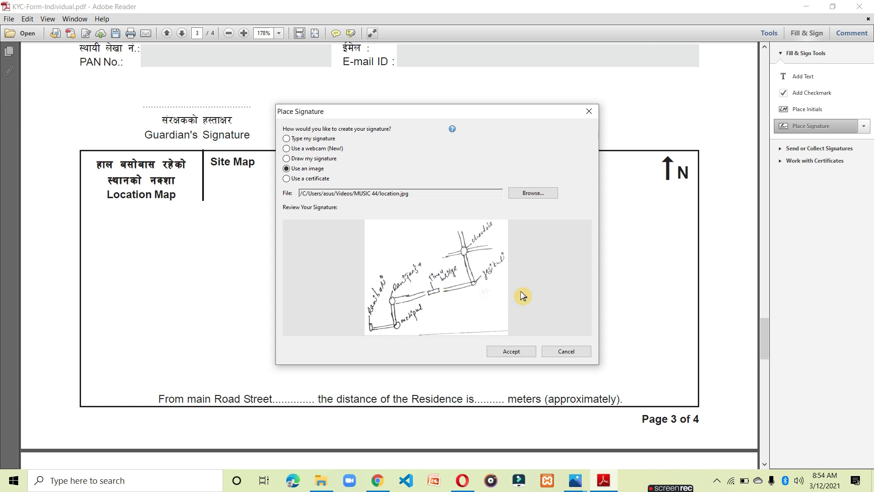
{"action": "left_click", "coordinate": [511, 352]}
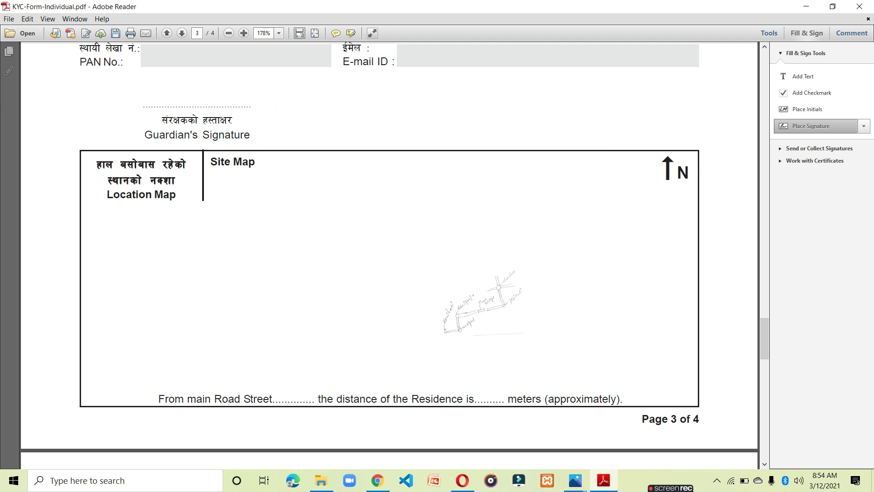
Drop location.jpg into the Site Map box and drag its corners until it fills most of the box.
{"action": "left_click", "coordinate": [372, 265]}
{"action": "left_click_drag", "start_coordinate": [414, 301], "coordinate": [562, 367]}
{"action": "left_click_drag", "start_coordinate": [496, 233], "coordinate": [595, 211]}
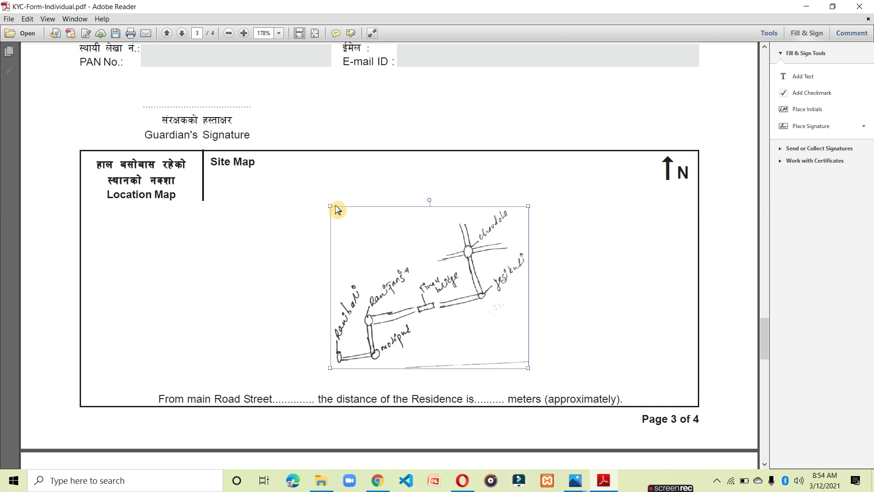
{"action": "left_click_drag", "start_coordinate": [327, 205], "coordinate": [291, 175]}
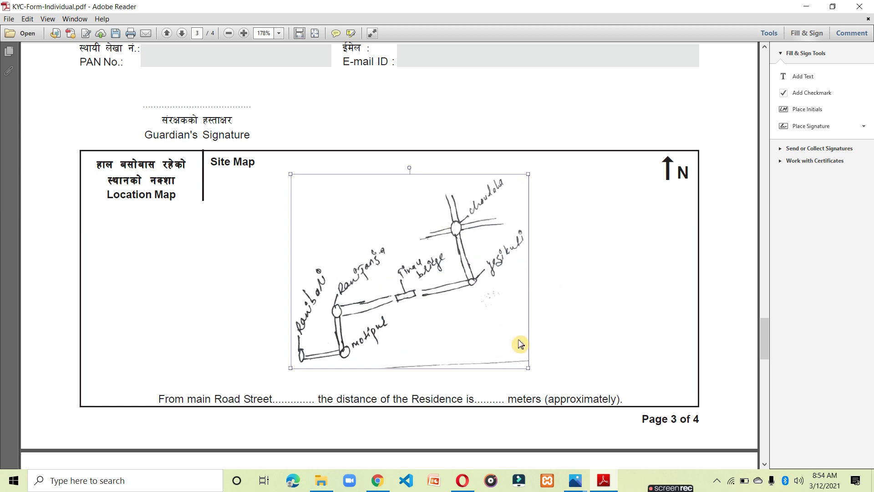
{"action": "left_click_drag", "start_coordinate": [529, 370], "coordinate": [571, 402]}
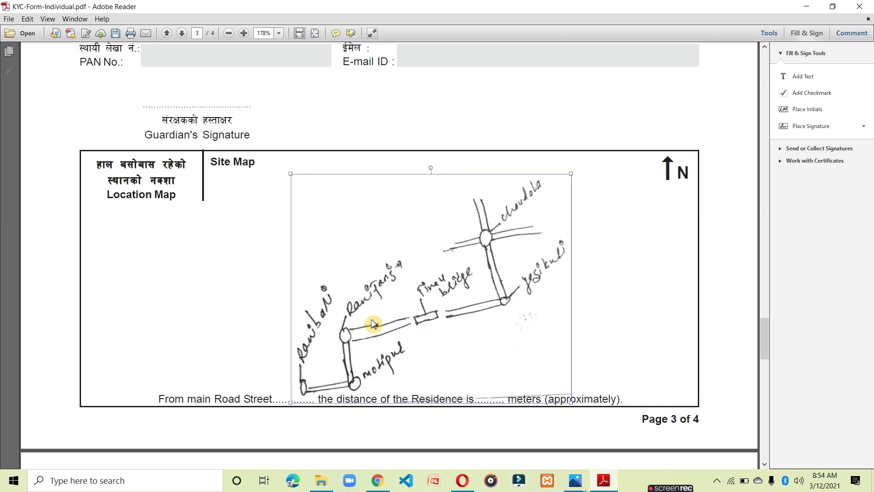
{"action": "left_click_drag", "start_coordinate": [569, 174], "coordinate": [629, 151]}
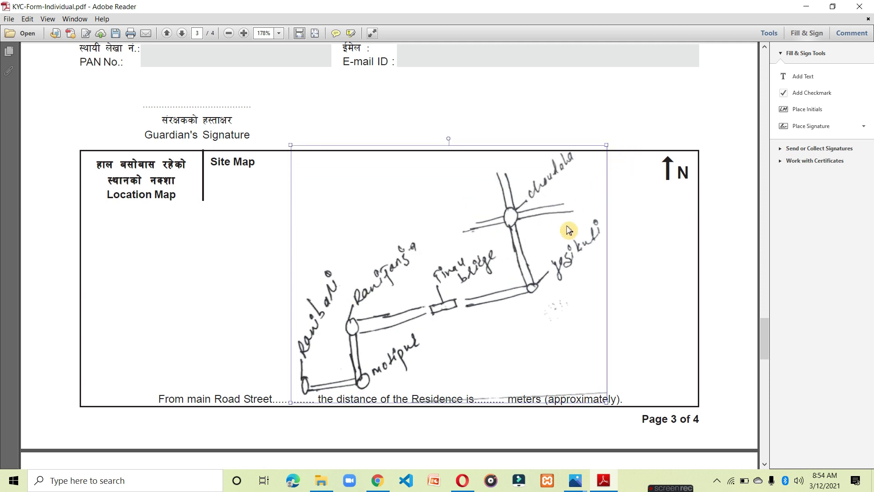
{"action": "left_click", "coordinate": [650, 290]}
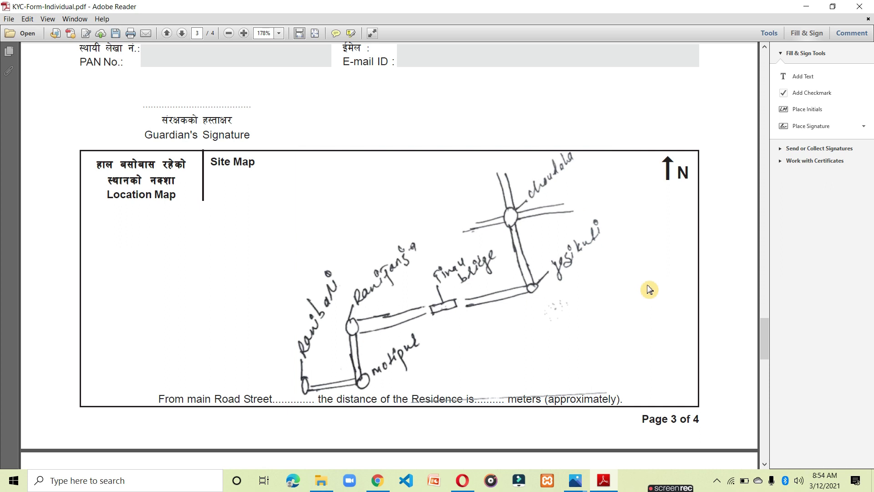
Go to the Client's Signature line on page 4 and choose Change Saved Signature from Place Signature.
{"action": "scroll", "coordinate": [428, 312], "scroll_direction": "down", "scroll_amount": 10}
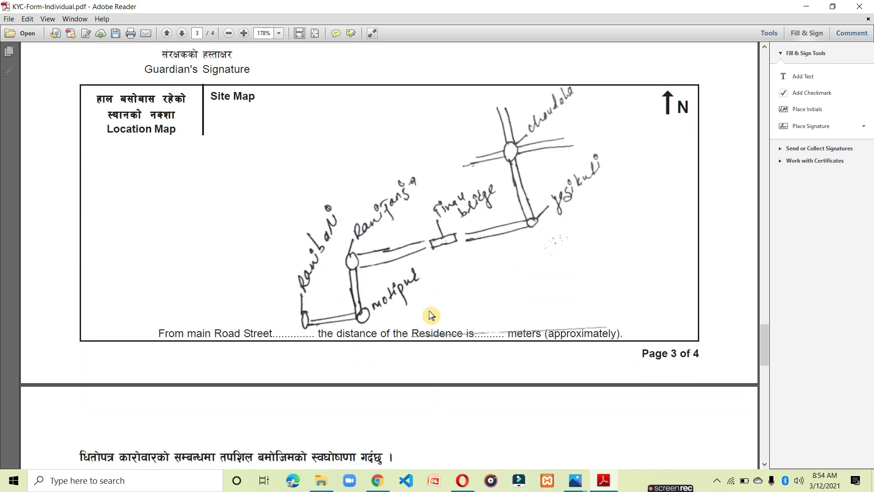
{"action": "scroll", "coordinate": [428, 330], "scroll_direction": "up", "scroll_amount": 4}
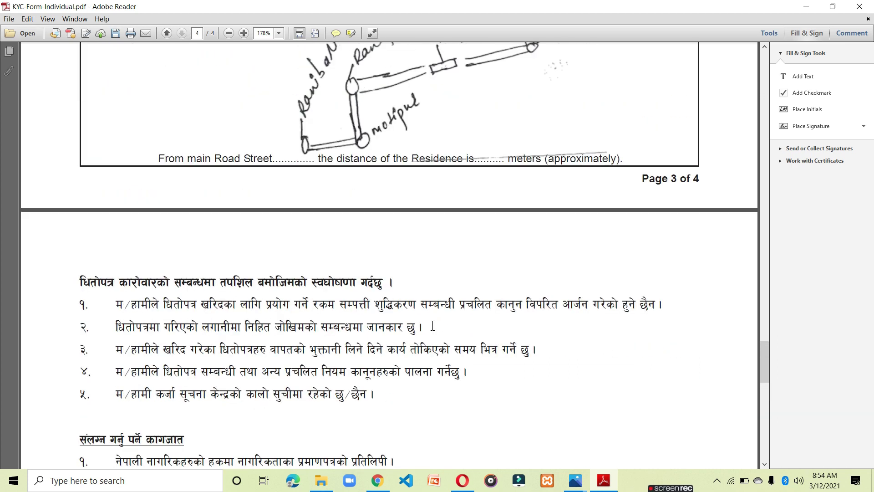
{"action": "scroll", "coordinate": [409, 64], "scroll_direction": "down", "scroll_amount": 10}
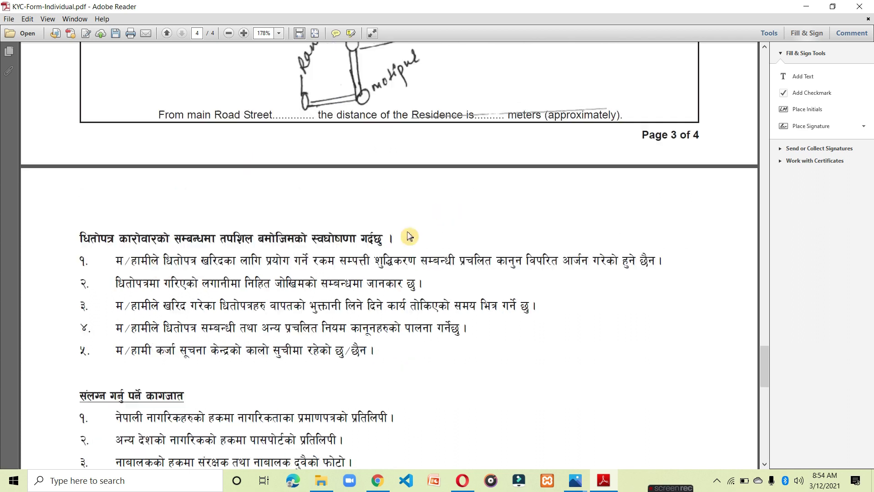
{"action": "scroll", "coordinate": [407, 253], "scroll_direction": "down", "scroll_amount": 1}
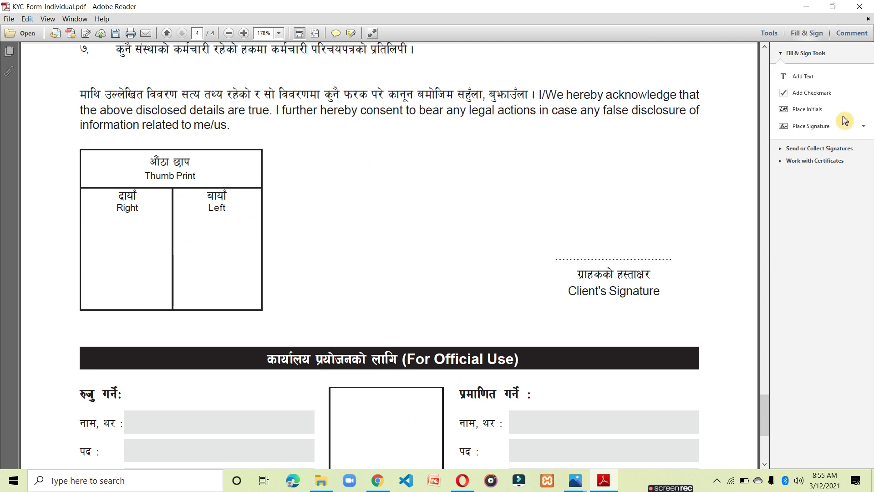
{"action": "left_click", "coordinate": [829, 127]}
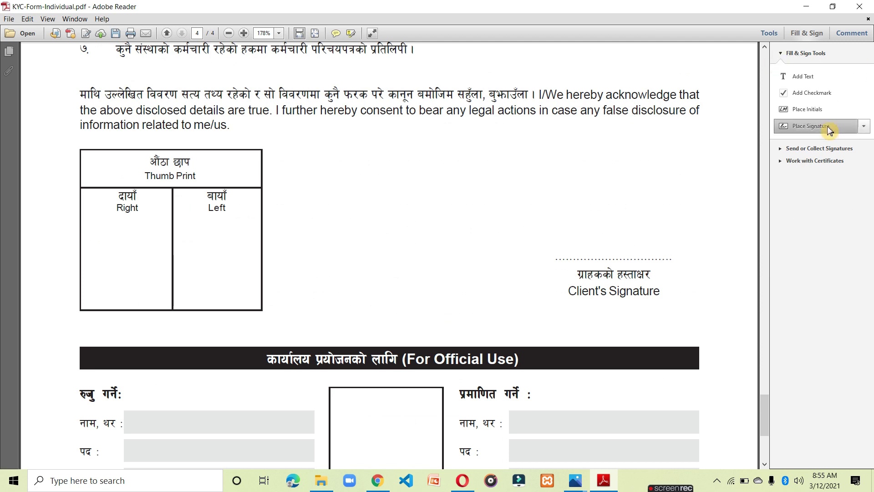
{"action": "left_click", "coordinate": [867, 130]}
{"action": "left_click", "coordinate": [840, 159]}
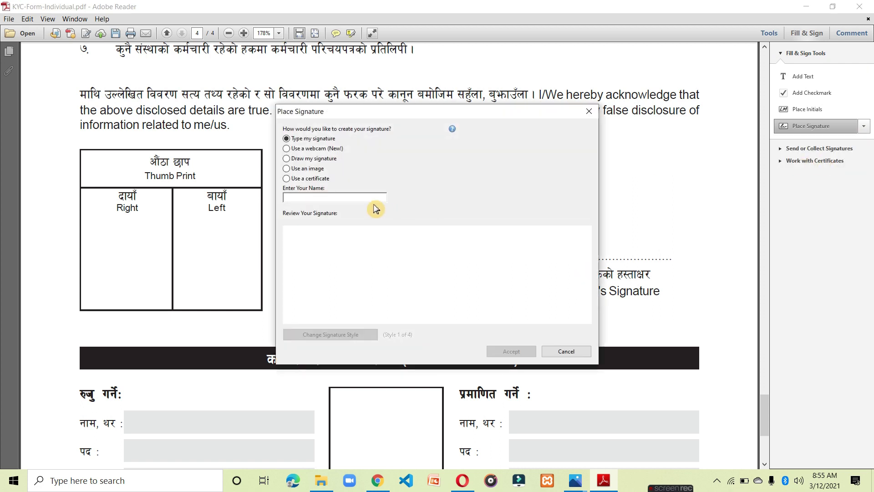
Create the saved signature from the image file signature.jpg.
{"action": "left_click", "coordinate": [288, 169]}
{"action": "left_click", "coordinate": [528, 194]}
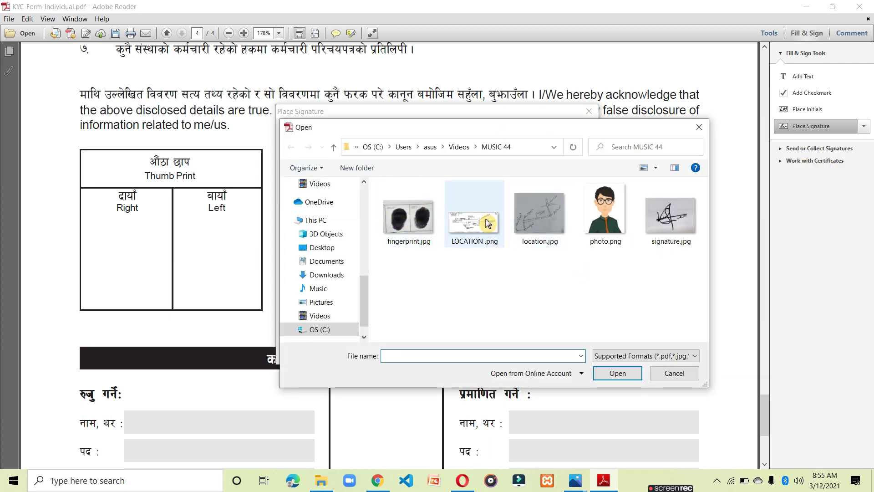
{"action": "left_click", "coordinate": [673, 230]}
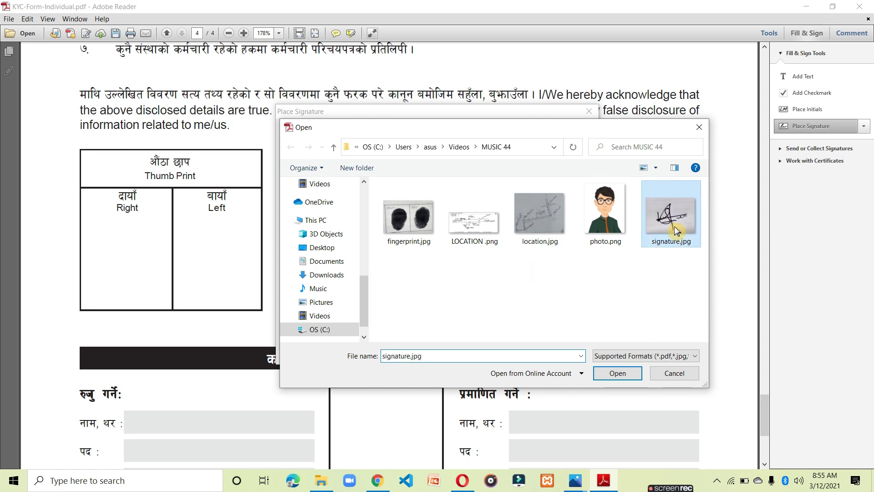
{"action": "left_click", "coordinate": [636, 374]}
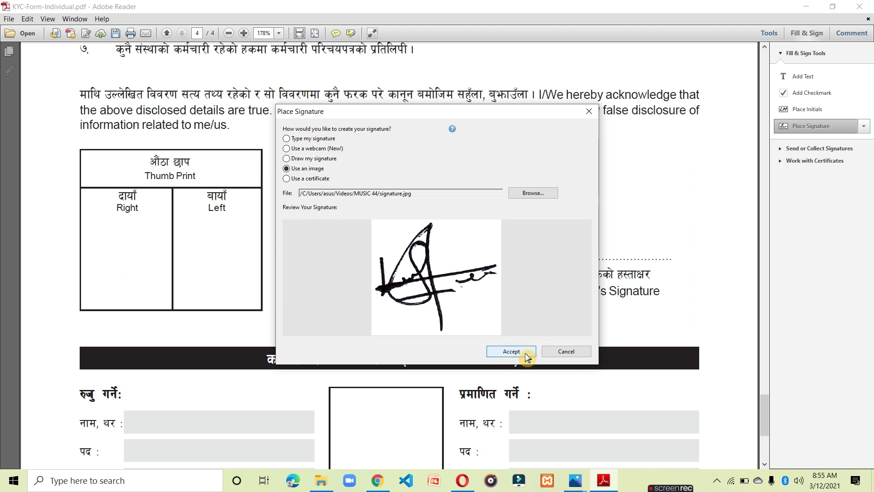
{"action": "left_click", "coordinate": [510, 352]}
Place the signature above Client's Signature, enlarge it and move it onto the dotted line.
{"action": "left_click", "coordinate": [601, 225]}
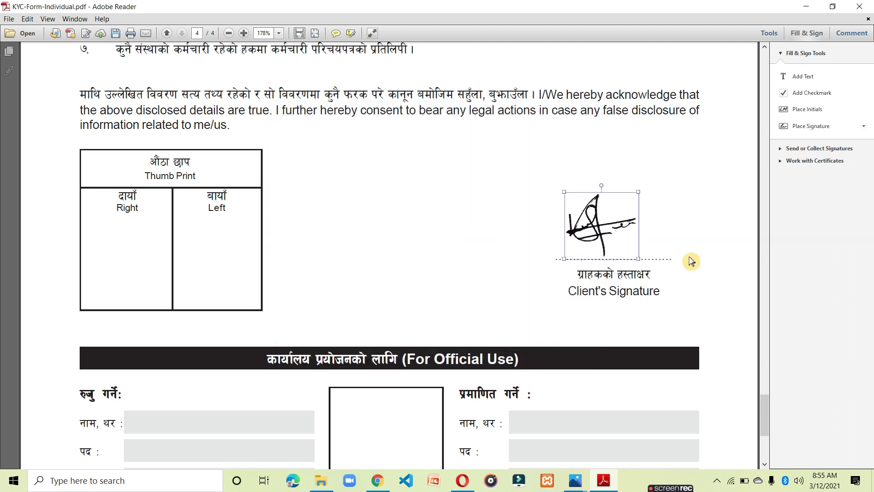
{"action": "left_click_drag", "start_coordinate": [639, 258], "coordinate": [673, 289]}
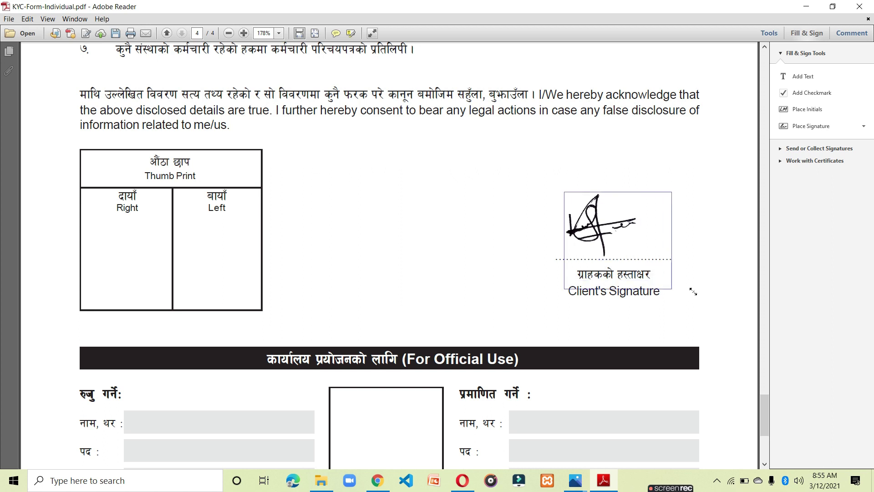
{"action": "mouse_move", "coordinate": [647, 245]}
{"action": "left_mouse_down"}
{"action": "mouse_move", "coordinate": [658, 222]}
{"action": "mouse_move", "coordinate": [649, 227]}
{"action": "left_mouse_up"}
{"action": "left_click", "coordinate": [681, 244]}
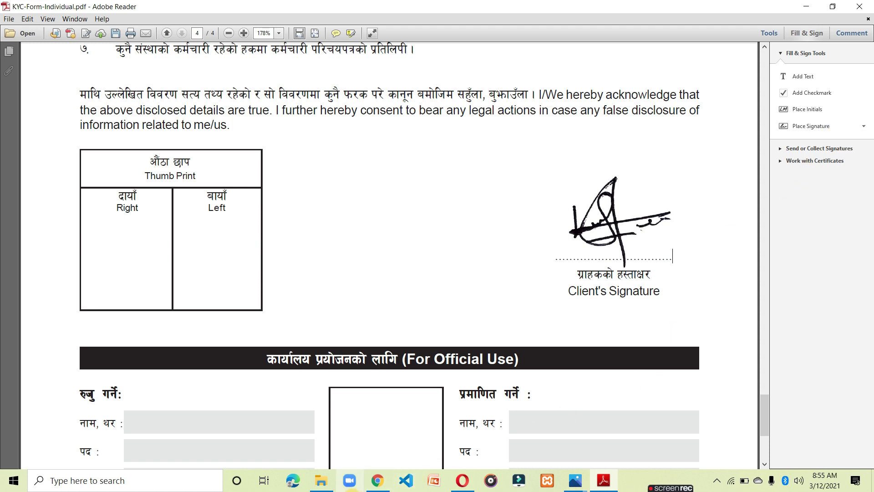
{"action": "left_click", "coordinate": [322, 481]}
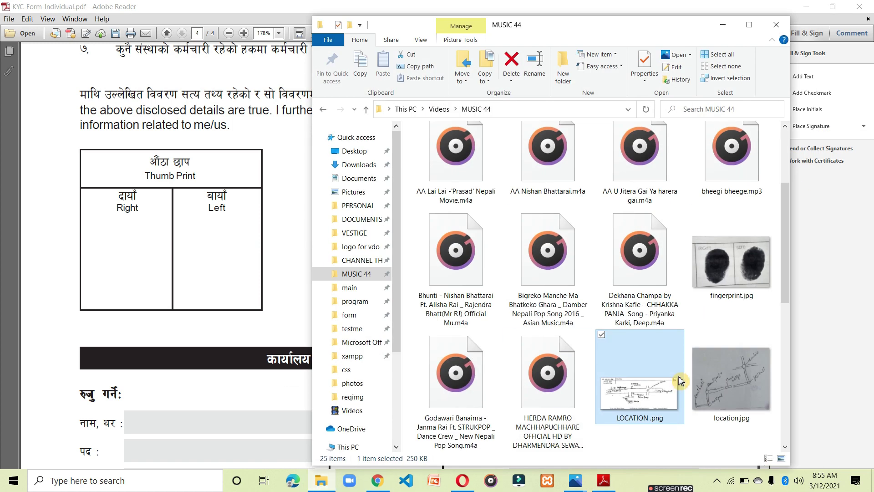
{"action": "scroll", "coordinate": [563, 285], "scroll_direction": "down", "scroll_amount": 8}
{"action": "right_click", "coordinate": [564, 284]}
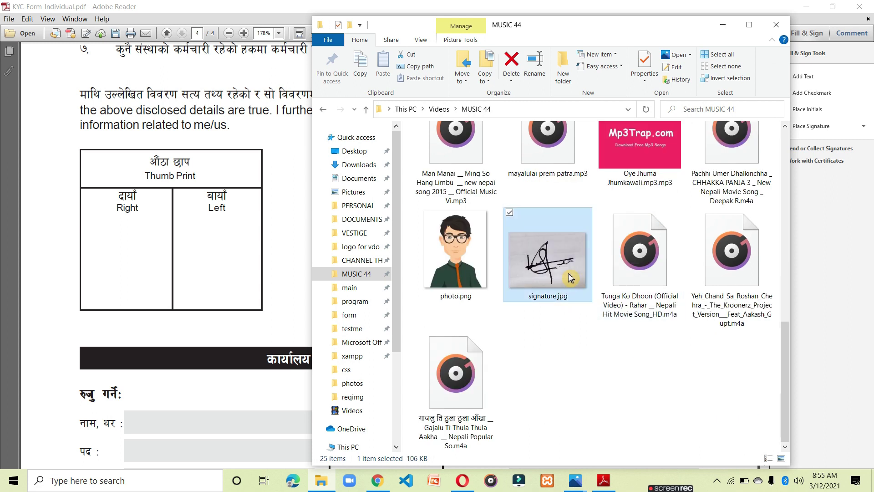
{"action": "left_click", "coordinate": [587, 68]}
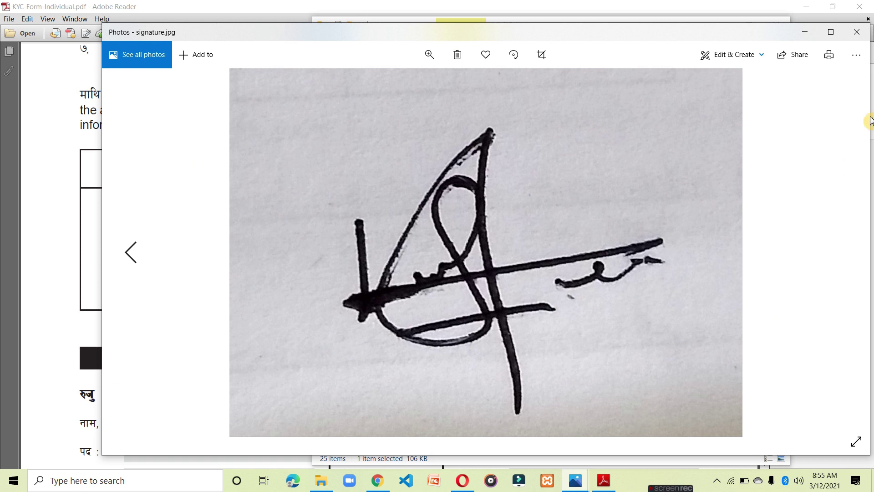
{"action": "left_click", "coordinate": [857, 31]}
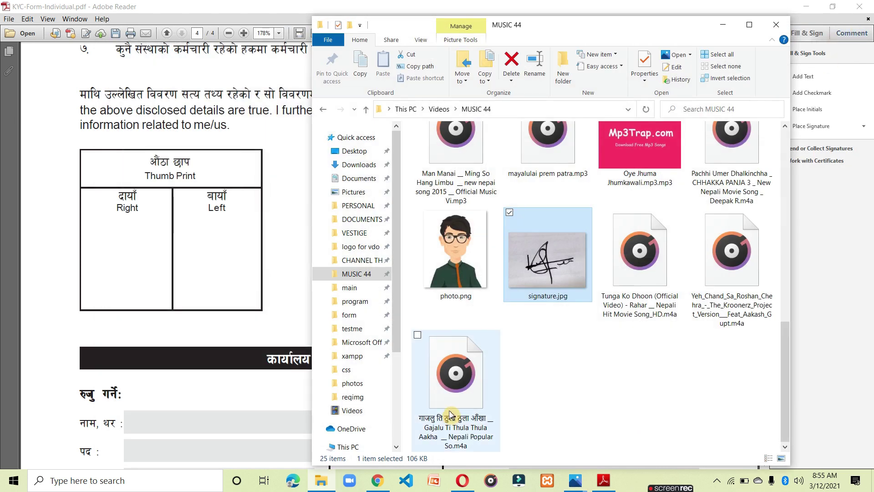
{"action": "scroll", "coordinate": [450, 414], "scroll_direction": "up", "scroll_amount": 5}
{"action": "right_click", "coordinate": [747, 196]}
{"action": "left_click", "coordinate": [727, 69]}
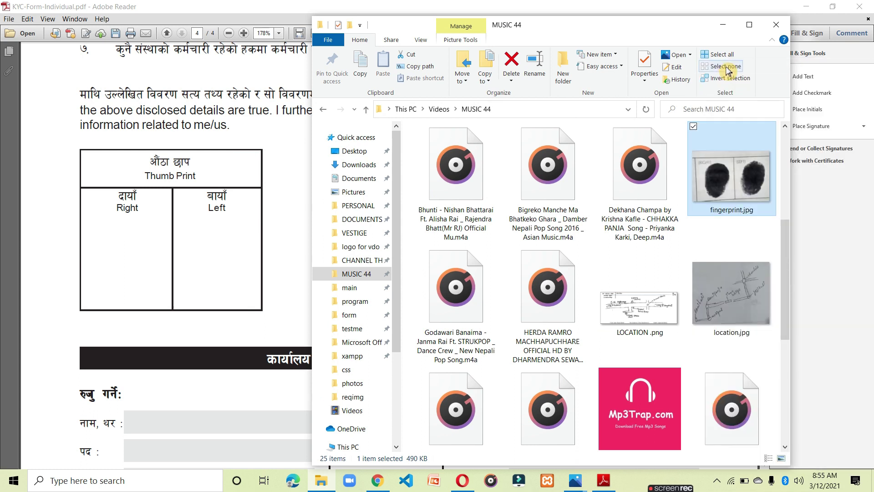
{"action": "scroll", "coordinate": [519, 271], "scroll_direction": "down", "scroll_amount": 1}
{"action": "scroll", "coordinate": [519, 273], "scroll_direction": "up", "scroll_amount": 1}
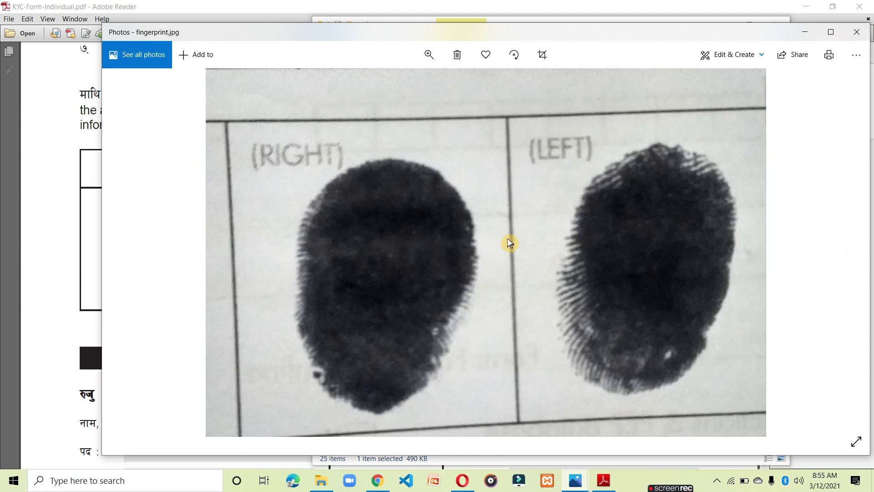
{"action": "left_click", "coordinate": [856, 32]}
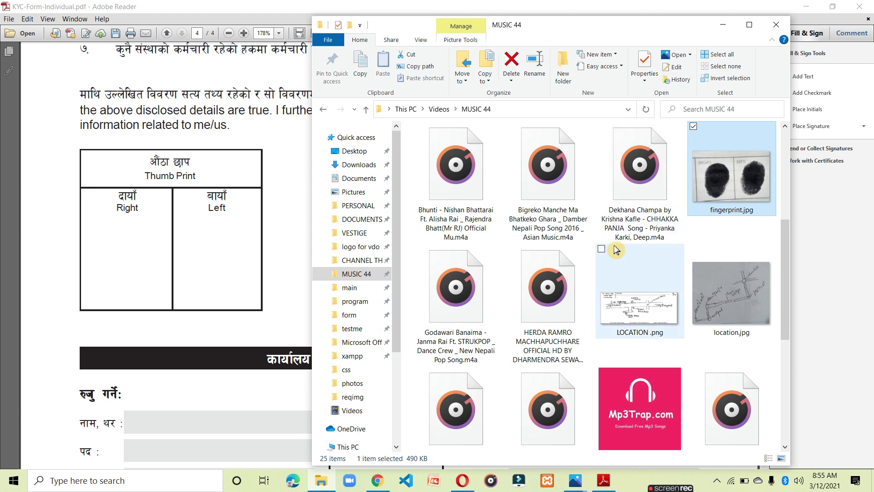
{"action": "left_click", "coordinate": [724, 26]}
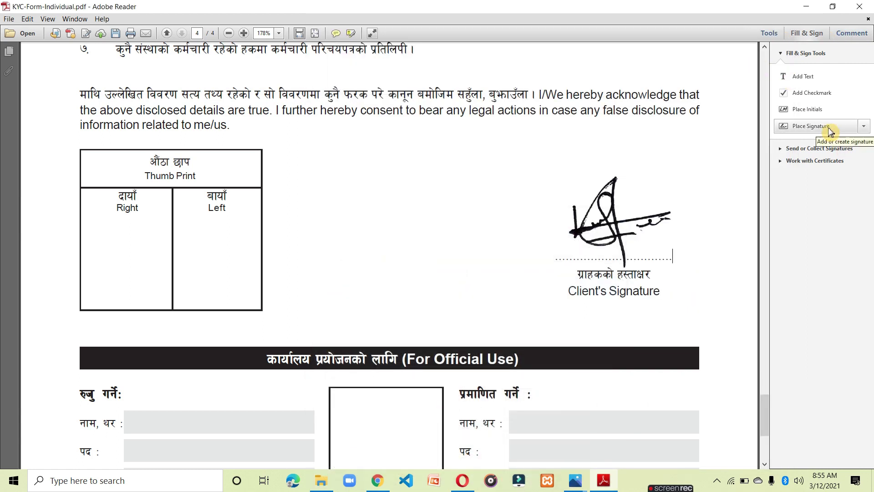
Replace the saved signature with the image fingerprint.jpg.
{"action": "left_click", "coordinate": [864, 130]}
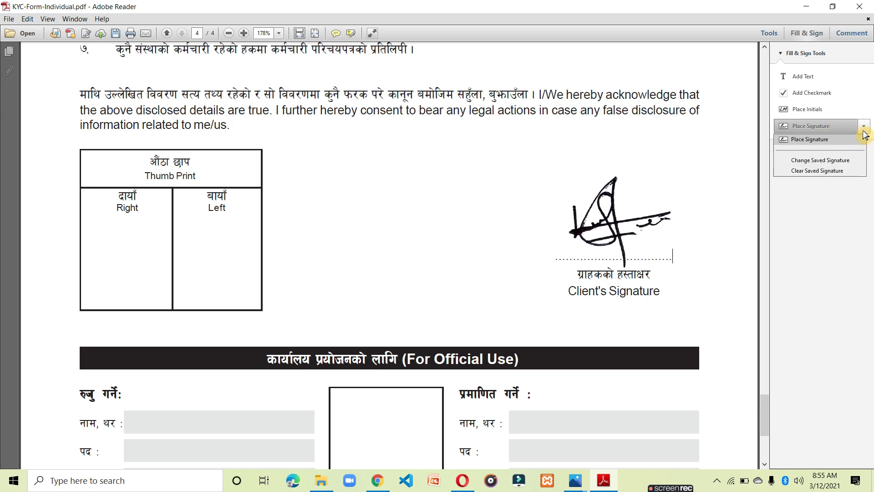
{"action": "left_click", "coordinate": [836, 159]}
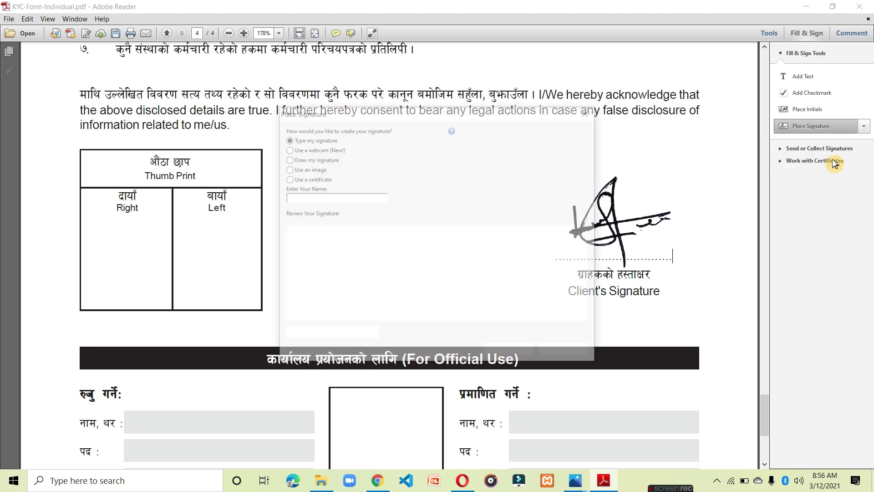
{"action": "left_click", "coordinate": [287, 168]}
{"action": "left_click", "coordinate": [538, 200]}
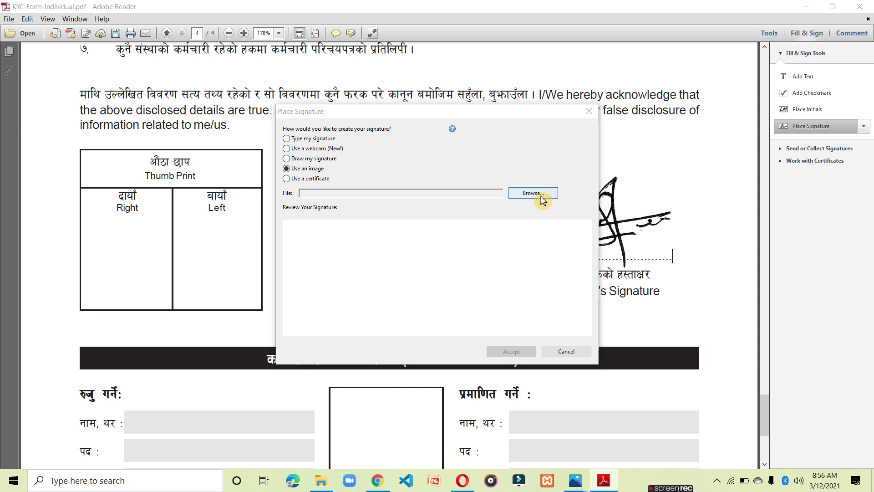
{"action": "left_click", "coordinate": [408, 218]}
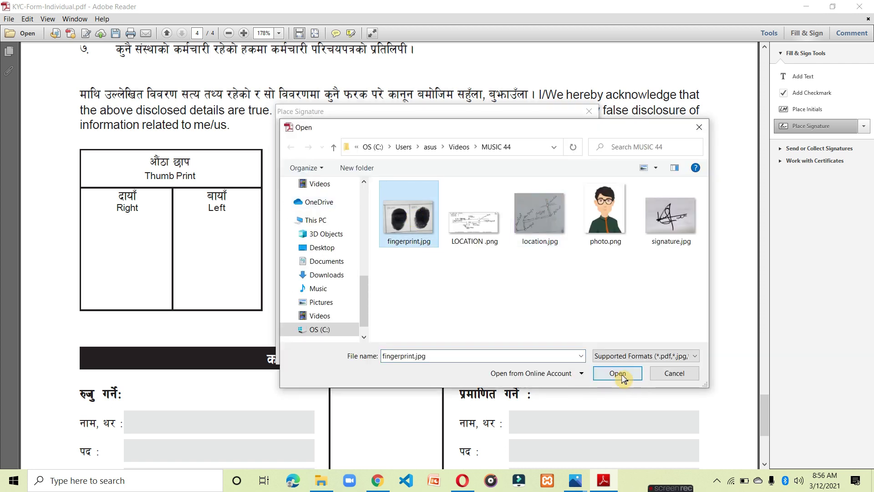
{"action": "left_click", "coordinate": [610, 373]}
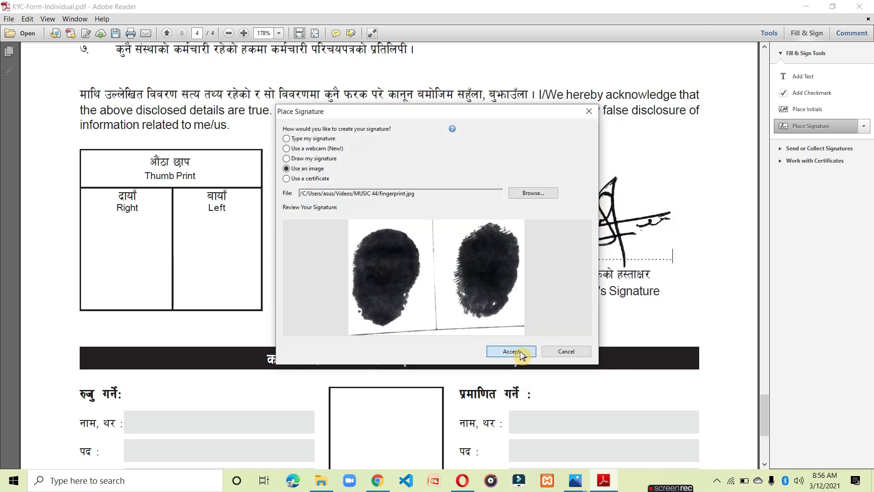
{"action": "left_click", "coordinate": [510, 350]}
Place the fingerprint image in the Right and Left Thumb Print boxes, enlarged to fill them.
{"action": "left_click", "coordinate": [171, 255]}
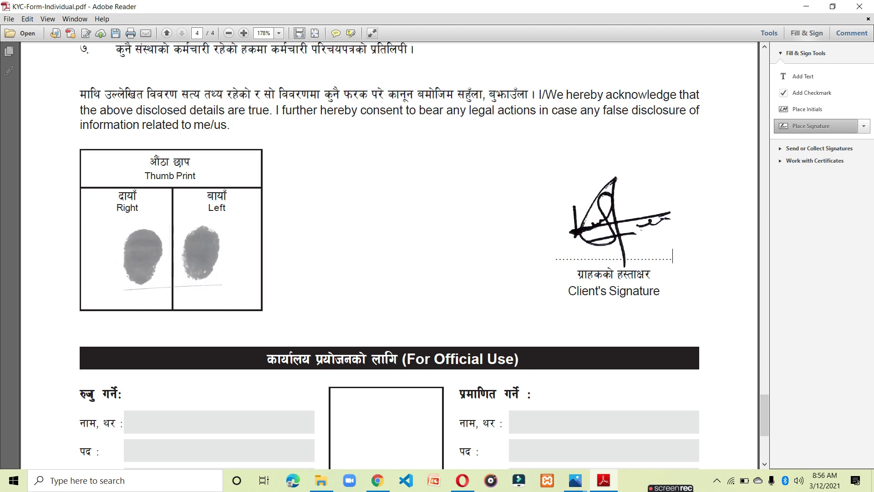
{"action": "left_click_drag", "start_coordinate": [221, 290], "coordinate": [209, 276]}
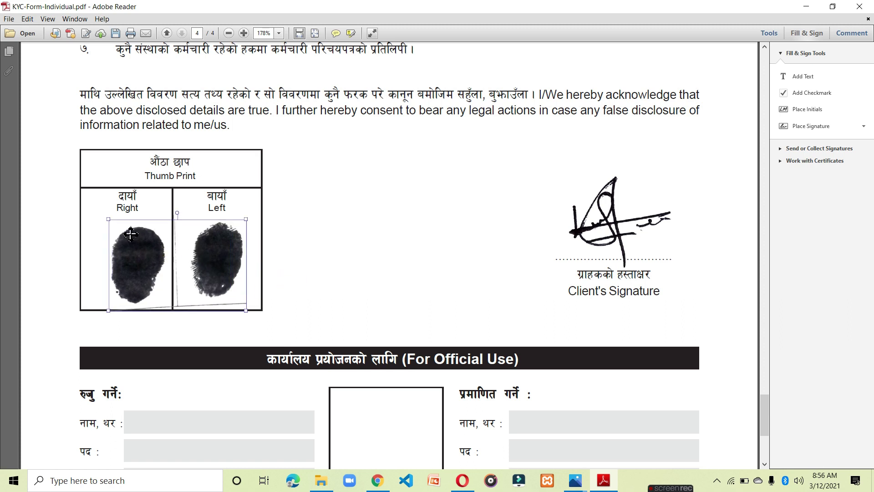
{"action": "left_click", "coordinate": [296, 229]}
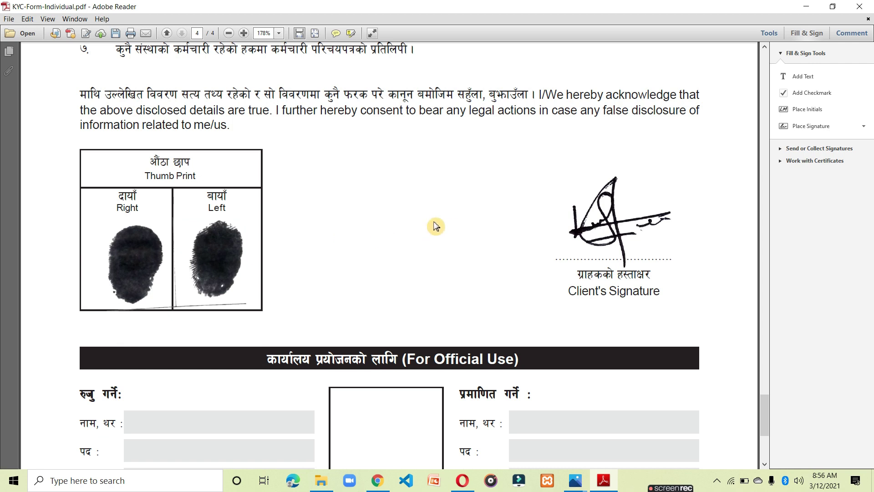
{"action": "scroll", "coordinate": [435, 227], "scroll_direction": "down", "scroll_amount": 5}
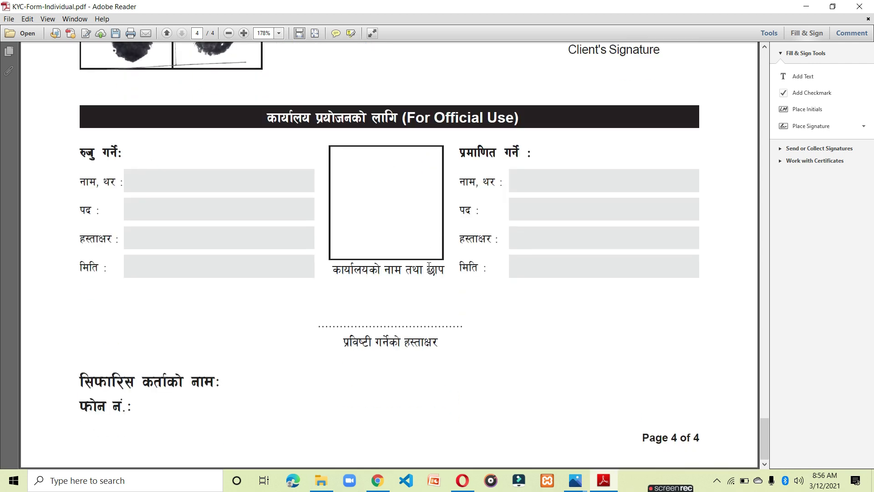
Save a copy named KYC-Form-Individual-signed.pdf into the MUSIC 44 folder.
{"action": "scroll", "coordinate": [429, 267], "scroll_direction": "up", "scroll_amount": 14}
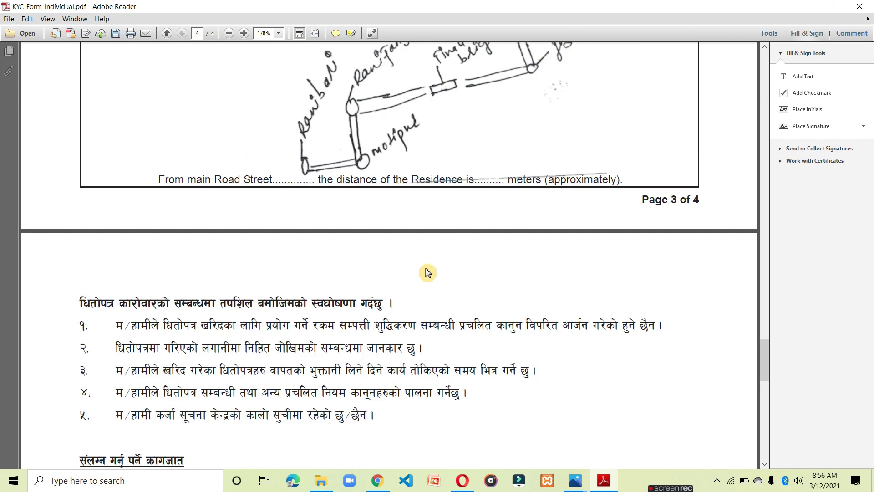
{"action": "scroll", "coordinate": [428, 272], "scroll_direction": "up", "scroll_amount": 20}
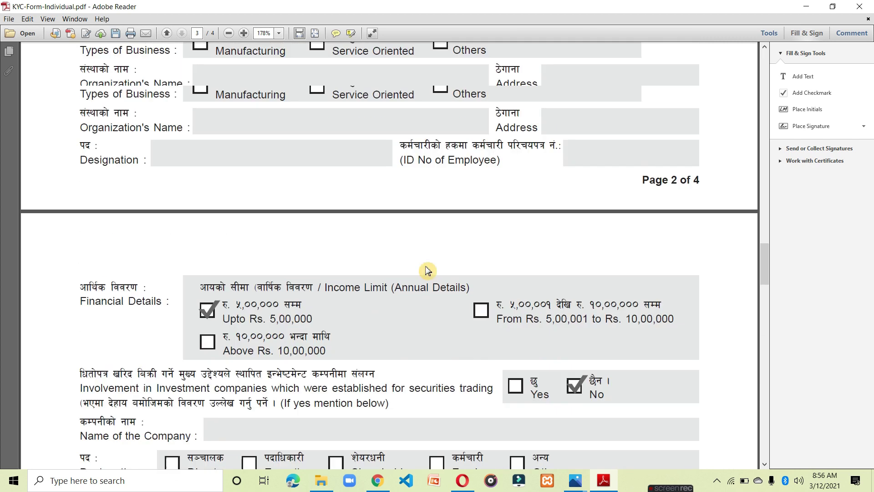
{"action": "scroll", "coordinate": [428, 270], "scroll_direction": "up", "scroll_amount": 20}
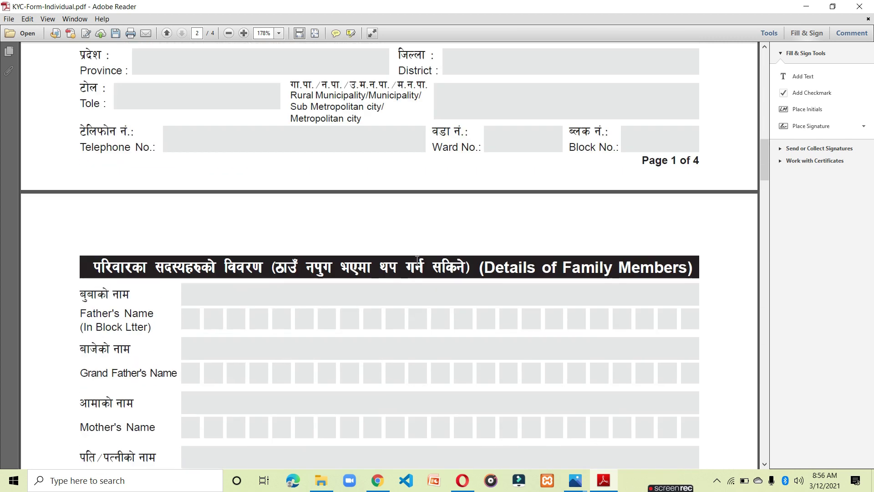
{"action": "scroll", "coordinate": [417, 260], "scroll_direction": "up", "scroll_amount": 20}
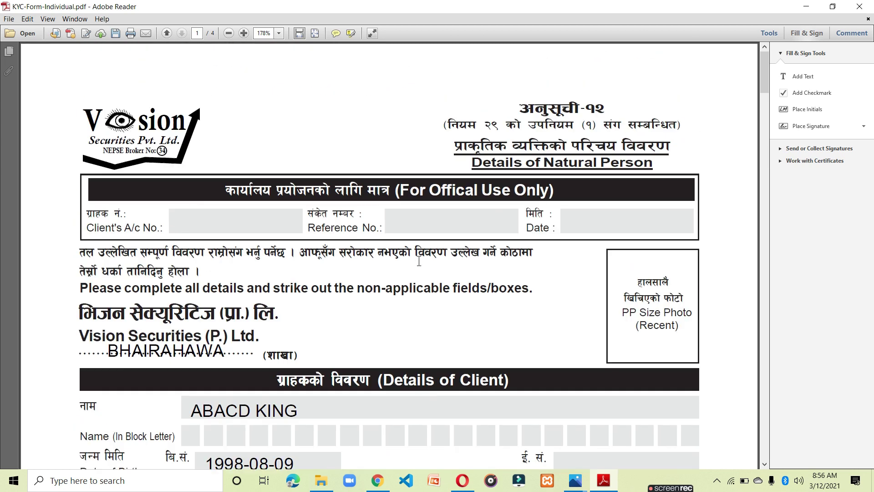
{"action": "key", "text": "ctrl+s"}
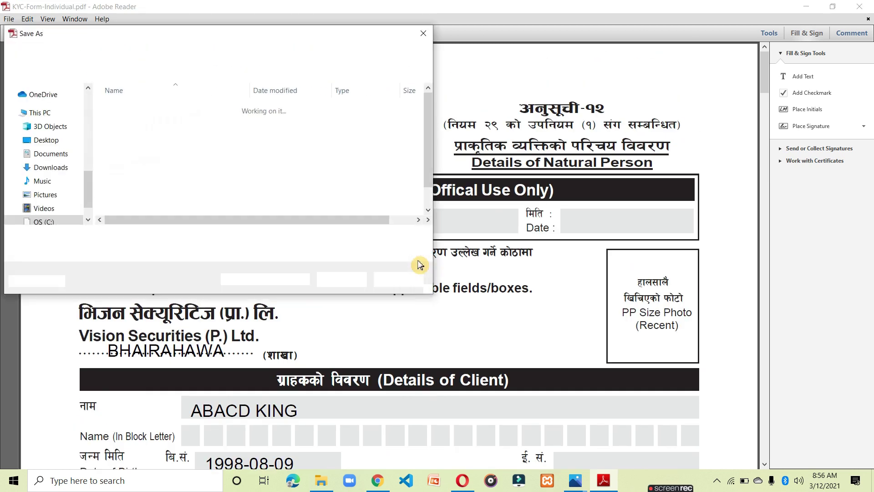
{"action": "scroll", "coordinate": [62, 127], "scroll_direction": "down", "scroll_amount": 2}
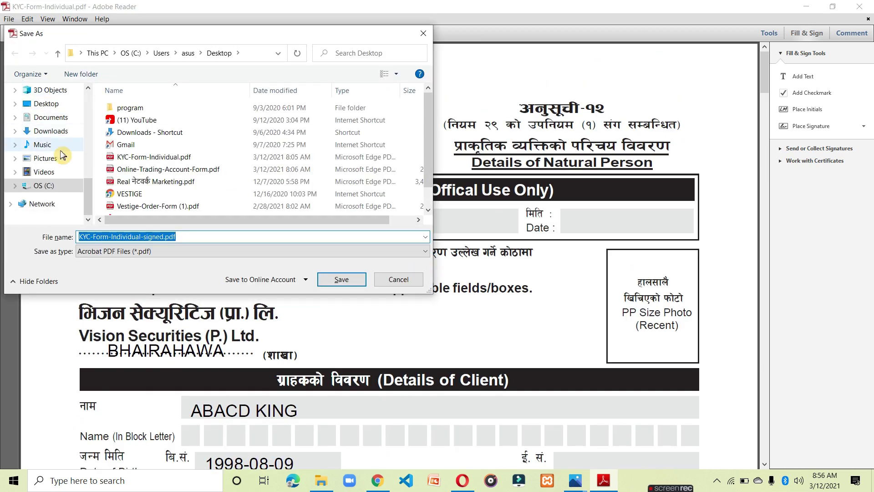
{"action": "scroll", "coordinate": [70, 160], "scroll_direction": "up", "scroll_amount": 4}
{"action": "scroll", "coordinate": [73, 159], "scroll_direction": "up", "scroll_amount": 5}
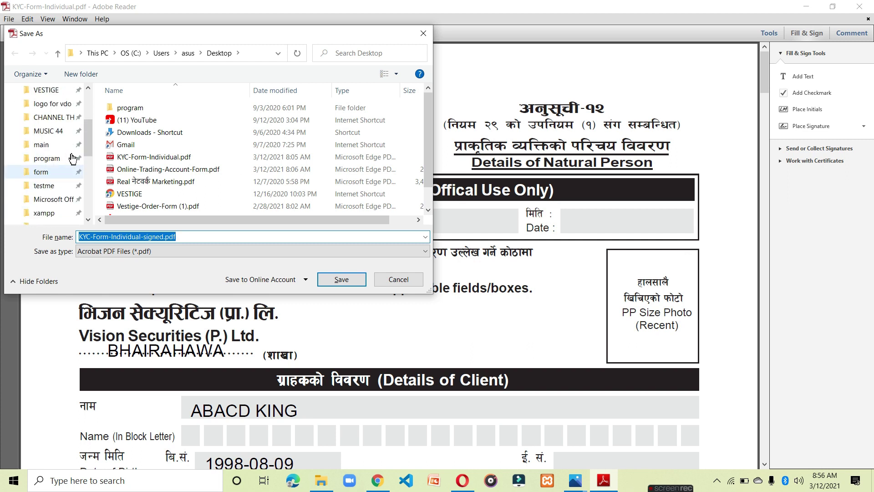
{"action": "left_click", "coordinate": [67, 164]}
{"action": "left_click", "coordinate": [351, 279]}
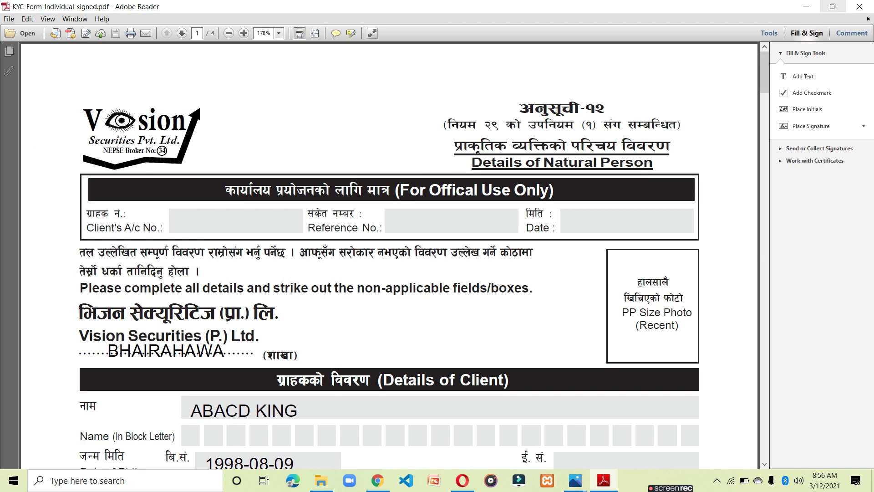
Open Online-Trading-Account-Form.pdf from the desktop with Adobe Reader, closing the copy that opened in Edge.
{"action": "left_click", "coordinate": [806, 6]}
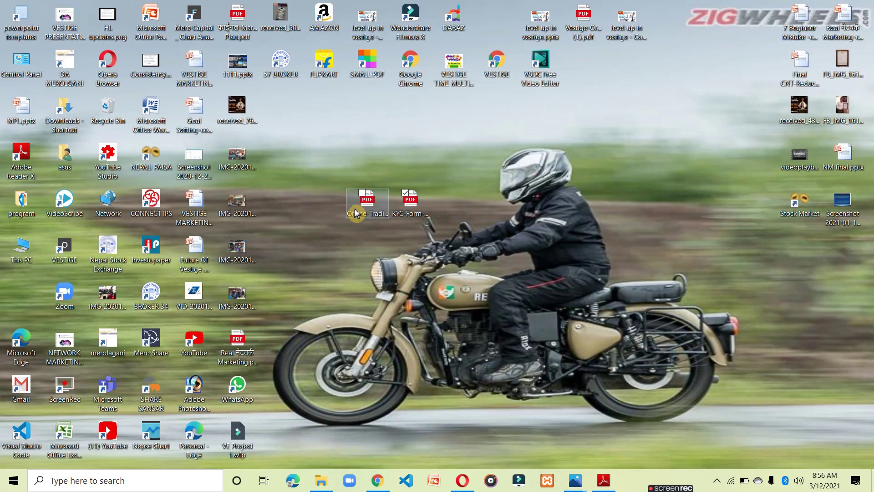
{"action": "right_click", "coordinate": [371, 209]}
{"action": "left_click", "coordinate": [417, 180]}
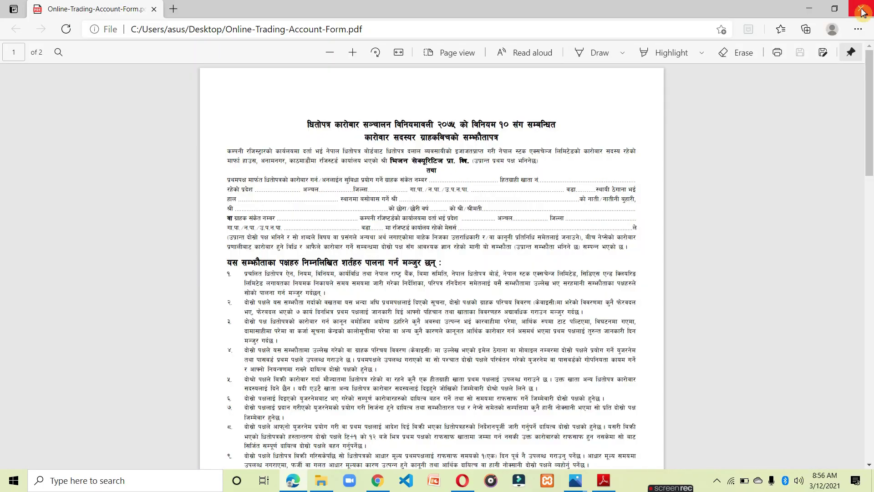
{"action": "left_click", "coordinate": [862, 9]}
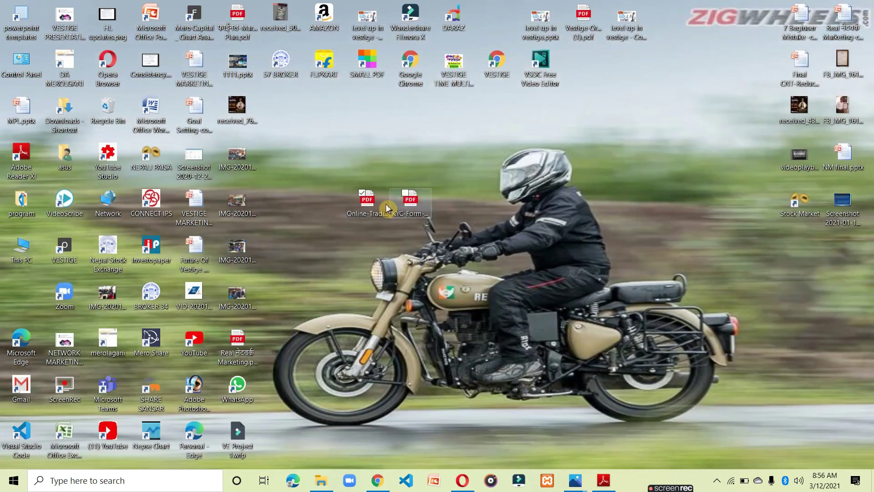
{"action": "right_click", "coordinate": [376, 213]}
{"action": "mouse_move", "coordinate": [508, 278]}
{"action": "left_click", "coordinate": [646, 275]}
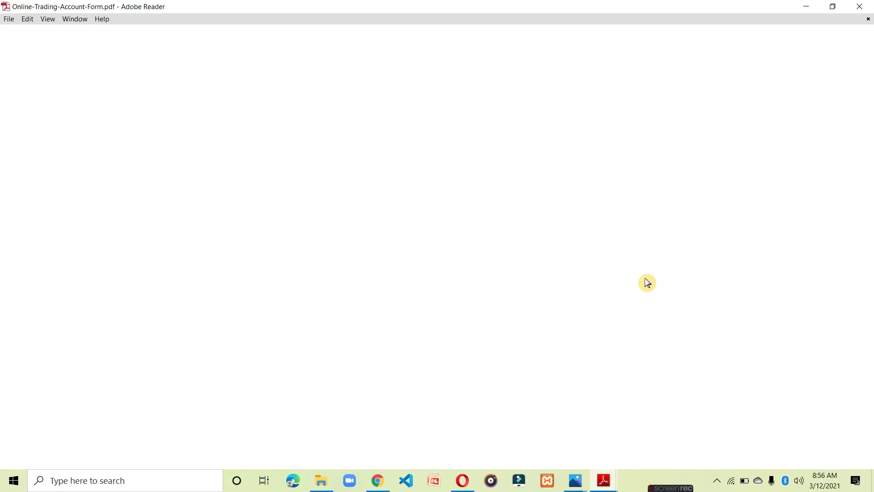
{"action": "scroll", "coordinate": [428, 255], "scroll_direction": "down", "scroll_amount": 1}
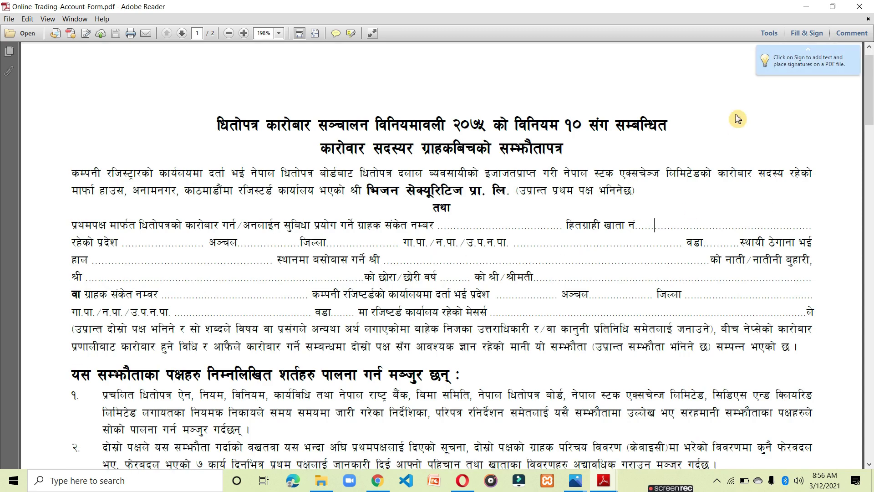
{"action": "left_click", "coordinate": [802, 33]}
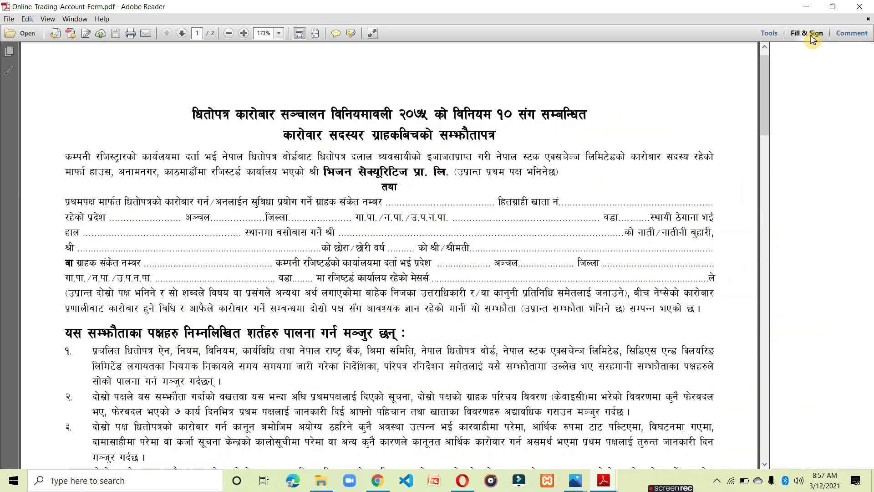
{"action": "left_click", "coordinate": [802, 76]}
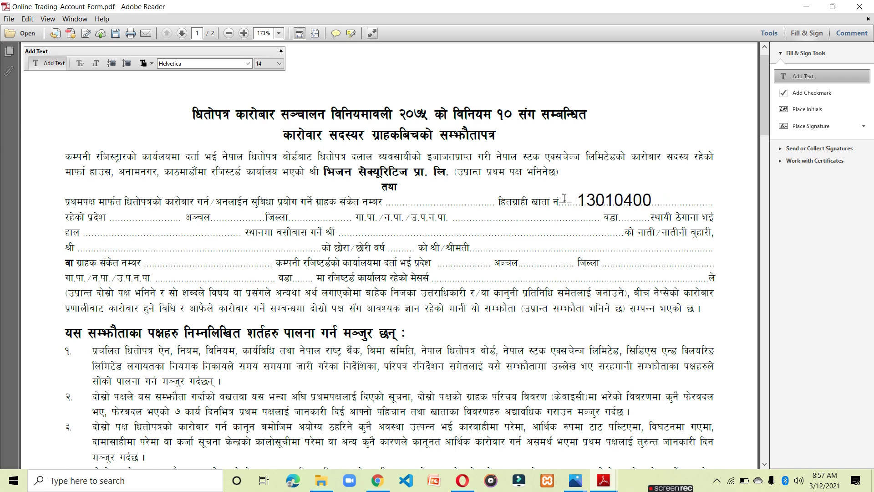
{"action": "left_click", "coordinate": [132, 219]}
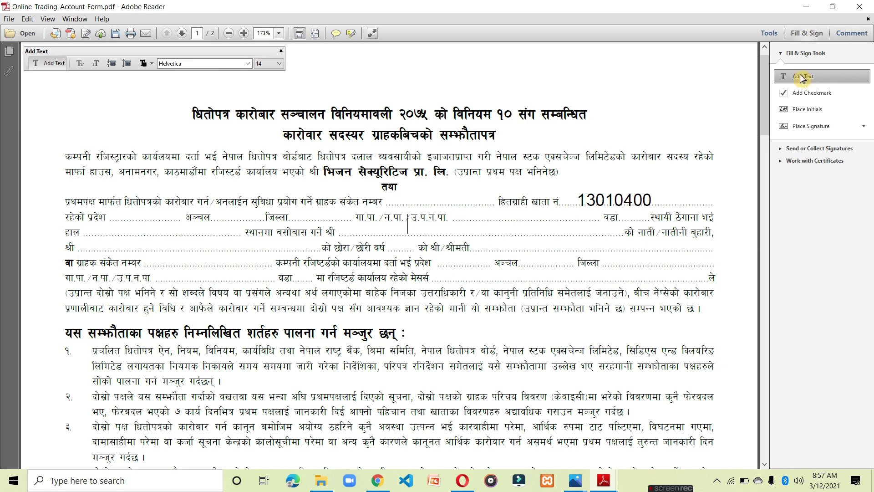
Put a checkmark over the नाती/नातिनी relation wording.
{"action": "left_click", "coordinate": [802, 92]}
{"action": "left_click", "coordinate": [642, 235]}
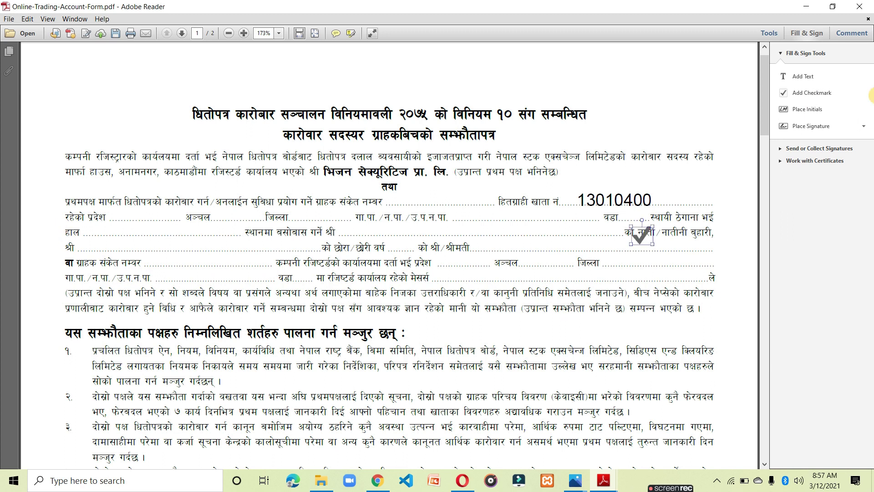
{"action": "left_click", "coordinate": [858, 93]}
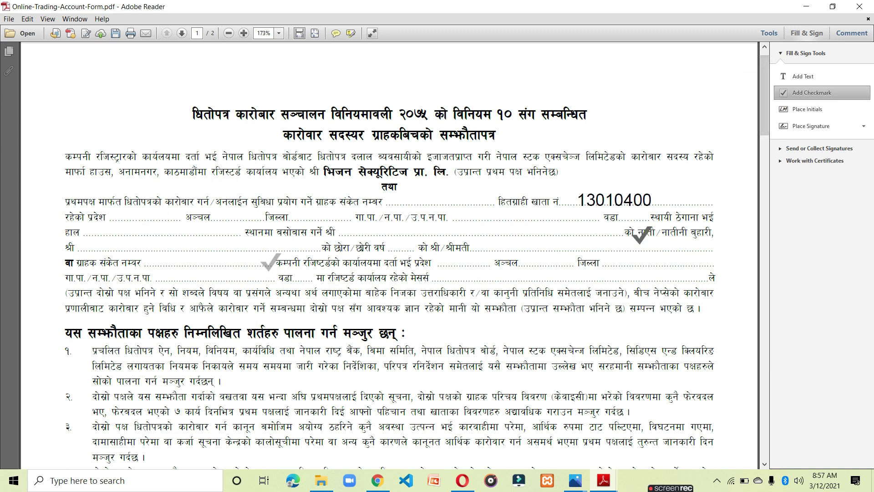
{"action": "key", "text": "Escape"}
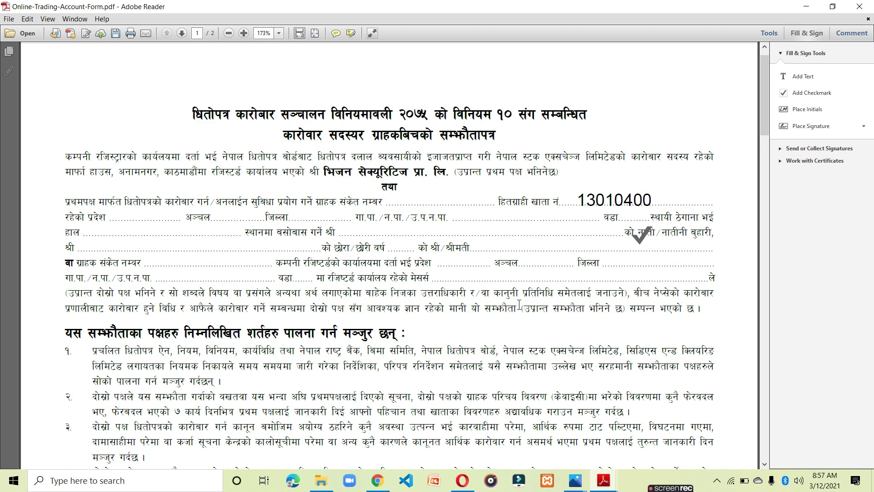
{"action": "scroll", "coordinate": [150, 274], "scroll_direction": "down", "scroll_amount": 20}
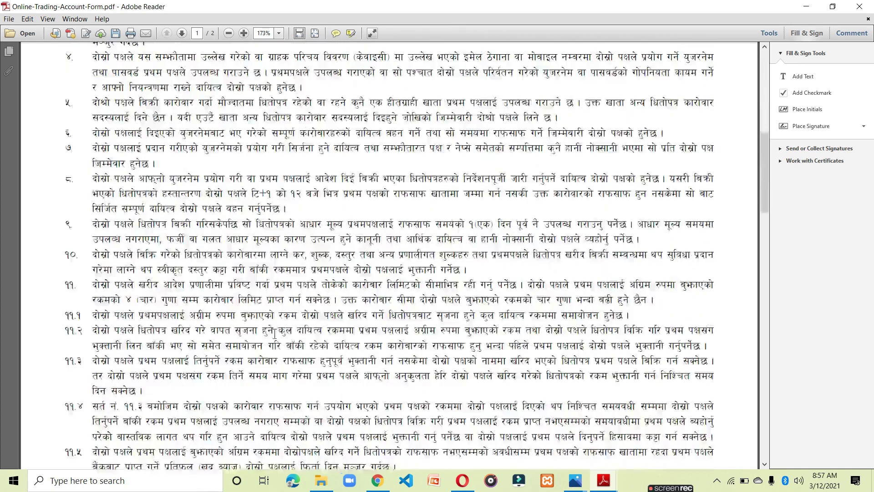
{"action": "scroll", "coordinate": [286, 333], "scroll_direction": "down", "scroll_amount": 10}
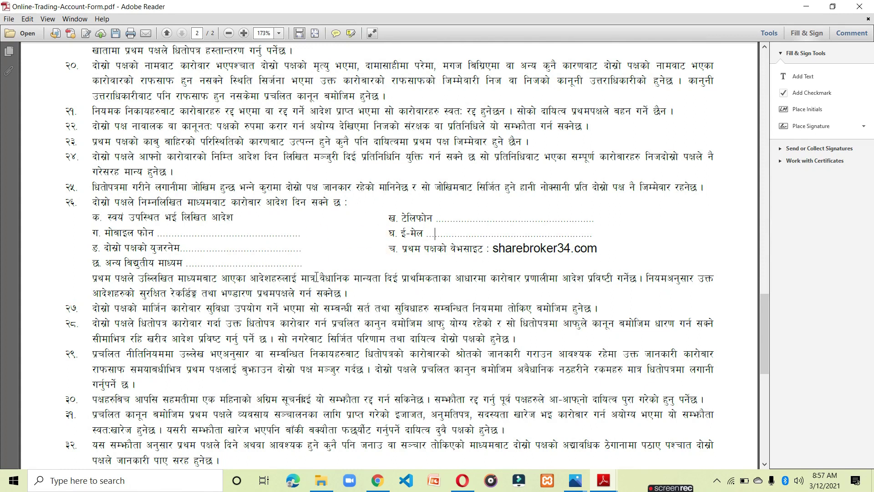
{"action": "scroll", "coordinate": [387, 314], "scroll_direction": "down", "scroll_amount": 10}
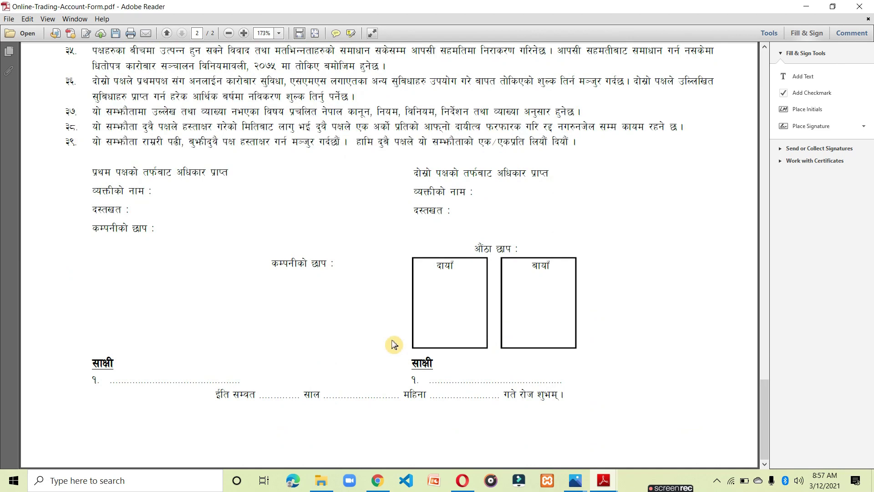
Place the saved thumbprint image, enlarged and aligned, over both thumbprint boxes.
{"action": "left_click", "coordinate": [830, 127]}
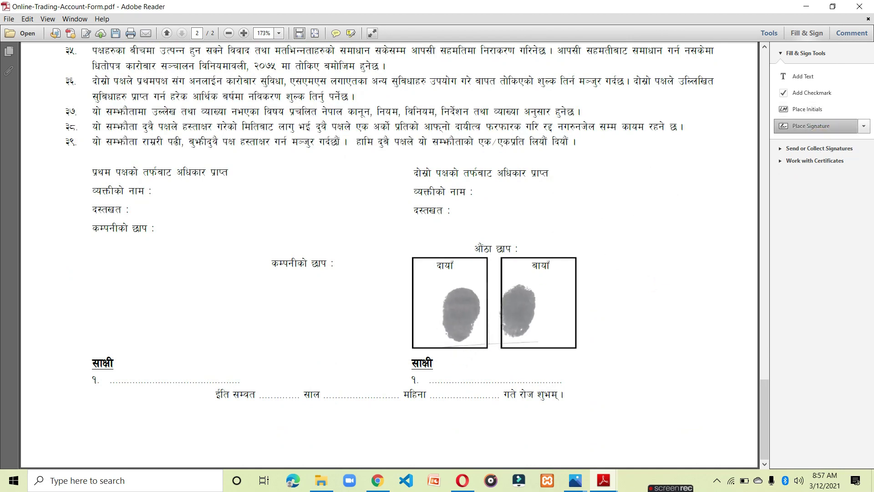
{"action": "left_click", "coordinate": [523, 338]}
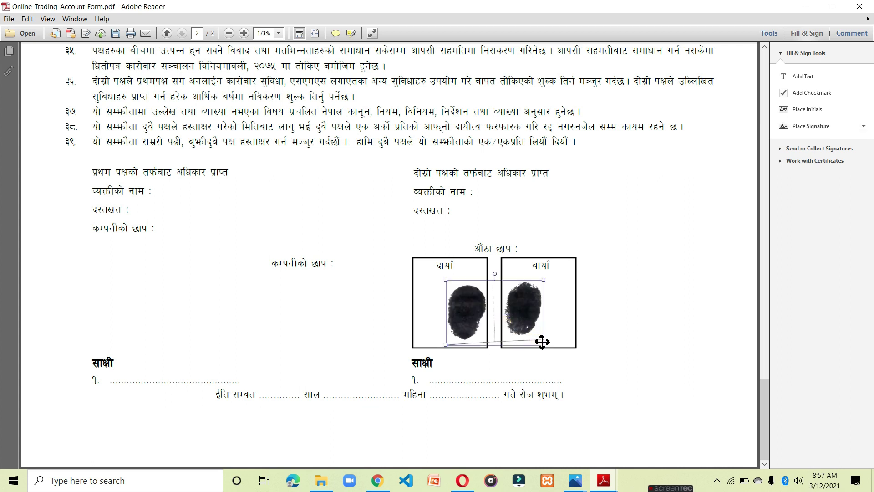
{"action": "mouse_move", "coordinate": [545, 347]}
{"action": "left_mouse_down"}
{"action": "mouse_move", "coordinate": [582, 379]}
{"action": "mouse_move", "coordinate": [562, 354]}
{"action": "left_mouse_up"}
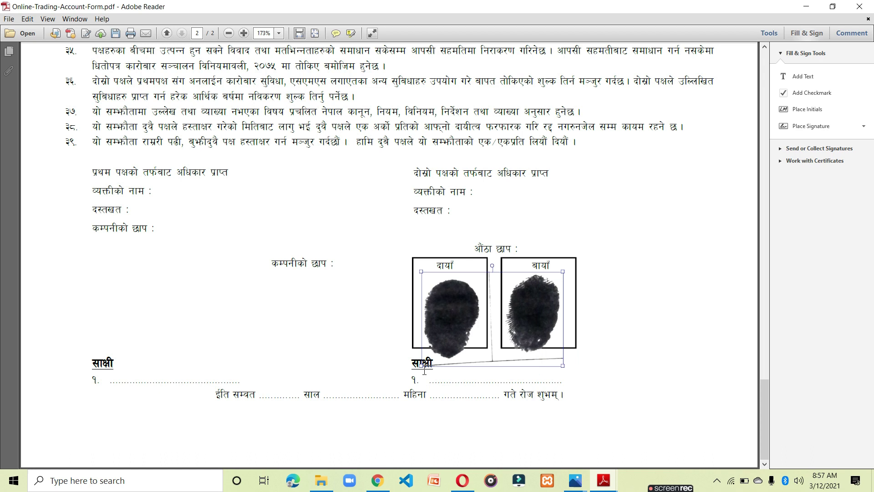
{"action": "left_click_drag", "start_coordinate": [423, 370], "coordinate": [434, 356]}
{"action": "left_click", "coordinate": [658, 336]}
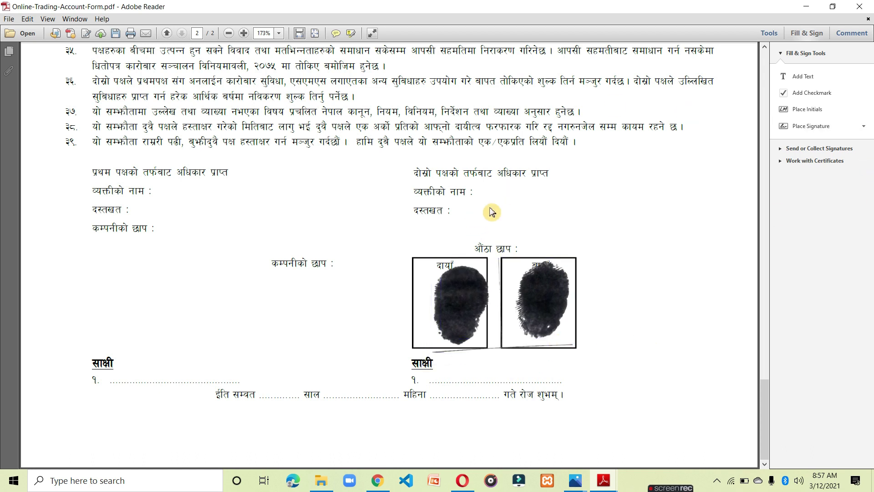
Replace the saved signature with signature.jpg and place it beside the second दस्तखत label.
{"action": "left_click", "coordinate": [863, 127]}
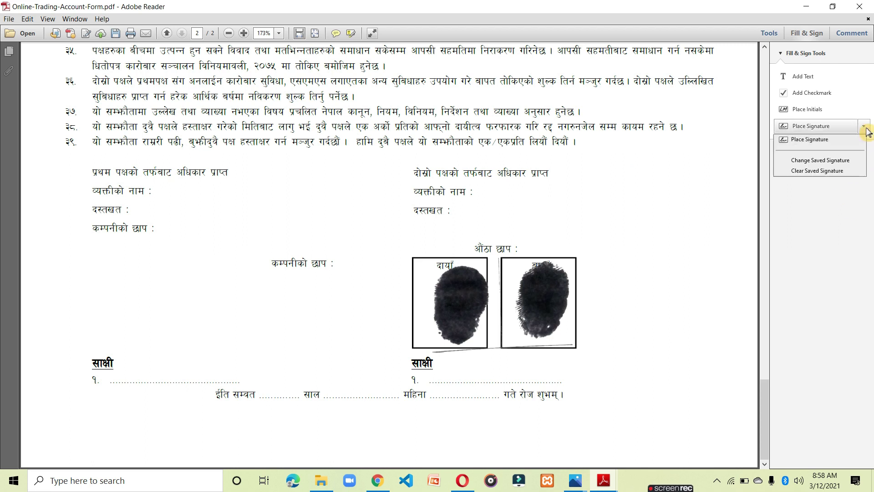
{"action": "left_click", "coordinate": [817, 160]}
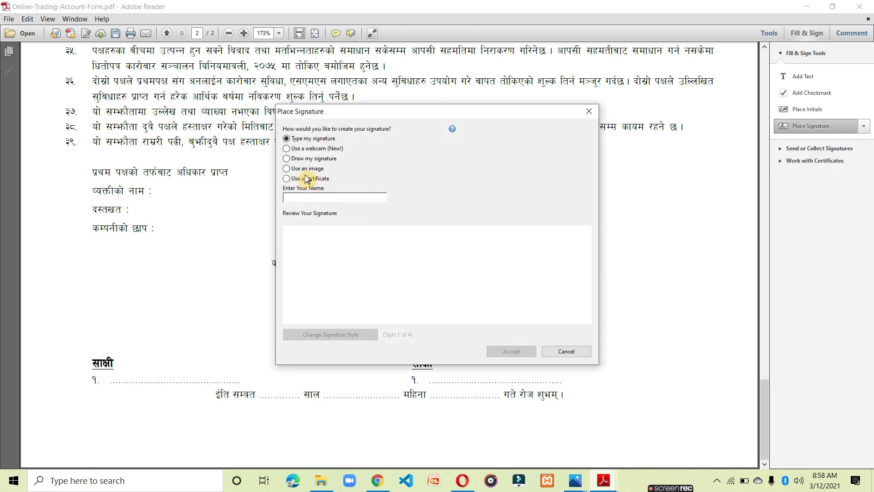
{"action": "left_click", "coordinate": [287, 168]}
{"action": "left_click", "coordinate": [525, 190]}
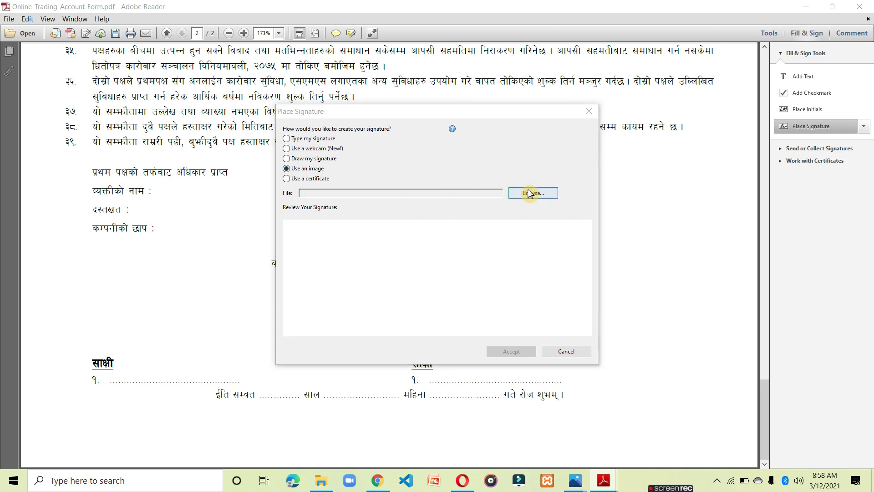
{"action": "left_click", "coordinate": [419, 302]}
{"action": "left_click", "coordinate": [619, 374]}
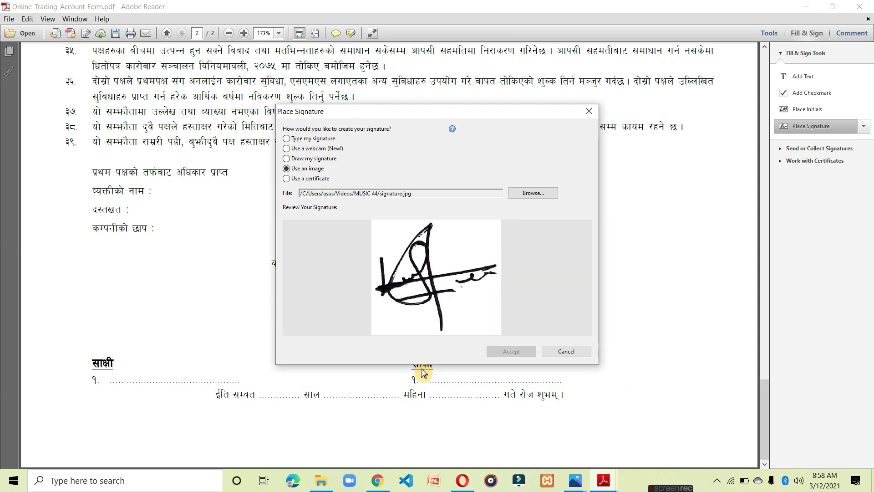
{"action": "left_click", "coordinate": [514, 351]}
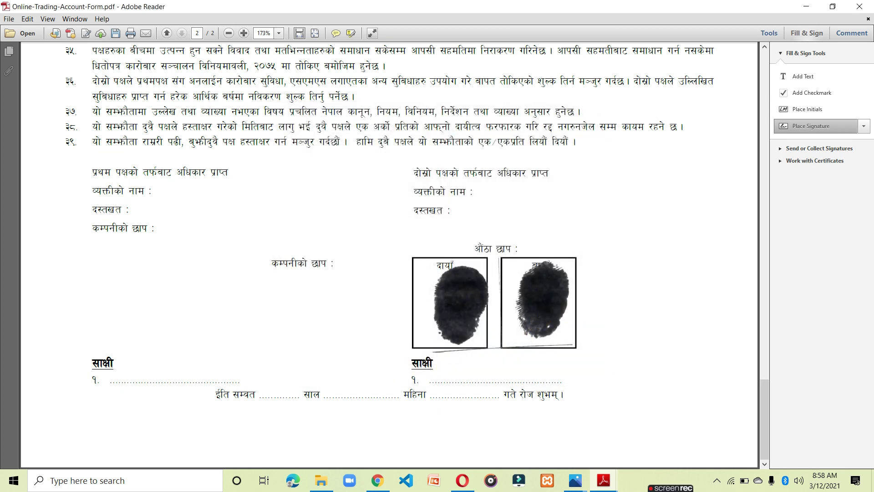
{"action": "left_click", "coordinate": [592, 229]}
{"action": "left_click", "coordinate": [625, 254]}
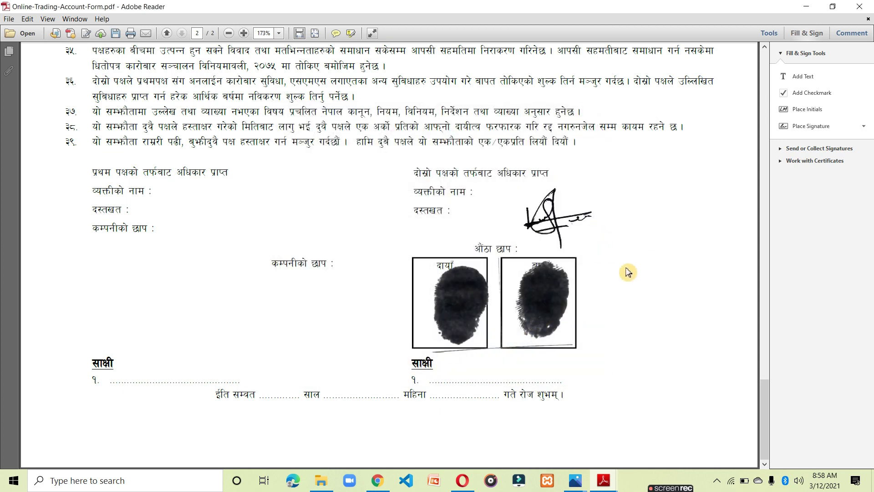
Save the form as Online-Trading-Account-Form-signed.pdf and minimise Adobe Reader.
{"action": "scroll", "coordinate": [627, 273], "scroll_direction": "up", "scroll_amount": 5}
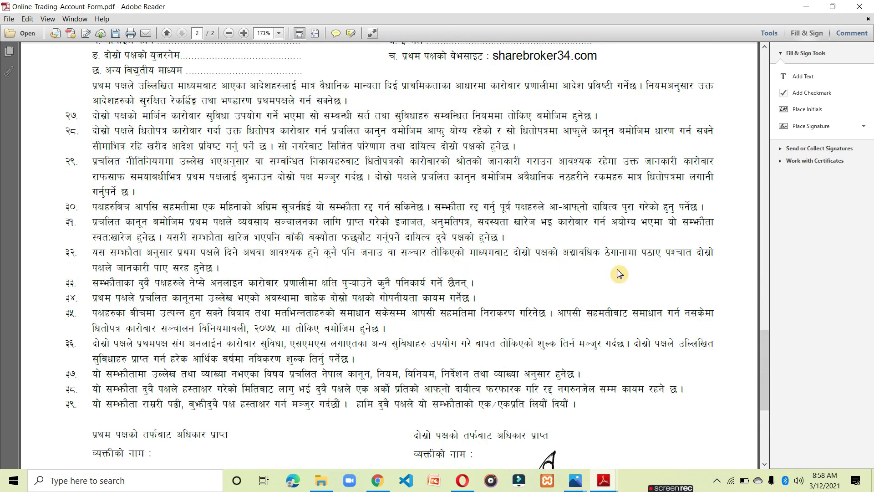
{"action": "key", "text": "ctrl+s"}
{"action": "key", "text": "Return"}
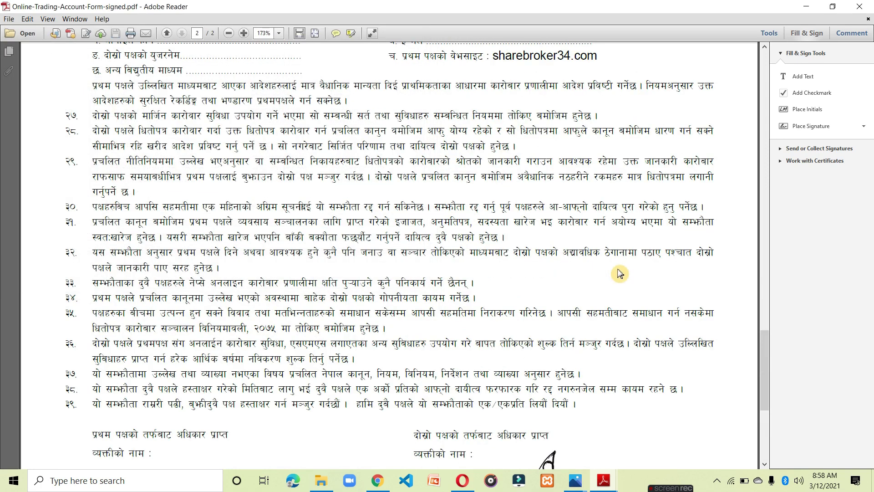
{"action": "scroll", "coordinate": [620, 273], "scroll_direction": "up", "scroll_amount": 15}
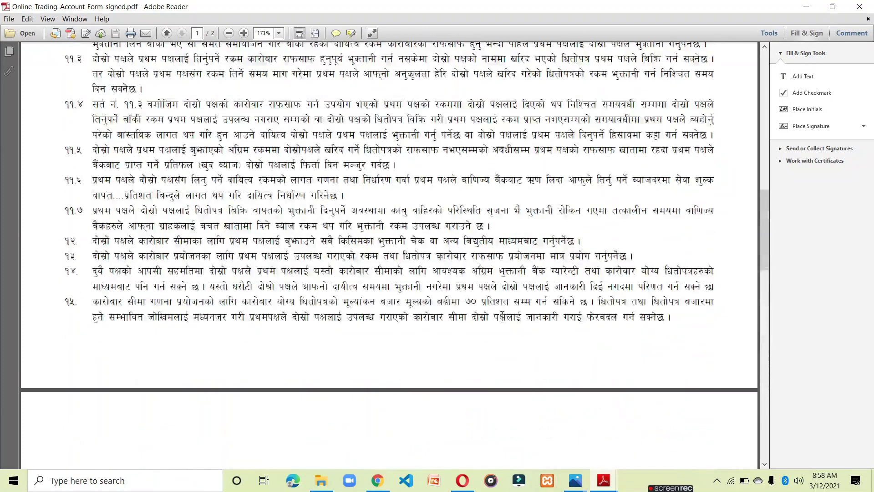
{"action": "scroll", "coordinate": [434, 330], "scroll_direction": "up", "scroll_amount": 12}
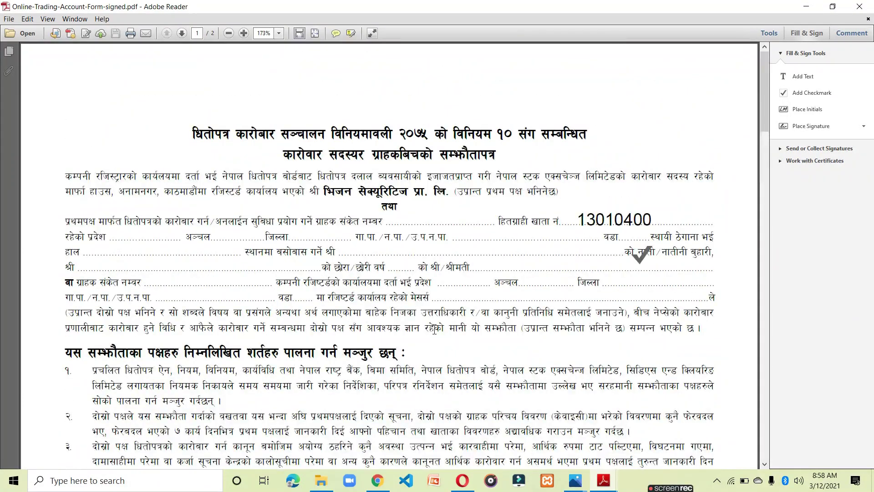
{"action": "left_click", "coordinate": [806, 7]}
Refresh the desktop and bring Opera back on the Smallpdf tab.
{"action": "right_click", "coordinate": [598, 209]}
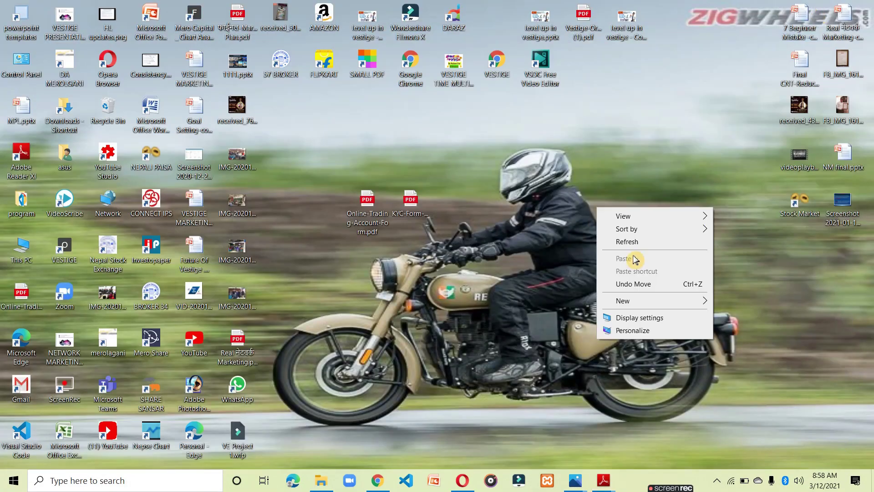
{"action": "left_click", "coordinate": [636, 245]}
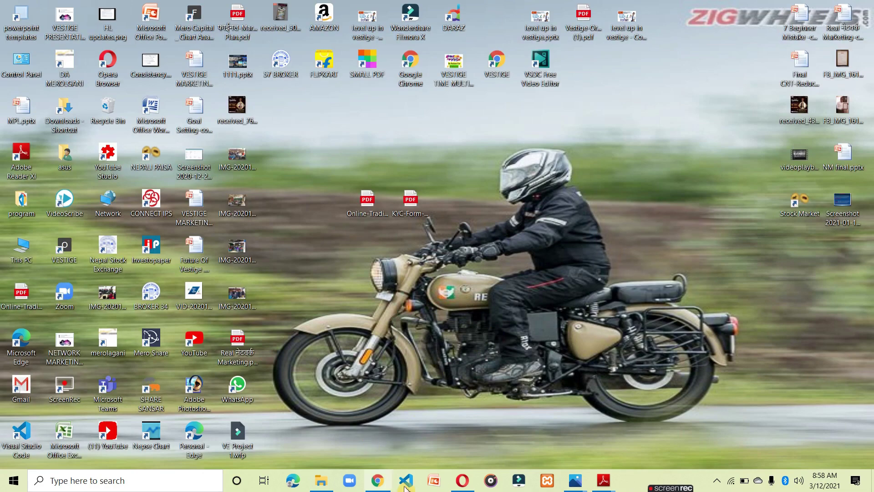
{"action": "left_click", "coordinate": [471, 487]}
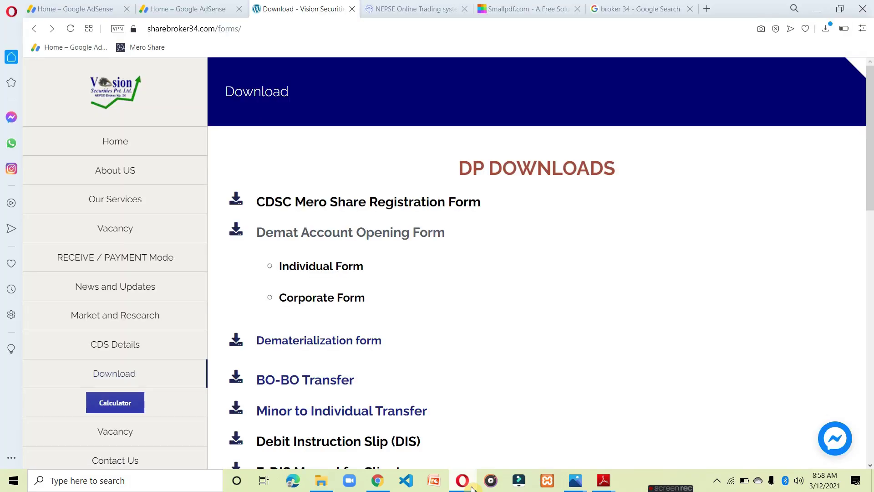
{"action": "left_click", "coordinate": [529, 10]}
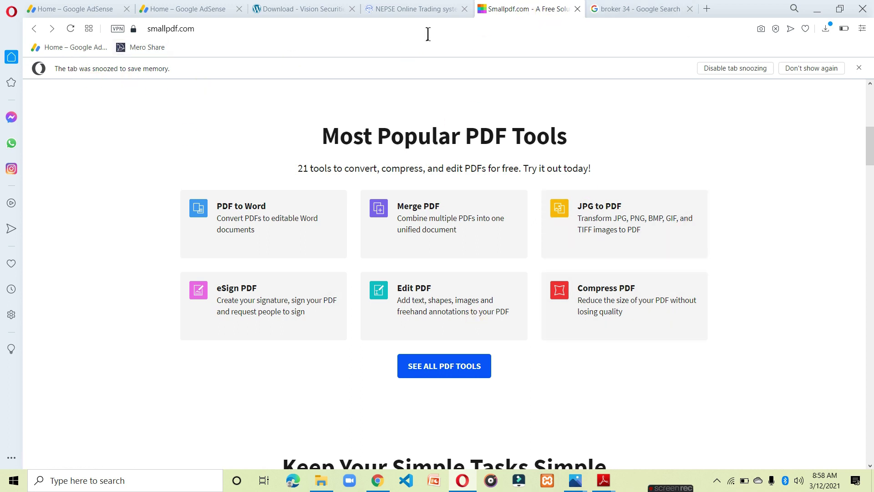
Open Smallpdf's Edit PDF tool.
{"action": "left_click_drag", "start_coordinate": [200, 31], "coordinate": [154, 22]}
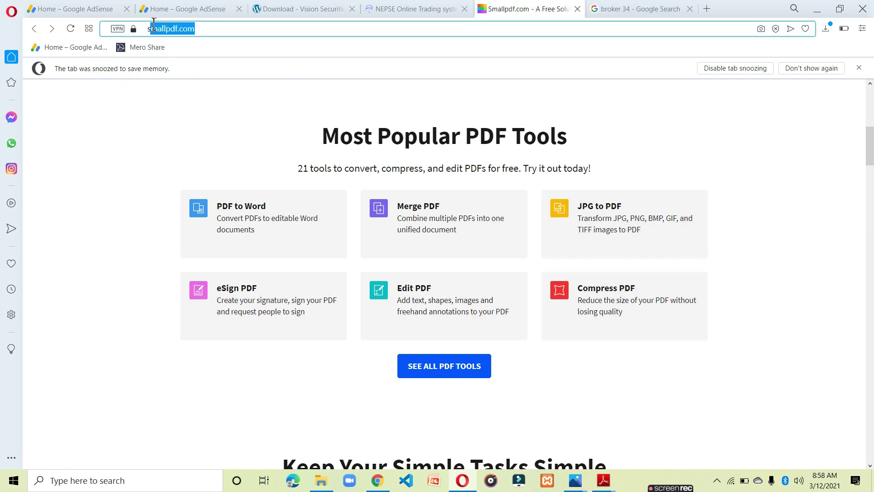
{"action": "left_click", "coordinate": [135, 104]}
{"action": "scroll", "coordinate": [437, 272], "scroll_direction": "down", "scroll_amount": 2}
{"action": "scroll", "coordinate": [415, 240], "scroll_direction": "up", "scroll_amount": 1}
{"action": "left_click", "coordinate": [424, 241]}
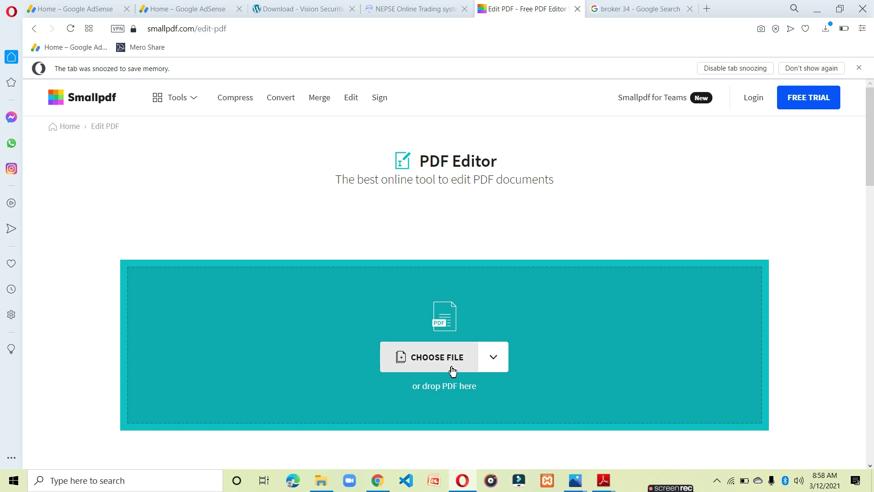
Choose KYC-Form-Individual-signed.pdf from MUSIC 44 in the file picker and return to page 1.
{"action": "left_click", "coordinate": [453, 371]}
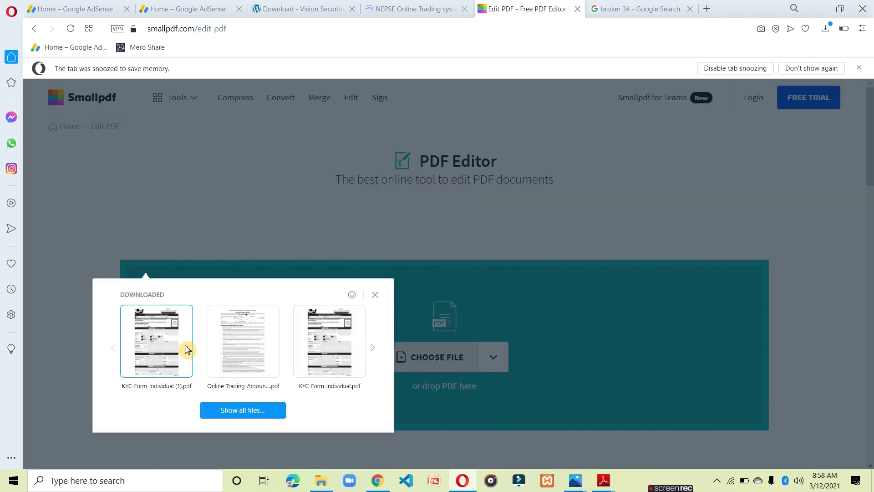
{"action": "left_click", "coordinate": [262, 412]}
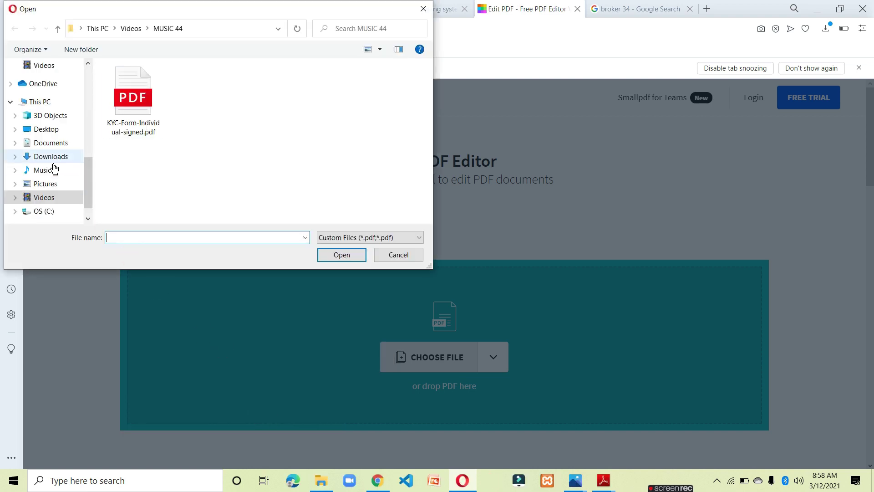
{"action": "left_click", "coordinate": [133, 98]}
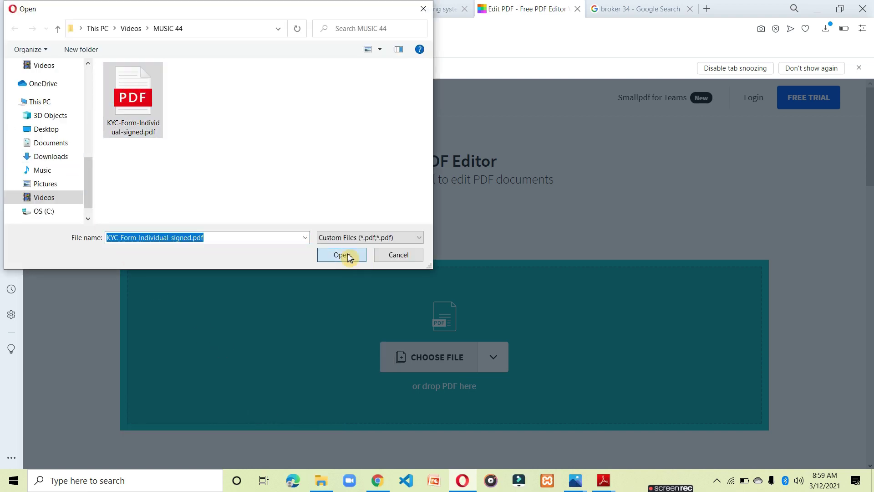
{"action": "left_click", "coordinate": [347, 256]}
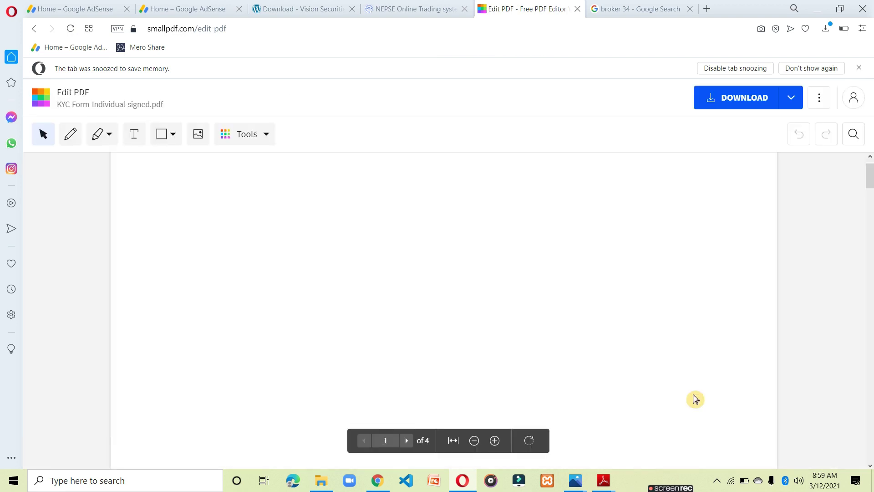
{"action": "scroll", "coordinate": [311, 314], "scroll_direction": "down", "scroll_amount": 20}
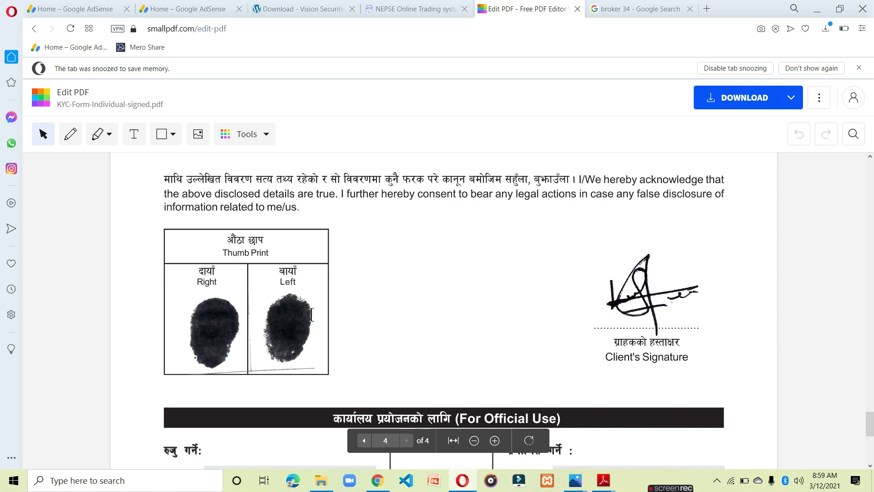
{"action": "scroll", "coordinate": [288, 319], "scroll_direction": "up", "scroll_amount": 10}
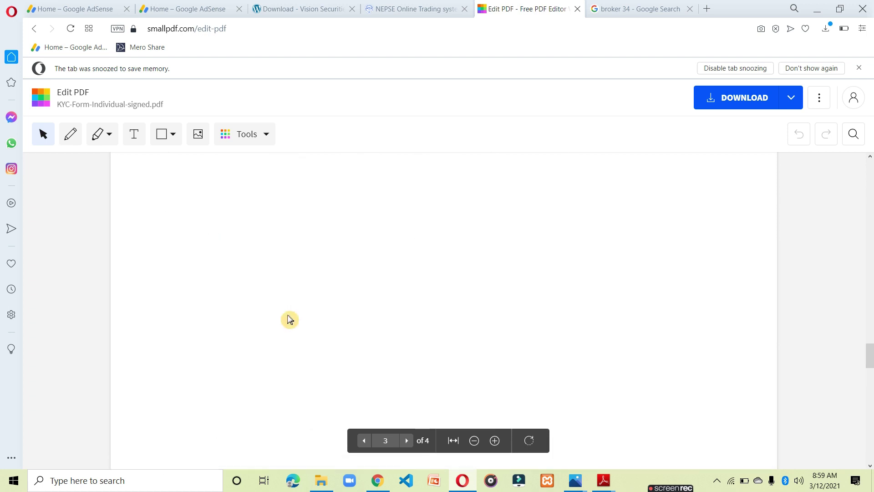
{"action": "left_click_drag", "start_coordinate": [868, 318], "coordinate": [868, 171]}
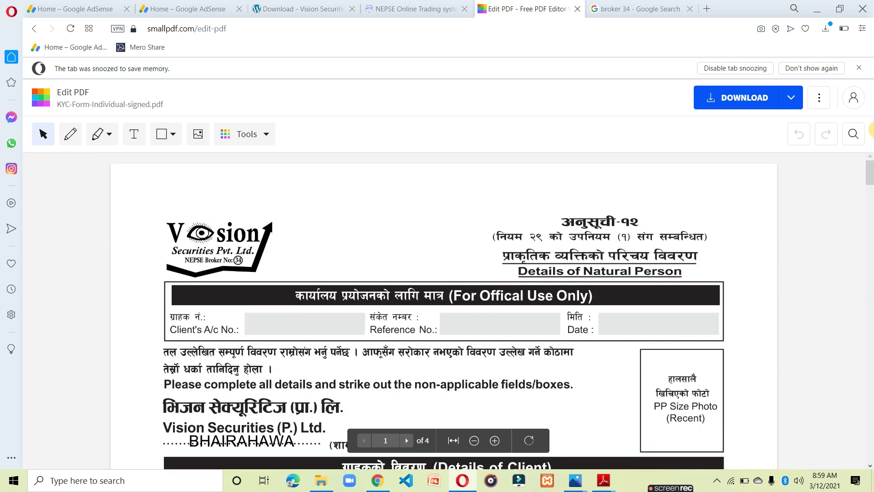
Insert photo.png on page 1 and resize and position it inside the PP Size Photo box.
{"action": "left_click", "coordinate": [202, 137]}
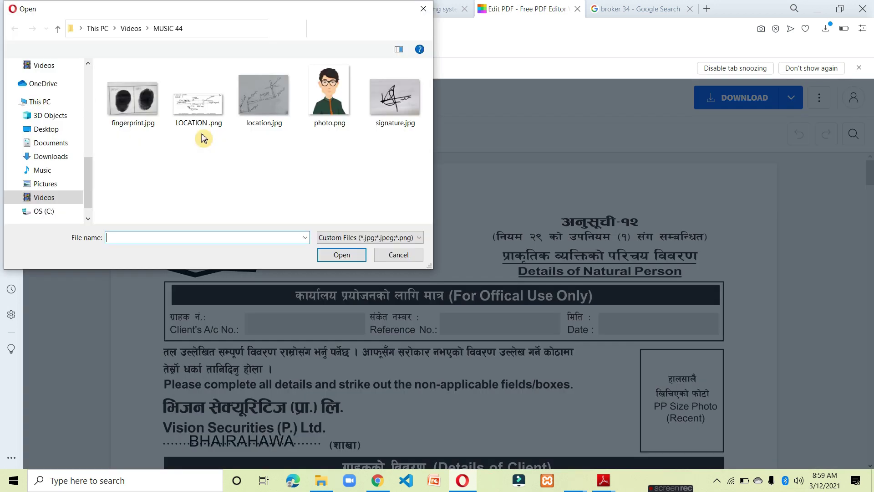
{"action": "left_click", "coordinate": [329, 96]}
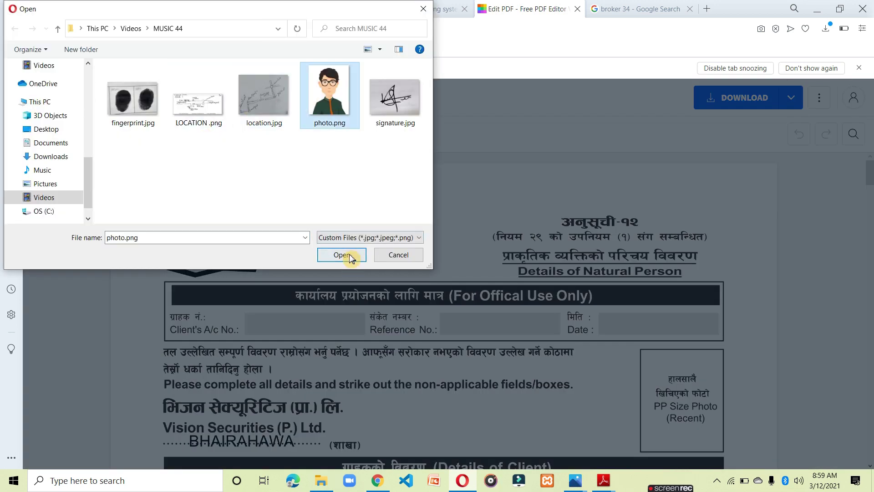
{"action": "left_click", "coordinate": [342, 255]}
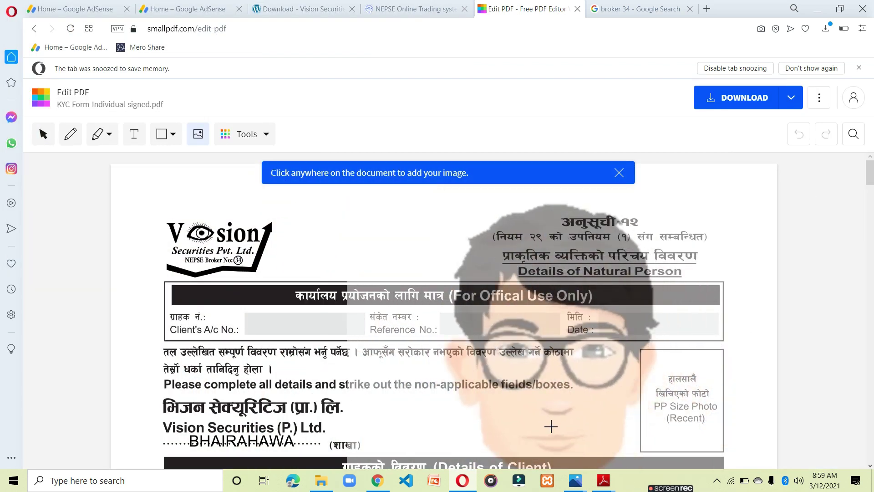
{"action": "left_click", "coordinate": [533, 406]}
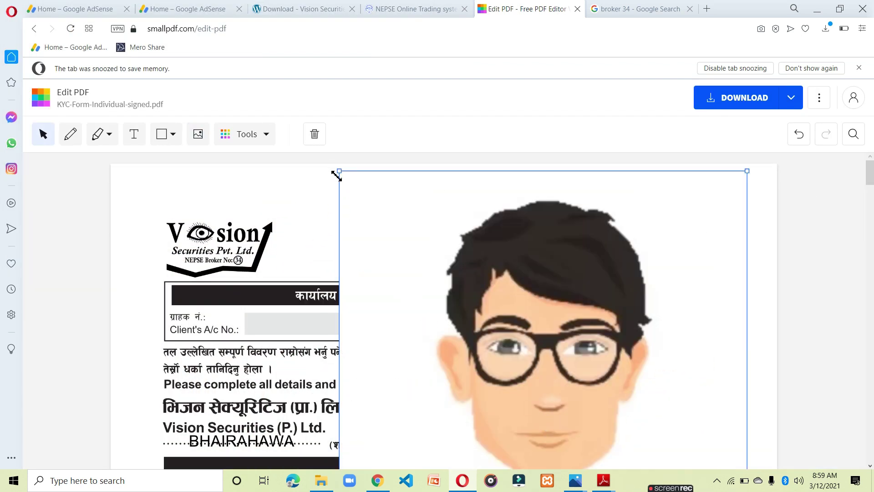
{"action": "left_click_drag", "start_coordinate": [340, 173], "coordinate": [646, 338]}
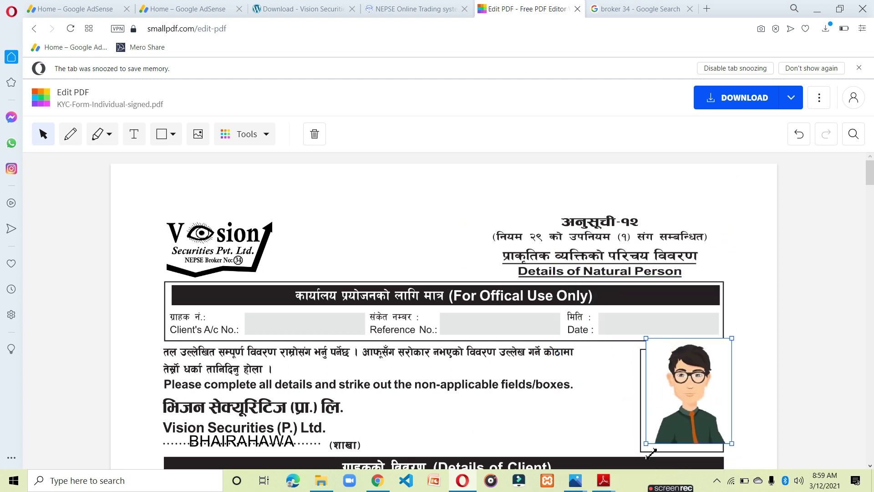
{"action": "left_click_drag", "start_coordinate": [647, 445], "coordinate": [625, 453]}
{"action": "left_click_drag", "start_coordinate": [666, 414], "coordinate": [659, 422]}
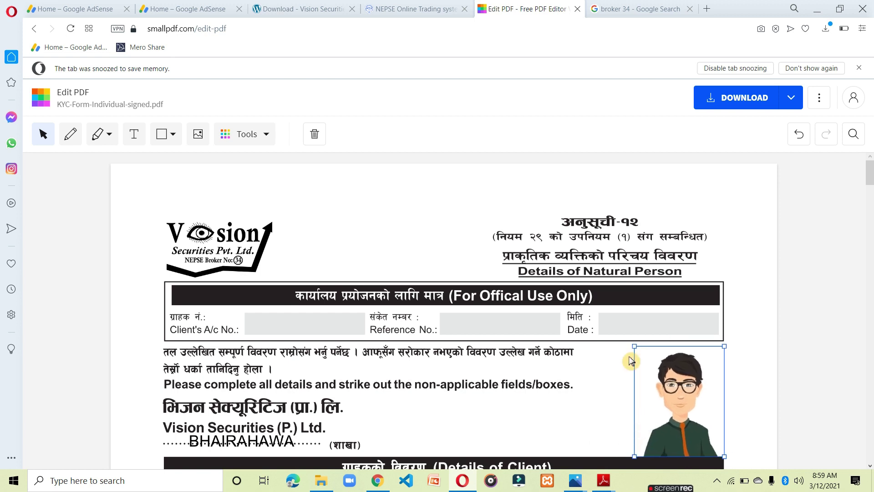
{"action": "left_click_drag", "start_coordinate": [637, 351], "coordinate": [632, 349]}
{"action": "left_click", "coordinate": [745, 348]}
{"action": "scroll", "coordinate": [591, 361], "scroll_direction": "down", "scroll_amount": 5}
{"action": "scroll", "coordinate": [599, 357], "scroll_direction": "up", "scroll_amount": 3}
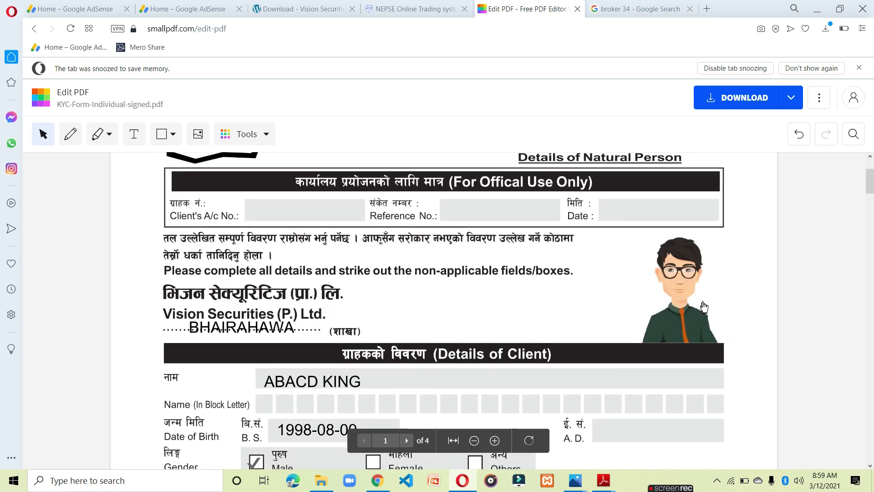
Review the edited KYC form with its photo and download it as KYC-Form-Individual-signed.pdf.
{"action": "scroll", "coordinate": [274, 335], "scroll_direction": "down", "scroll_amount": 20}
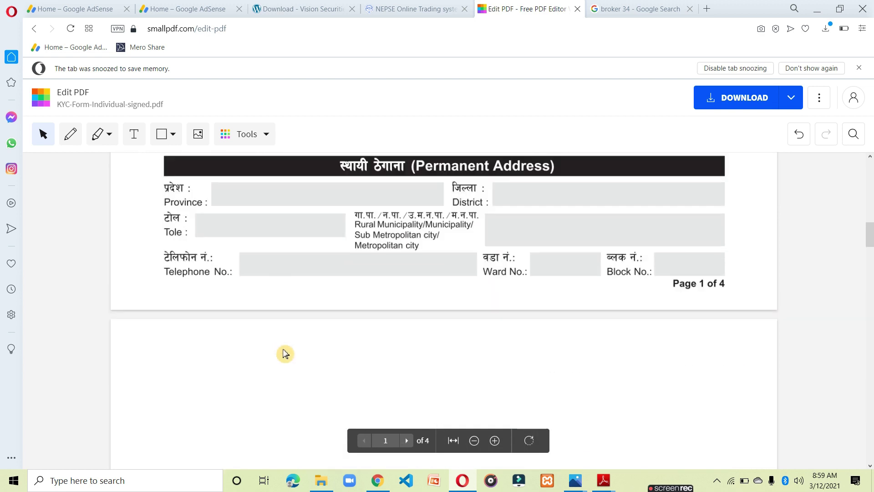
{"action": "scroll", "coordinate": [392, 391], "scroll_direction": "down", "scroll_amount": 10}
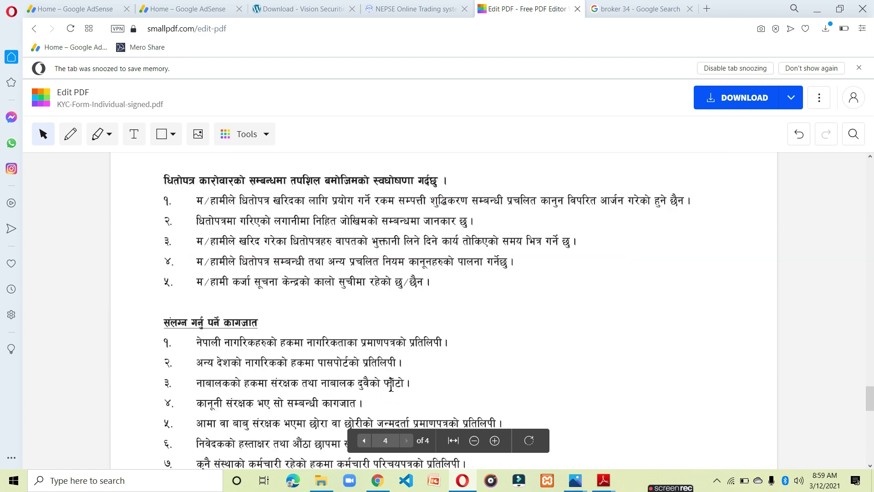
{"action": "scroll", "coordinate": [433, 344], "scroll_direction": "up", "scroll_amount": 5}
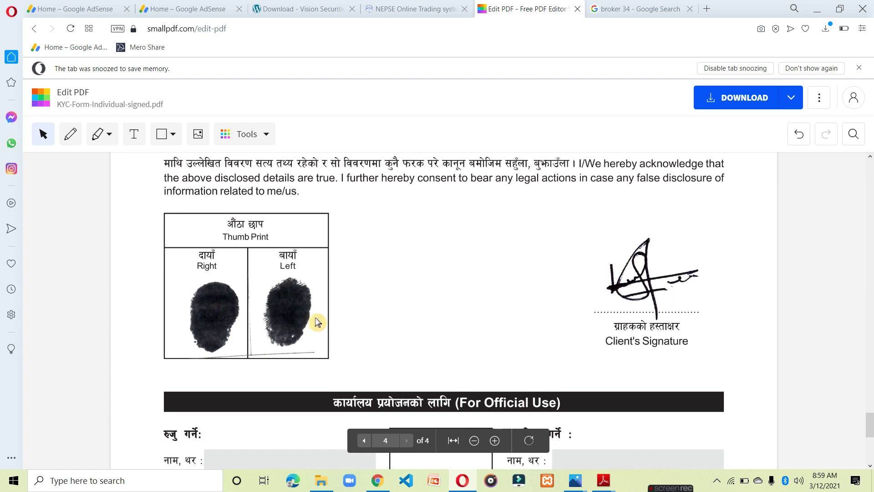
{"action": "scroll", "coordinate": [382, 374], "scroll_direction": "down", "scroll_amount": 2}
{"action": "scroll", "coordinate": [382, 373], "scroll_direction": "up", "scroll_amount": 10}
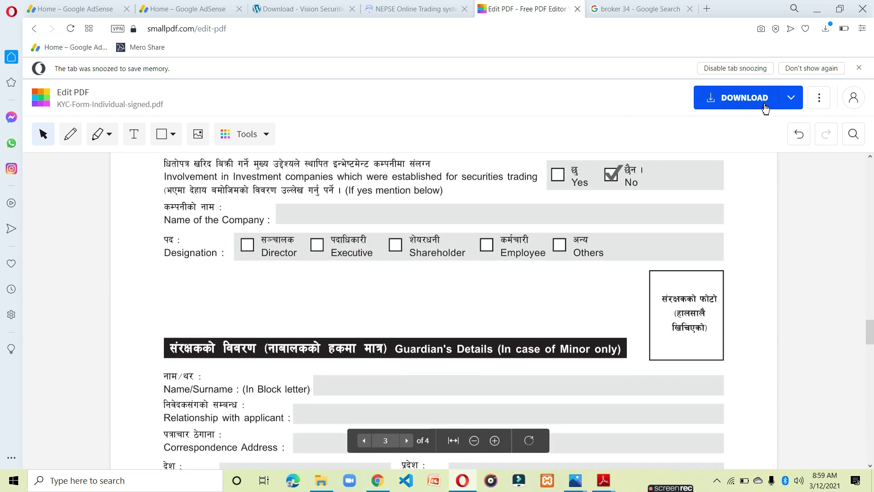
{"action": "left_click", "coordinate": [763, 107]}
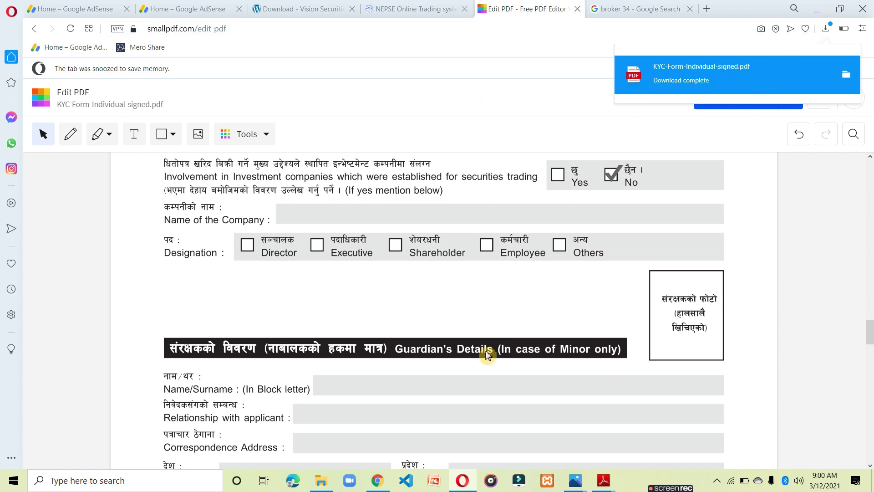
{"action": "scroll", "coordinate": [446, 169], "scroll_direction": "up", "scroll_amount": 10}
{"action": "scroll", "coordinate": [447, 169], "scroll_direction": "up", "scroll_amount": 15}
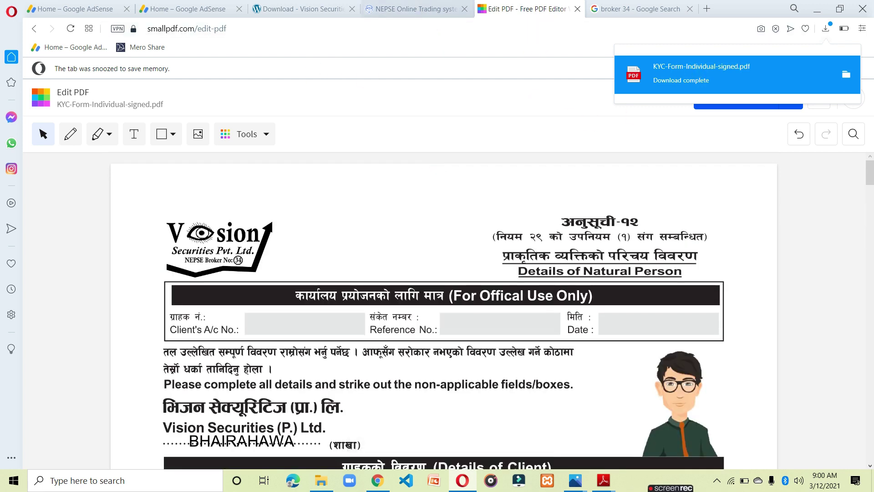
Return from the registration tab to the broker 34 TMS login page.
{"action": "left_click", "coordinate": [449, 11]}
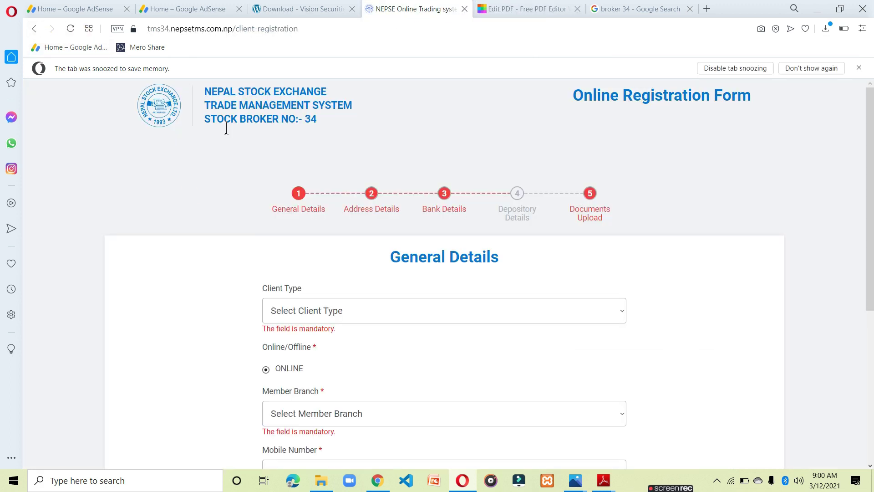
{"action": "left_click", "coordinate": [34, 29]}
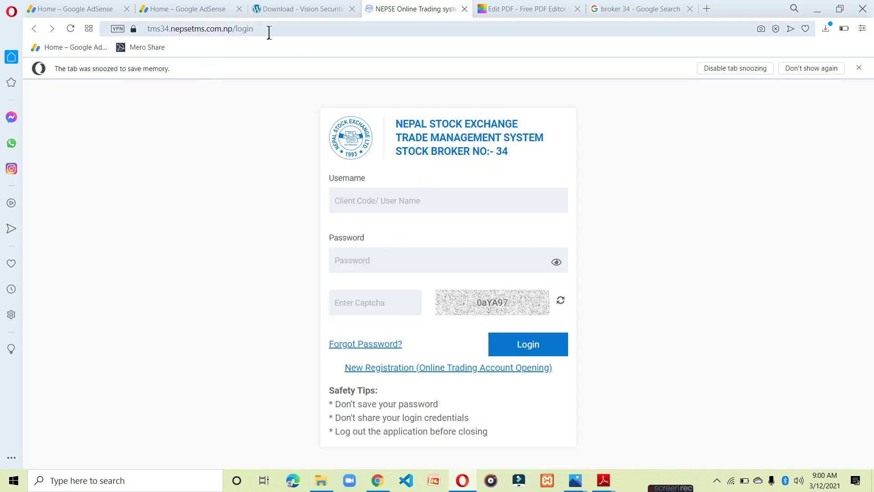
{"action": "left_click_drag", "start_coordinate": [269, 33], "coordinate": [146, 33]}
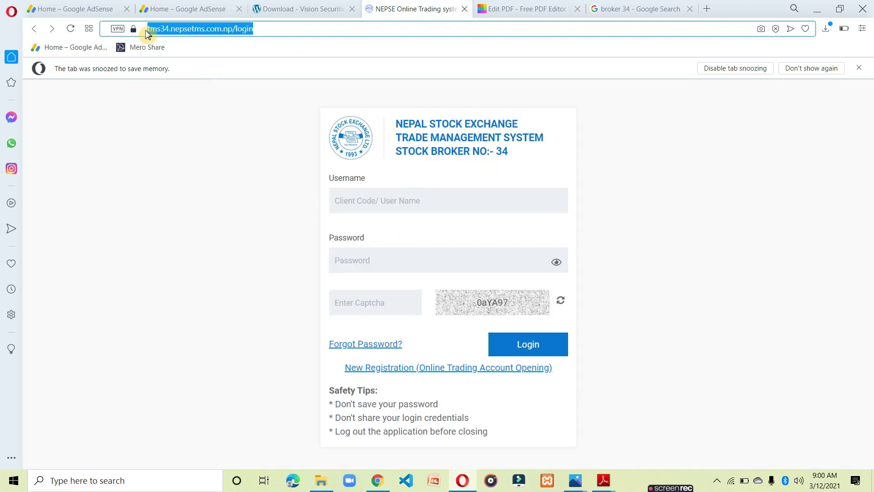
{"action": "left_click", "coordinate": [185, 113]}
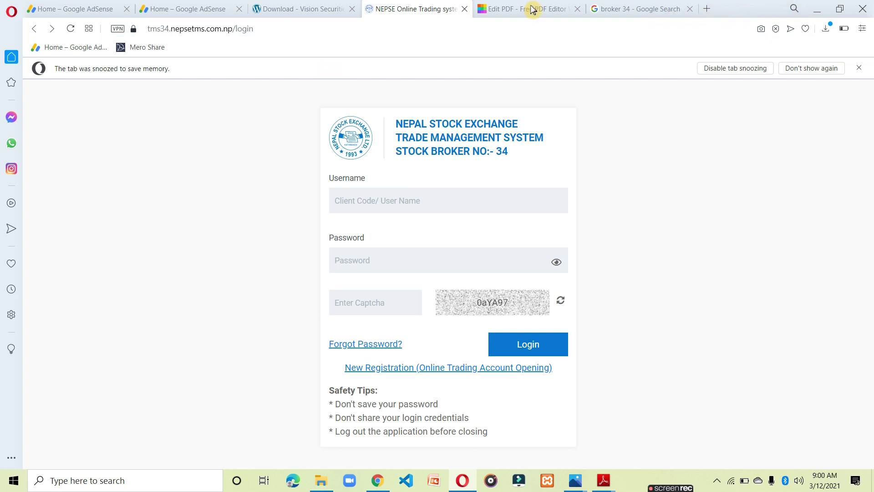
In a new tab, search Google for TMS34 and start a new online trading account registration.
{"action": "key", "text": "ctrl+t"}
{"action": "type", "text": "TMS"}
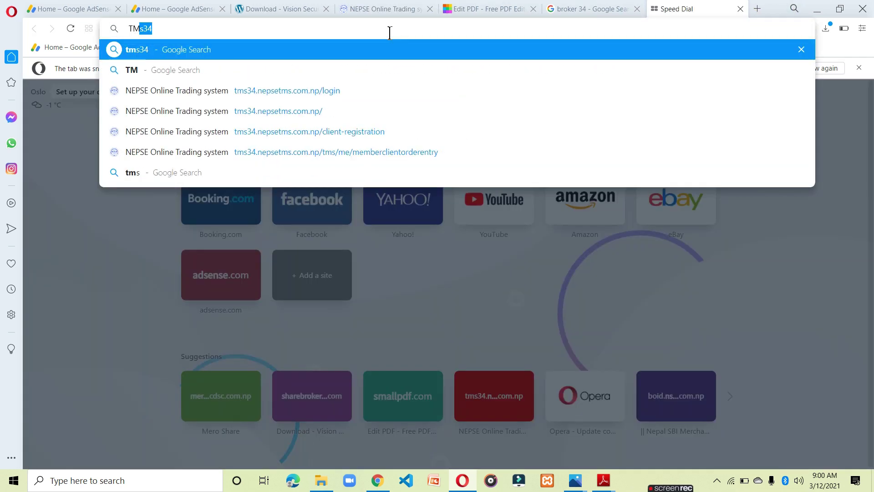
{"action": "type", "text": "34"}
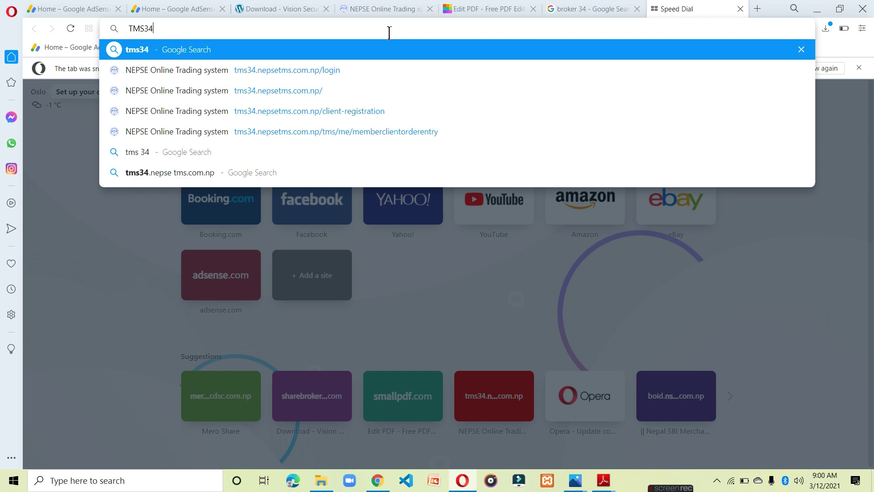
{"action": "key", "text": "Return"}
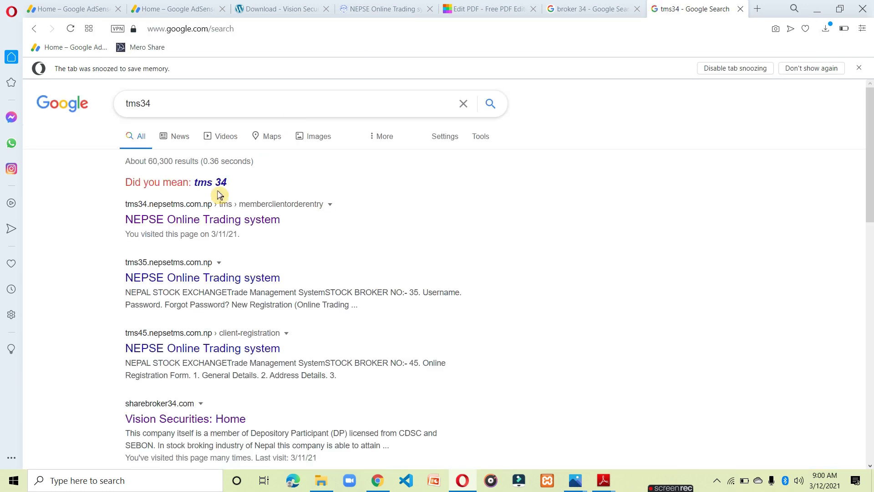
{"action": "left_click", "coordinate": [182, 226]}
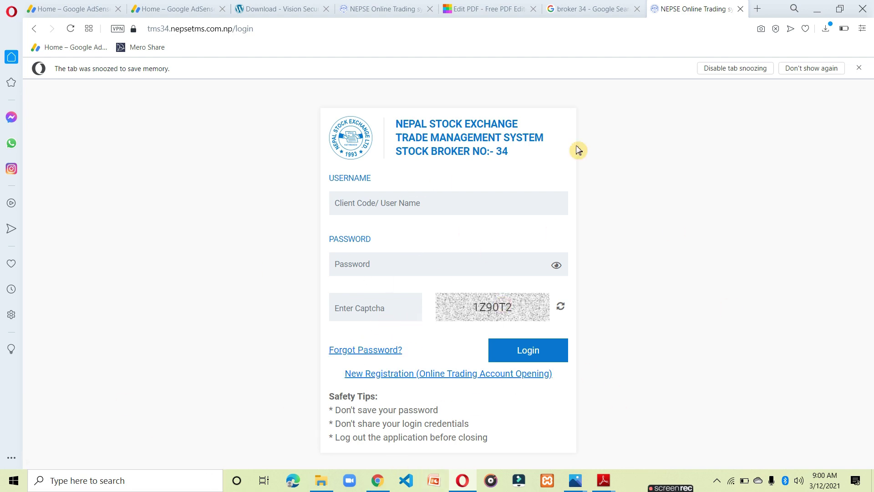
{"action": "left_click", "coordinate": [416, 378]}
Set Client Type to Individual and Member Branch to Bhairahawa.
{"action": "left_click", "coordinate": [410, 318]}
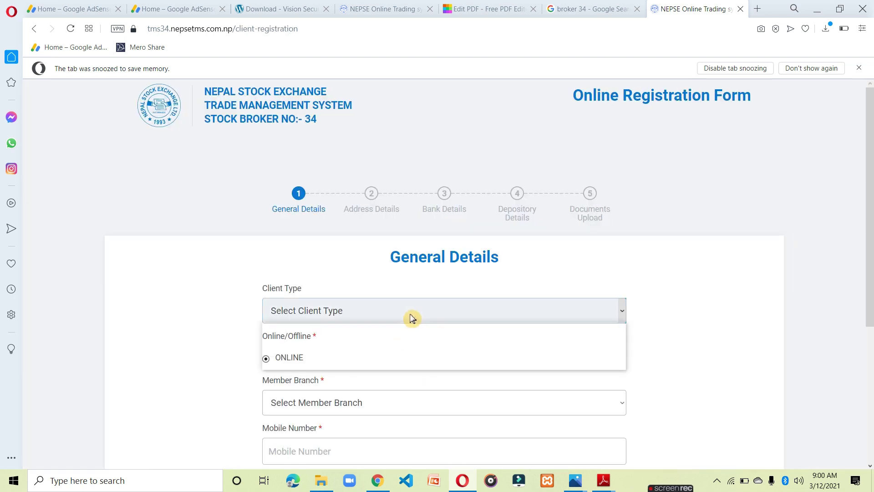
{"action": "left_click", "coordinate": [280, 358]}
{"action": "scroll", "coordinate": [303, 363], "scroll_direction": "down", "scroll_amount": 3}
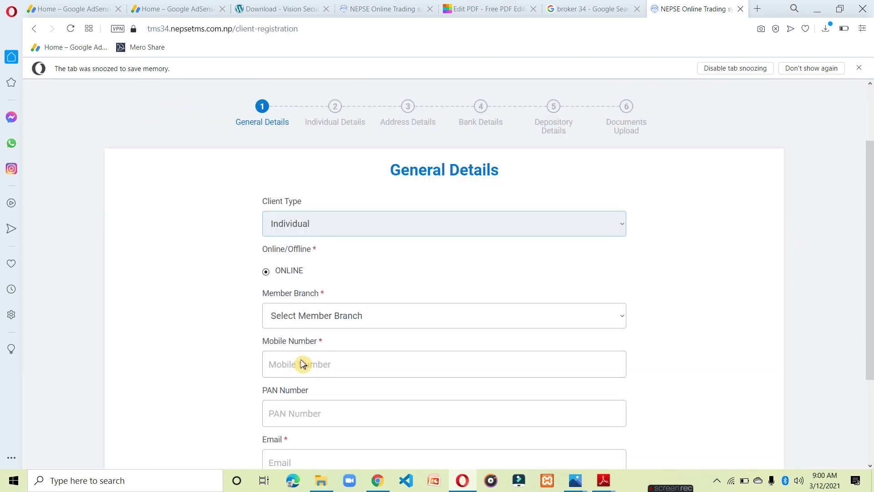
{"action": "left_click", "coordinate": [344, 290]}
{"action": "left_click", "coordinate": [328, 331]}
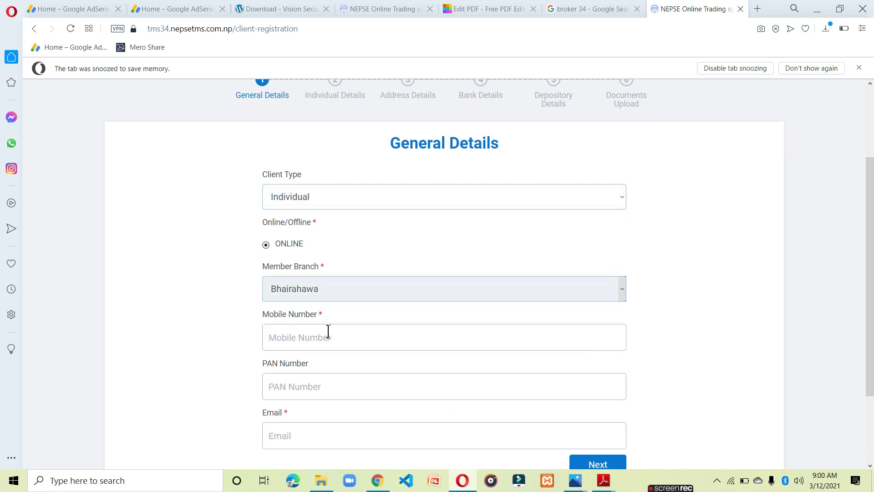
Enter the client's mobile number and trim its extra digits.
{"action": "left_click", "coordinate": [328, 335]}
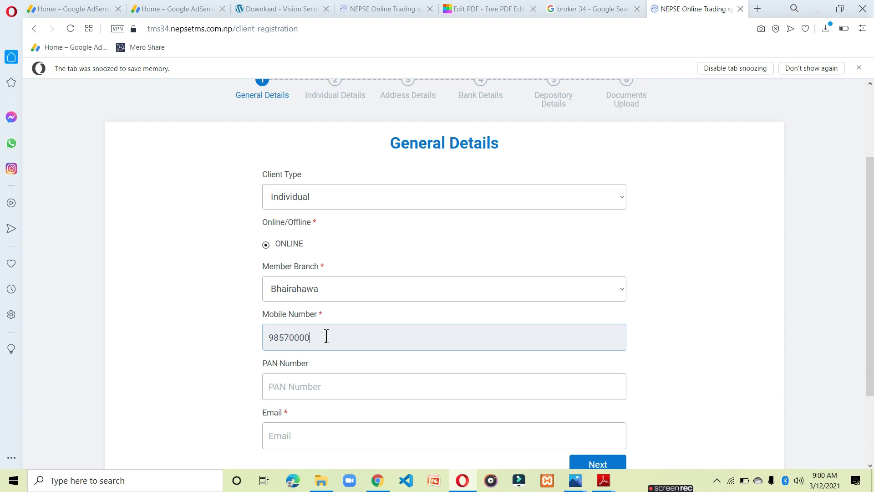
{"action": "left_click", "coordinate": [323, 436]}
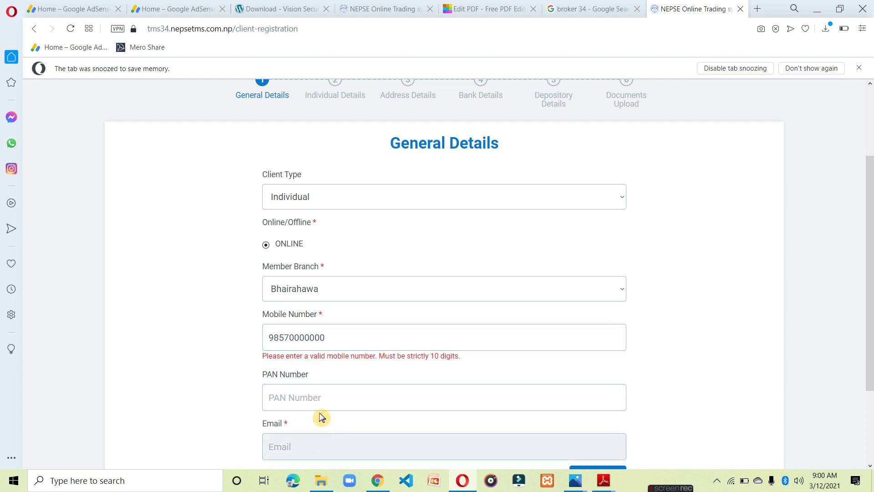
{"action": "left_click", "coordinate": [380, 340]}
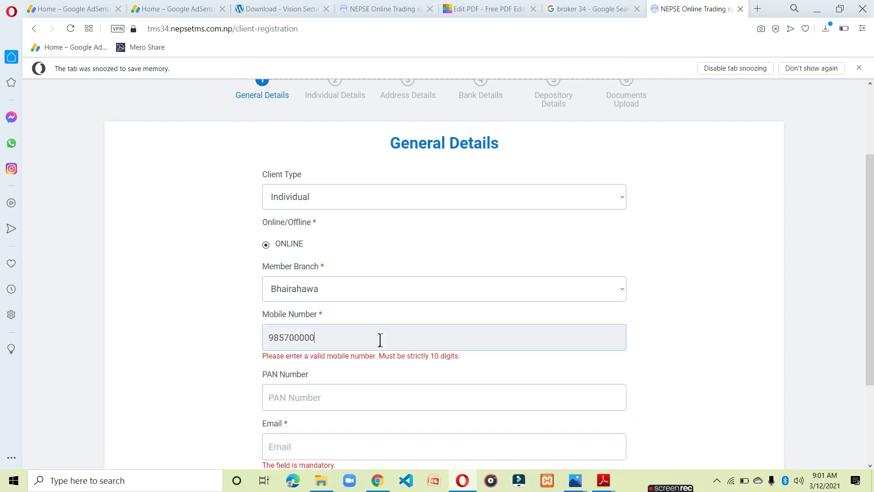
{"action": "key", "text": "BackSpace"}
{"action": "key", "text": "BackSpace"}
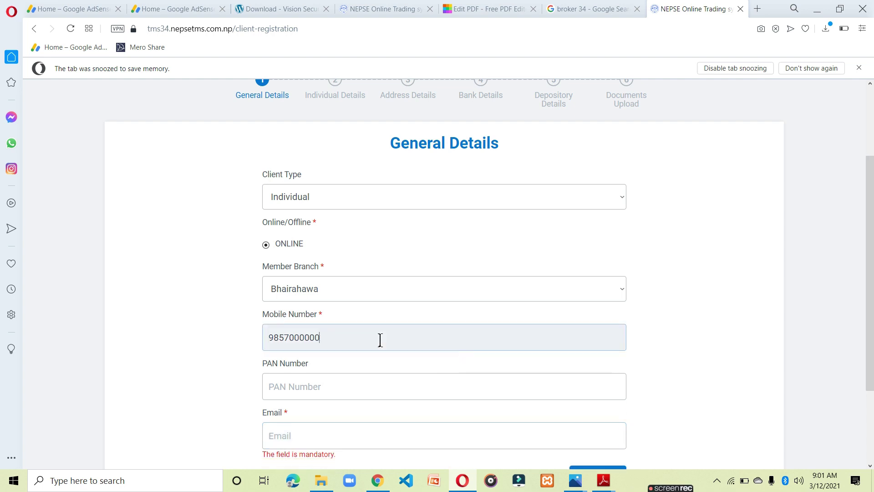
{"action": "left_click", "coordinate": [161, 360]}
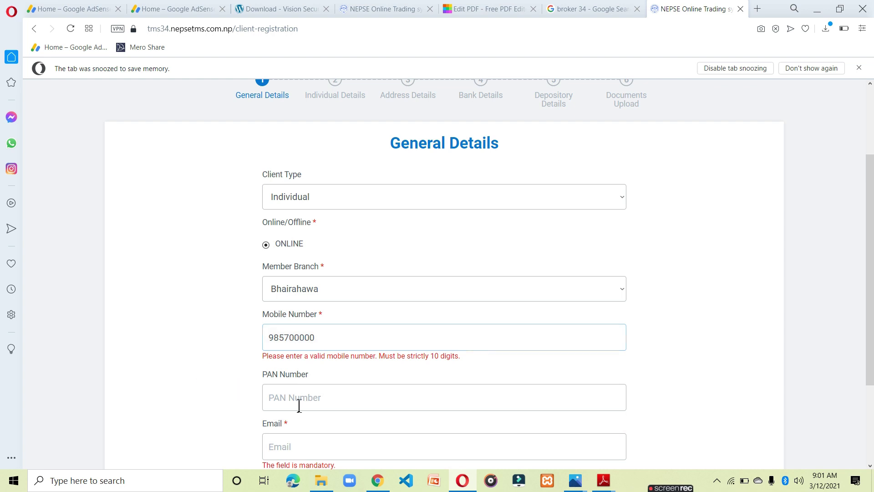
{"action": "left_click", "coordinate": [303, 404]}
Fill in the client's e-mail address and move on to Individual Details.
{"action": "left_click", "coordinate": [290, 445]}
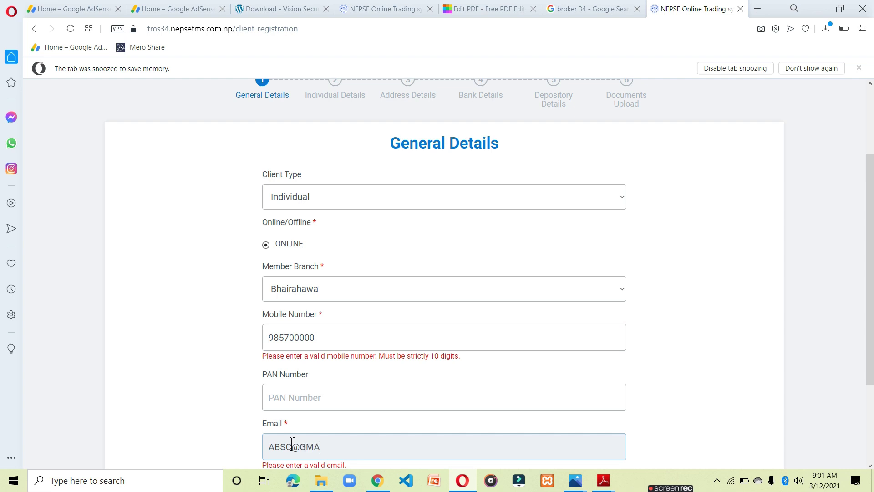
{"action": "scroll", "coordinate": [335, 448], "scroll_direction": "down", "scroll_amount": 3}
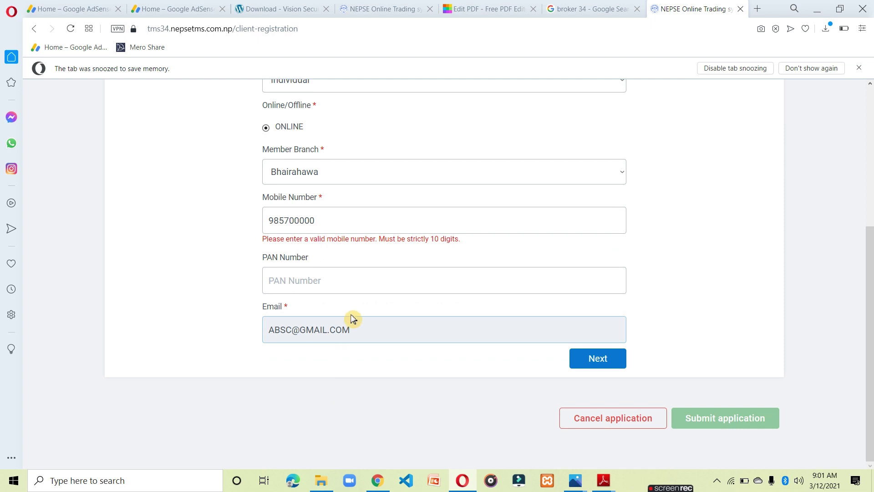
{"action": "left_click", "coordinate": [592, 356]}
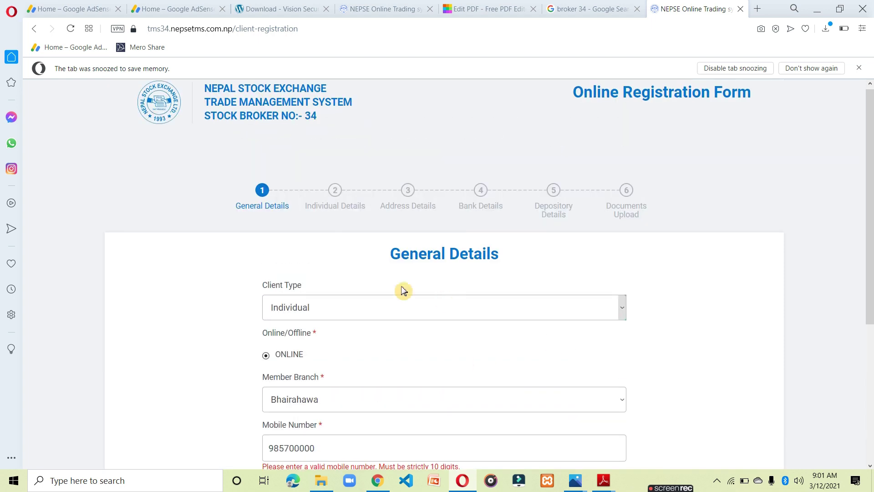
{"action": "left_click", "coordinate": [337, 196]}
Go through the name, date of birth, gender and parents' and grandfather's name fields.
{"action": "left_click", "coordinate": [343, 320]}
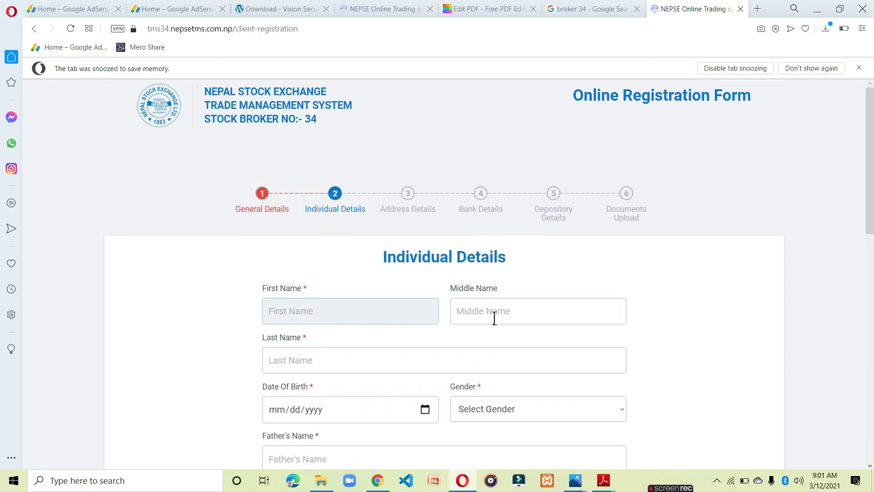
{"action": "left_click", "coordinate": [495, 318]}
{"action": "left_click", "coordinate": [370, 360]}
{"action": "scroll", "coordinate": [392, 391], "scroll_direction": "down", "scroll_amount": 1}
{"action": "left_click", "coordinate": [418, 372]}
{"action": "left_click", "coordinate": [490, 377]}
{"action": "scroll", "coordinate": [431, 349], "scroll_direction": "down", "scroll_amount": 3}
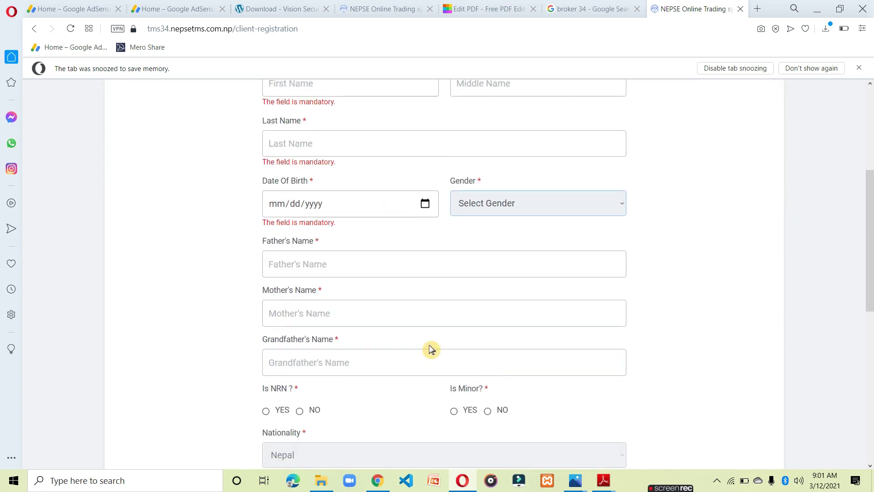
{"action": "left_click", "coordinate": [358, 263]}
{"action": "left_click", "coordinate": [351, 319]}
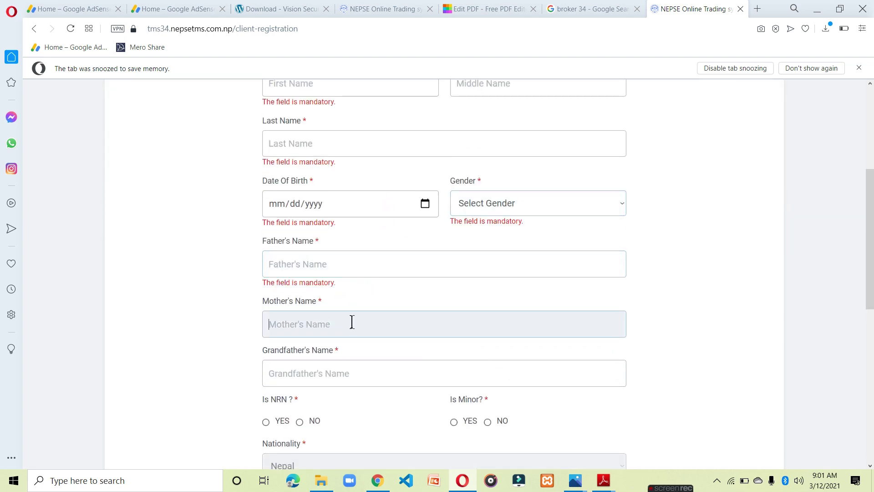
{"action": "left_click", "coordinate": [348, 372]}
{"action": "scroll", "coordinate": [348, 375], "scroll_direction": "down", "scroll_amount": 2}
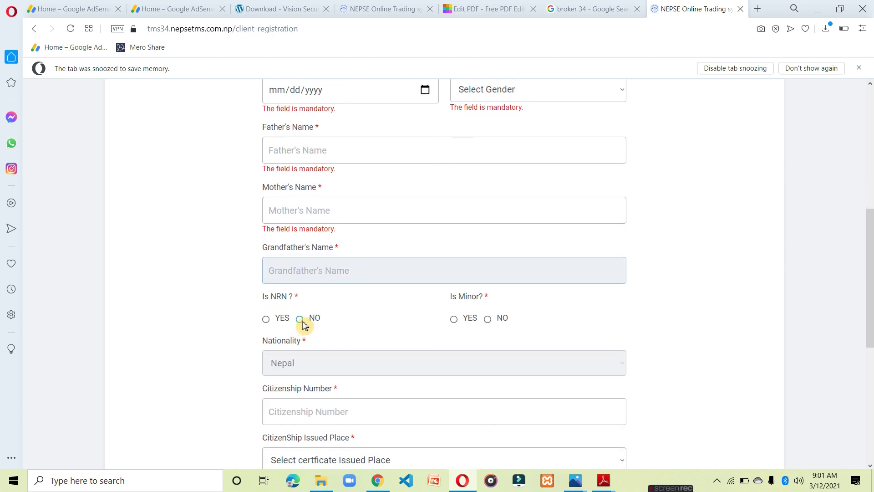
Answer No to both Is Minor? and Is NRN?
{"action": "left_click", "coordinate": [303, 325]}
{"action": "left_click", "coordinate": [488, 330]}
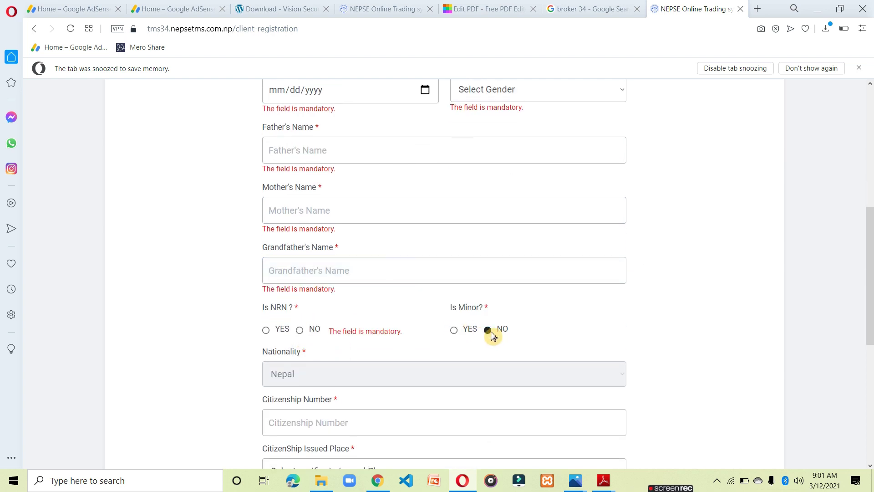
{"action": "left_click", "coordinate": [304, 335]}
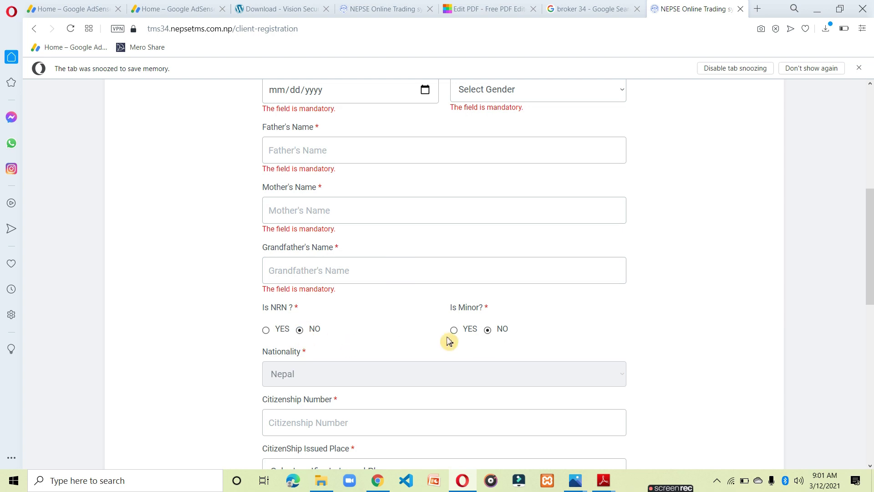
{"action": "scroll", "coordinate": [365, 350], "scroll_direction": "down", "scroll_amount": 3}
{"action": "left_click", "coordinate": [361, 312]}
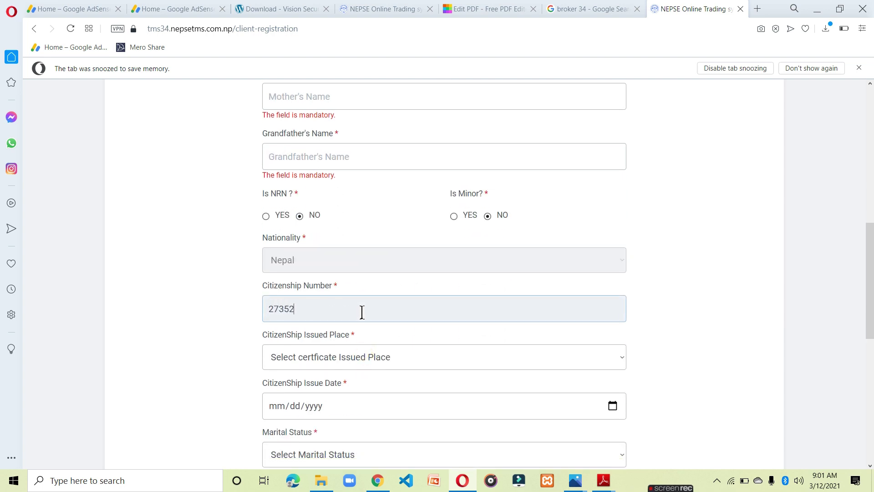
{"action": "left_click", "coordinate": [313, 358]}
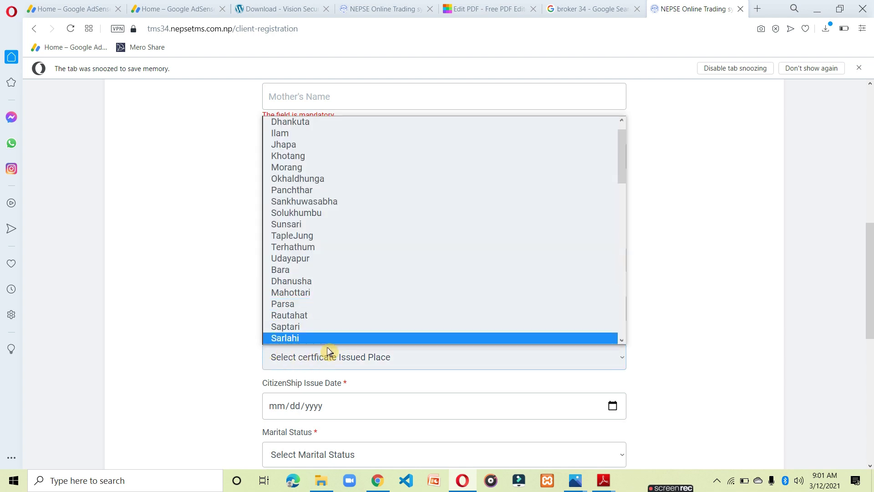
{"action": "scroll", "coordinate": [348, 298], "scroll_direction": "down", "scroll_amount": 10}
{"action": "left_click", "coordinate": [325, 269]}
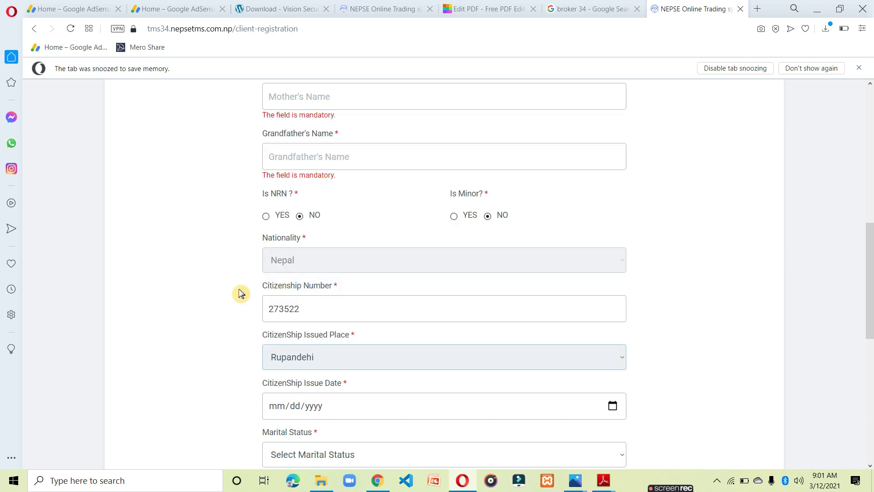
{"action": "scroll", "coordinate": [255, 296], "scroll_direction": "down", "scroll_amount": 4}
{"action": "left_click", "coordinate": [337, 246]}
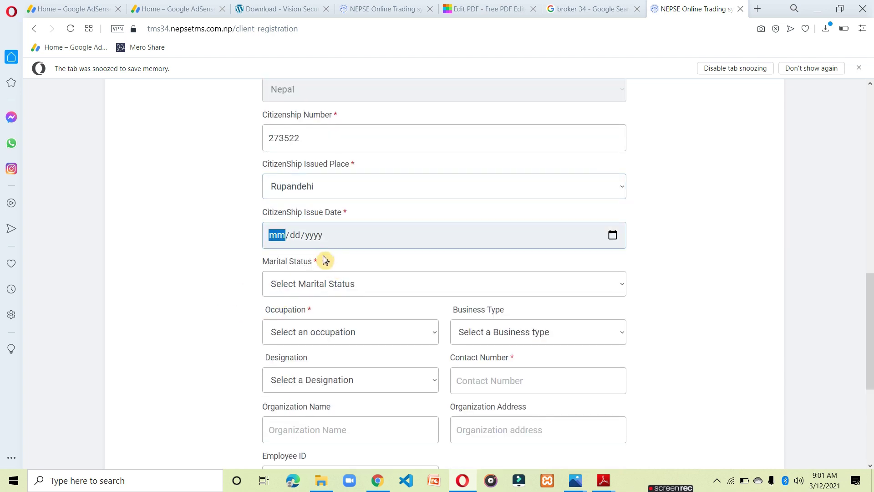
{"action": "left_click", "coordinate": [620, 240]}
{"action": "left_click", "coordinate": [700, 272]}
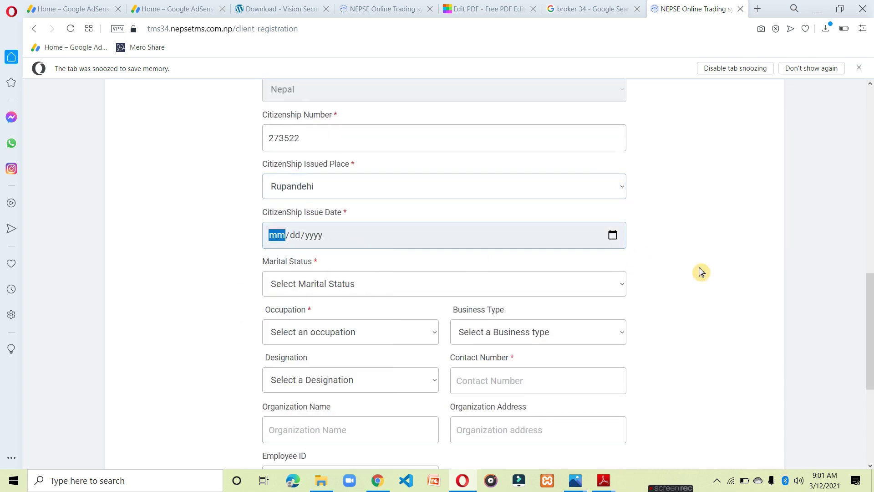
{"action": "left_click", "coordinate": [701, 271]}
Set marital status to Married and focus the Spouse Name field.
{"action": "left_click", "coordinate": [341, 296]}
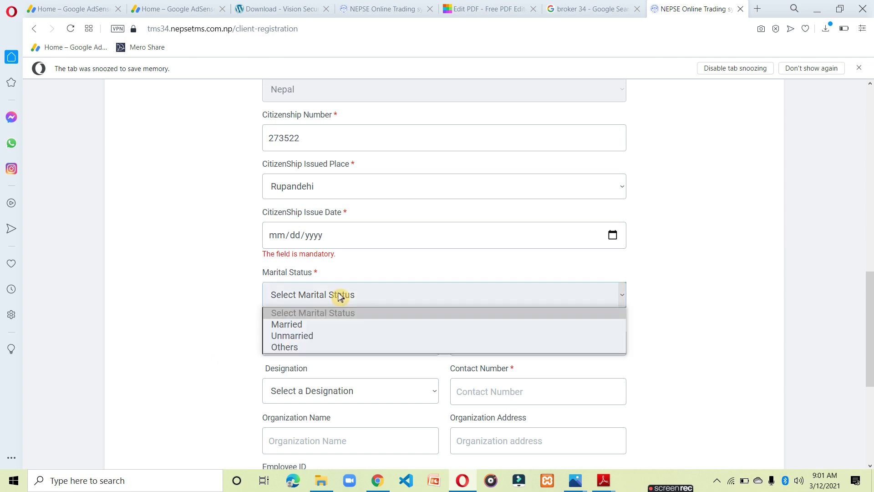
{"action": "left_click", "coordinate": [313, 327]}
{"action": "scroll", "coordinate": [319, 319], "scroll_direction": "down", "scroll_amount": 1}
{"action": "left_click", "coordinate": [333, 291]}
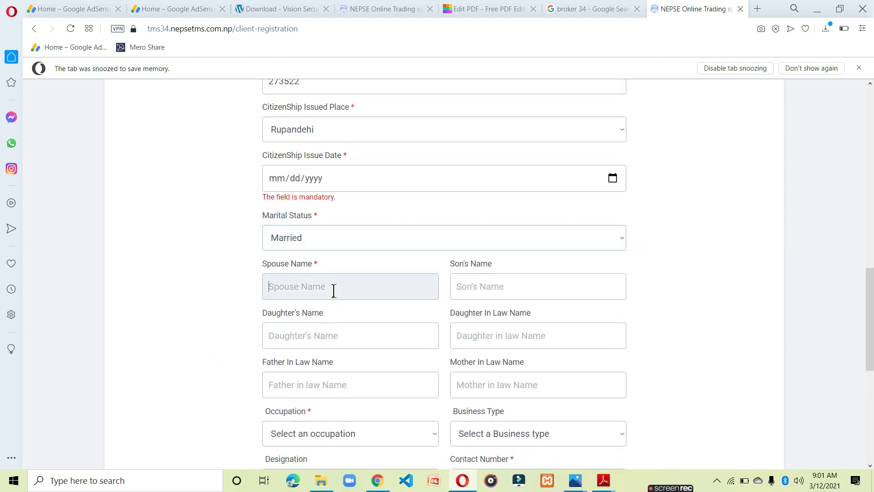
{"action": "scroll", "coordinate": [332, 296], "scroll_direction": "down", "scroll_amount": 3}
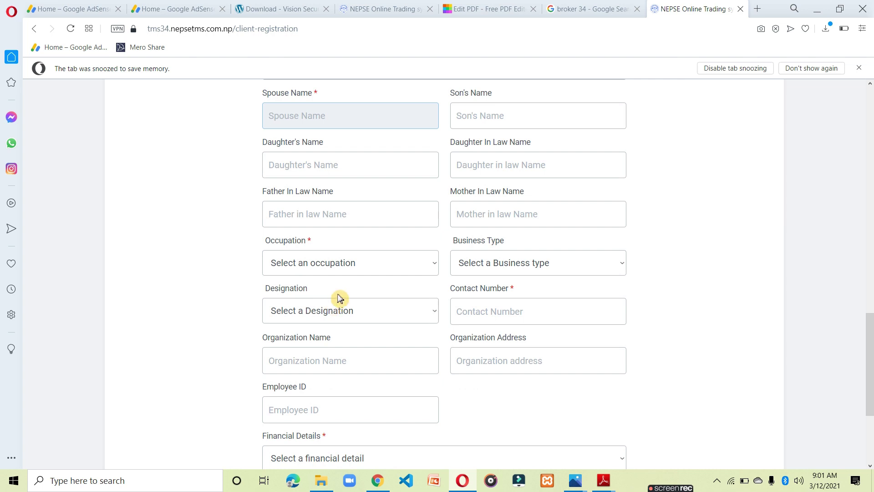
Choose Agriculture occupation, Upto 5,00,000 financial details and No investment-company involvement, then Next.
{"action": "left_click", "coordinate": [343, 269]}
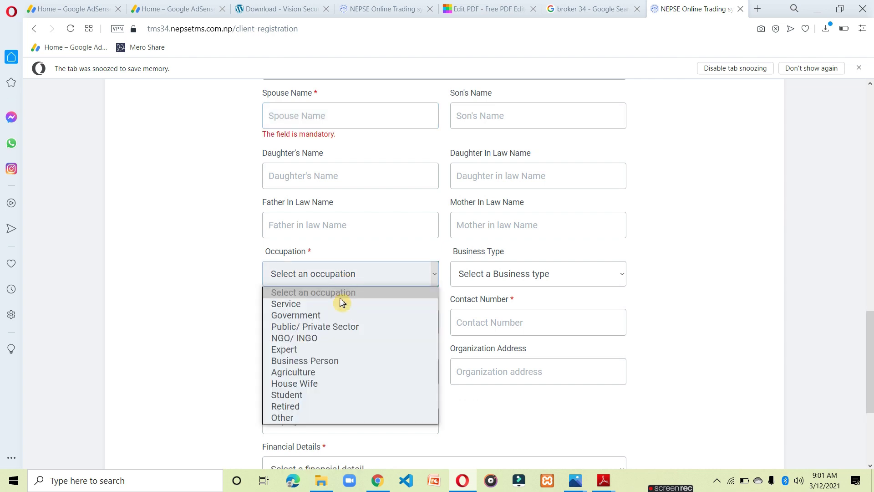
{"action": "left_click", "coordinate": [320, 374]}
{"action": "scroll", "coordinate": [320, 373], "scroll_direction": "down", "scroll_amount": 3}
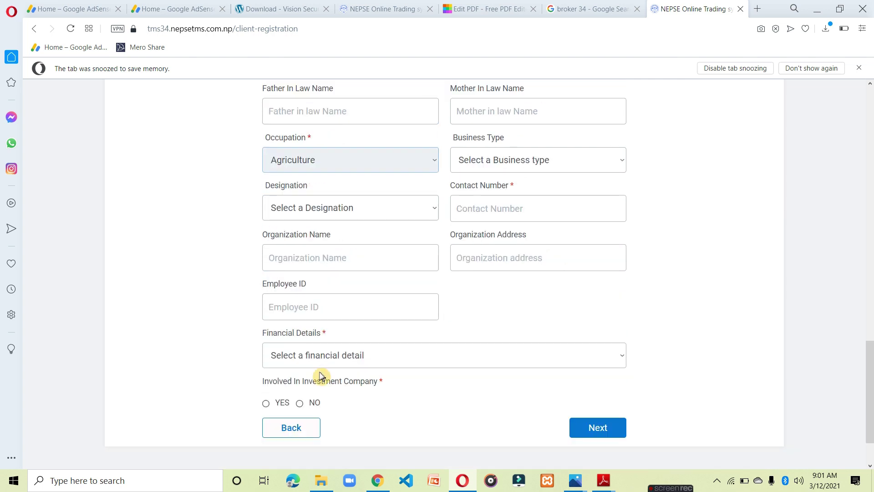
{"action": "left_click", "coordinate": [355, 361]}
{"action": "left_click", "coordinate": [336, 386]}
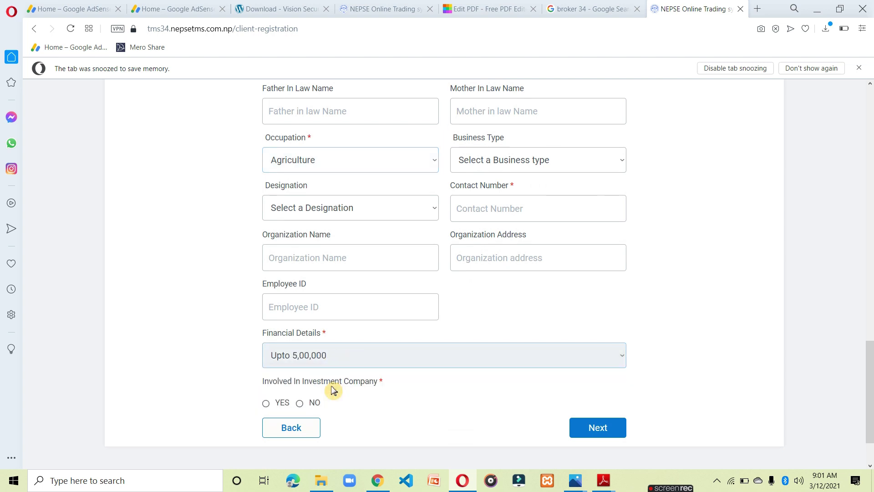
{"action": "left_click", "coordinate": [302, 404]}
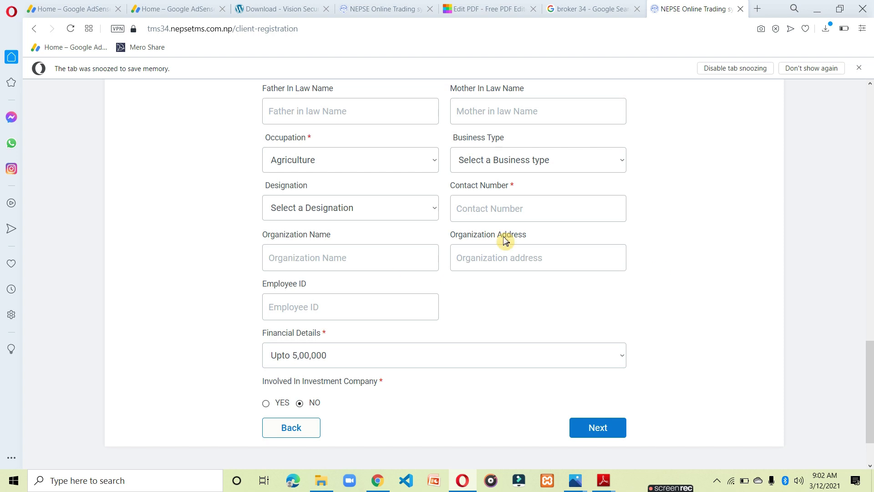
{"action": "left_click", "coordinate": [503, 212]}
{"action": "left_click", "coordinate": [596, 426]}
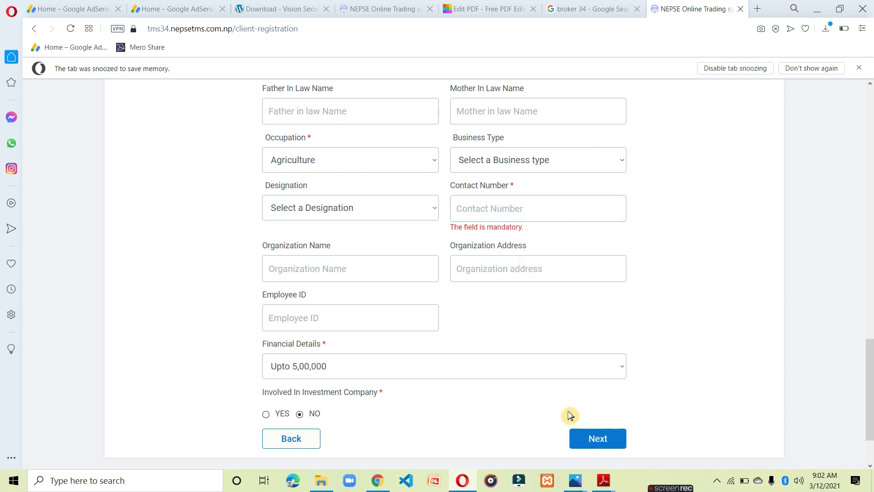
{"action": "scroll", "coordinate": [546, 401], "scroll_direction": "up", "scroll_amount": 6}
{"action": "scroll", "coordinate": [526, 395], "scroll_direction": "up", "scroll_amount": 10}
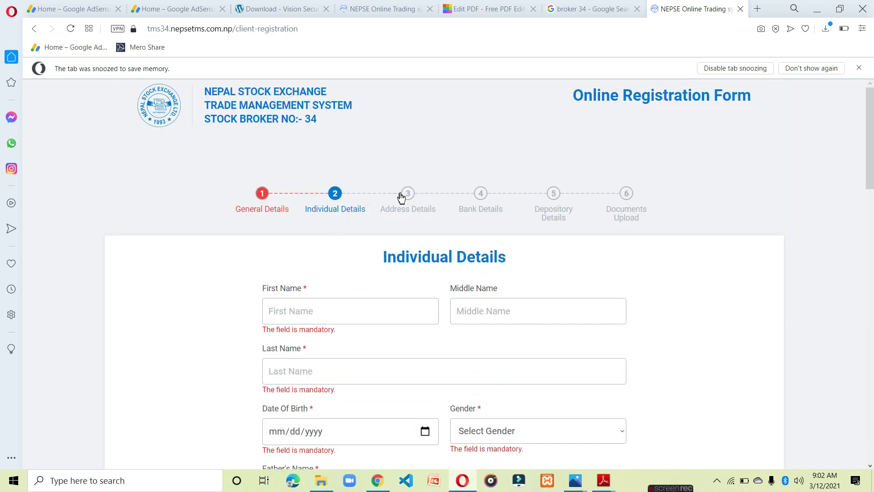
Add a second address entry in the Address Details step.
{"action": "left_click", "coordinate": [414, 195]}
{"action": "scroll", "coordinate": [419, 240], "scroll_direction": "down", "scroll_amount": 4}
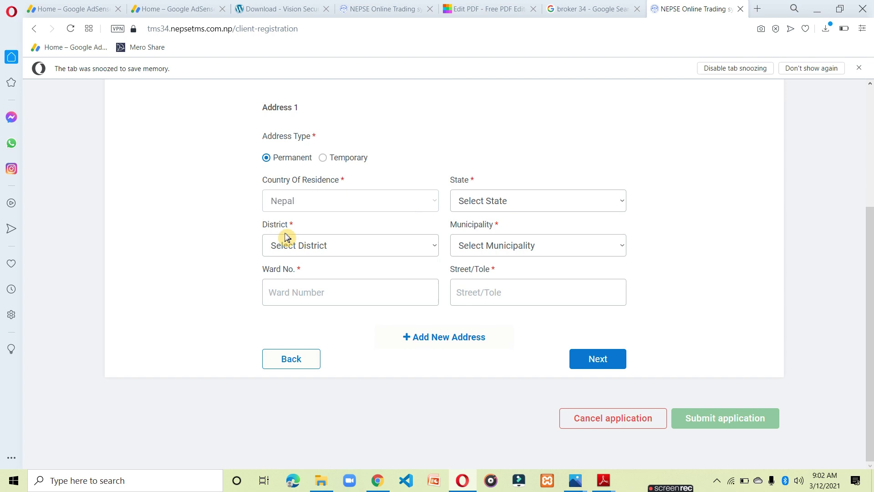
{"action": "left_click", "coordinate": [427, 338]}
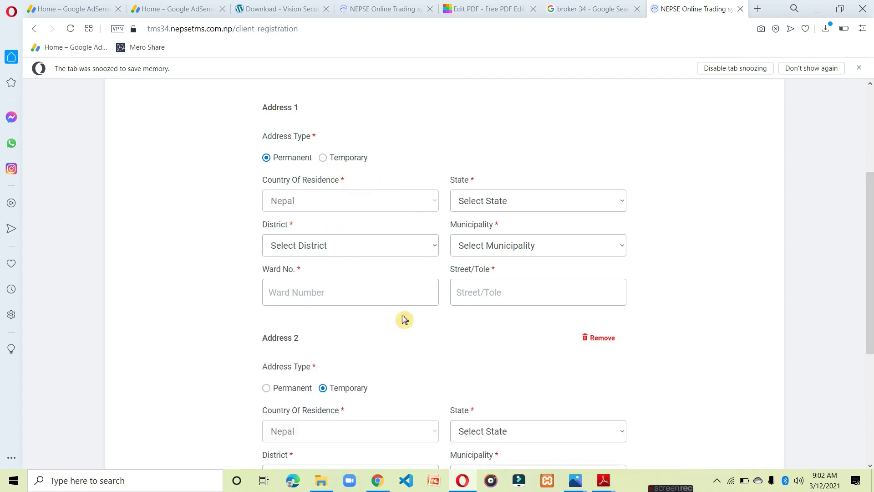
{"action": "scroll", "coordinate": [575, 415], "scroll_direction": "down", "scroll_amount": 5}
{"action": "scroll", "coordinate": [608, 410], "scroll_direction": "up", "scroll_amount": 4}
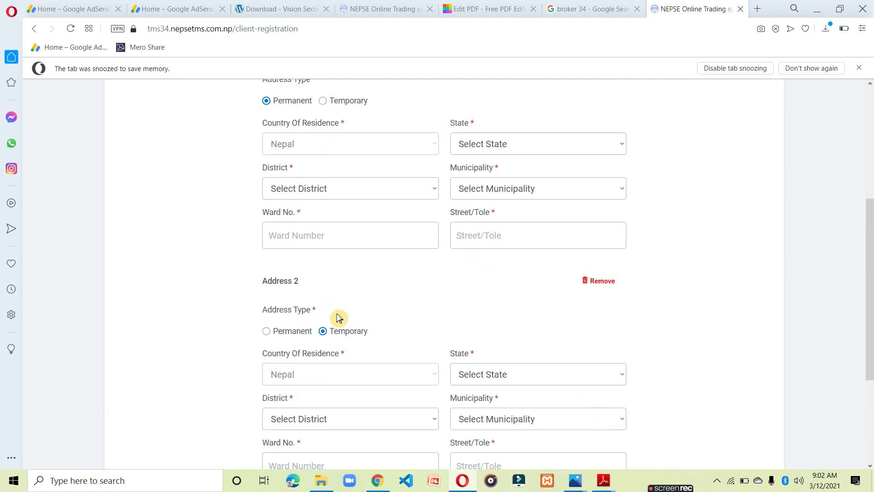
{"action": "scroll", "coordinate": [501, 419], "scroll_direction": "up", "scroll_amount": 5}
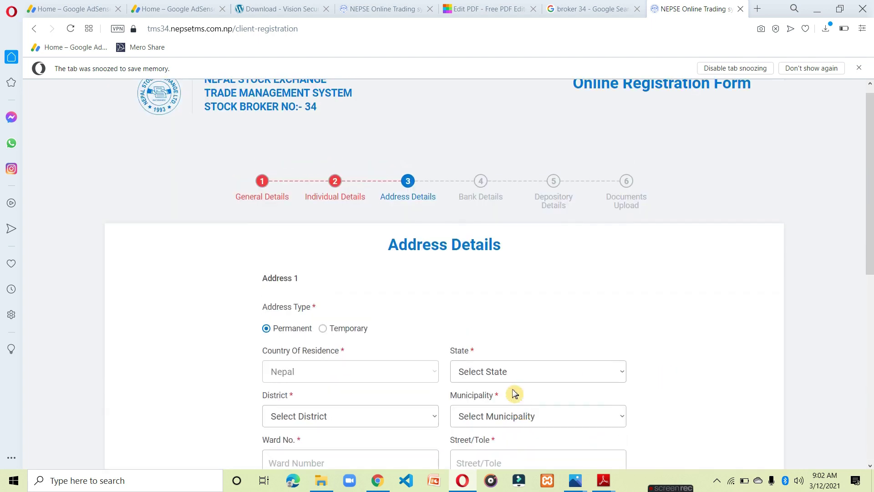
Select Nabil Bank Ltd., Butwal branch and Saving account type, and begin the account number.
{"action": "left_click", "coordinate": [490, 191]}
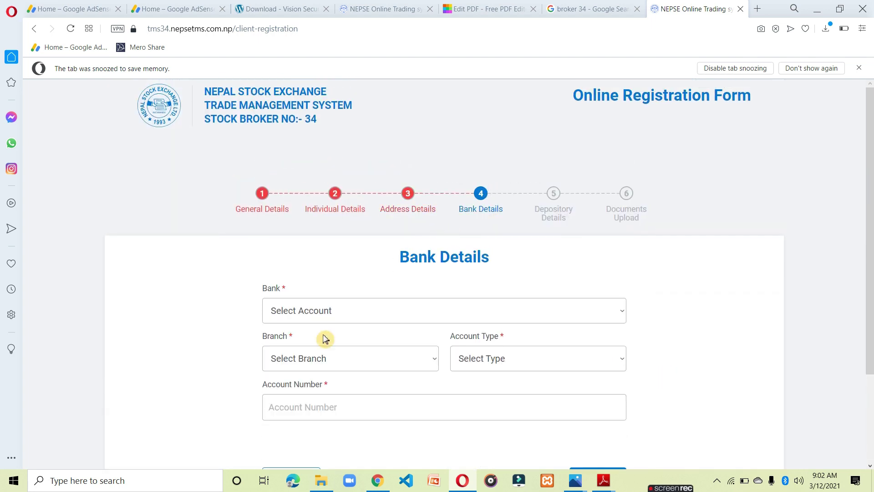
{"action": "left_click", "coordinate": [348, 311]}
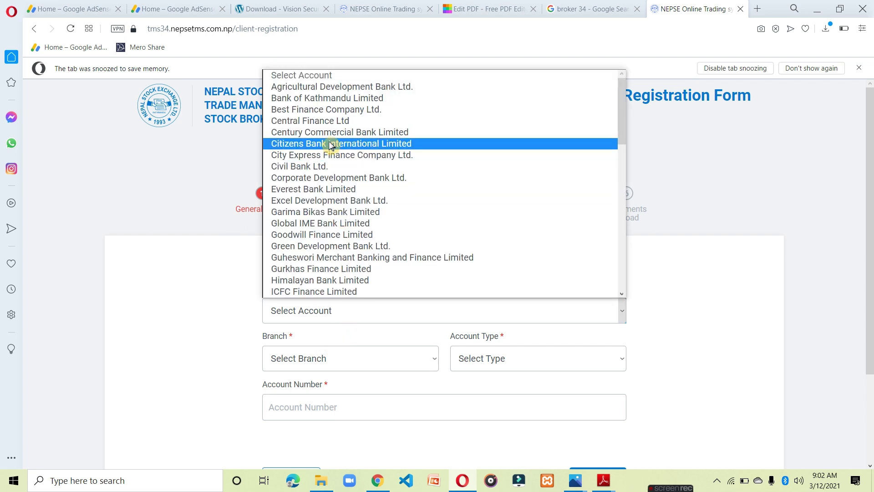
{"action": "key", "text": "n"}
{"action": "key", "text": "a"}
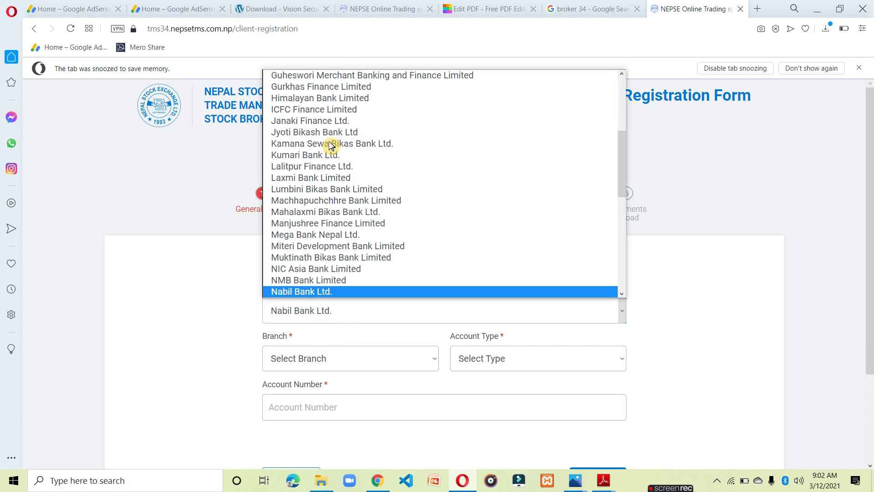
{"action": "key", "text": "Return"}
{"action": "left_click", "coordinate": [335, 367]}
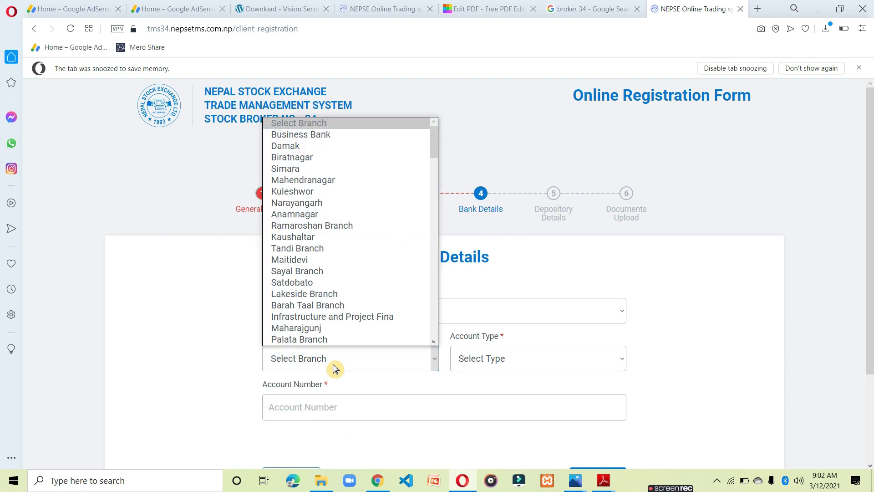
{"action": "type", "text": "but"}
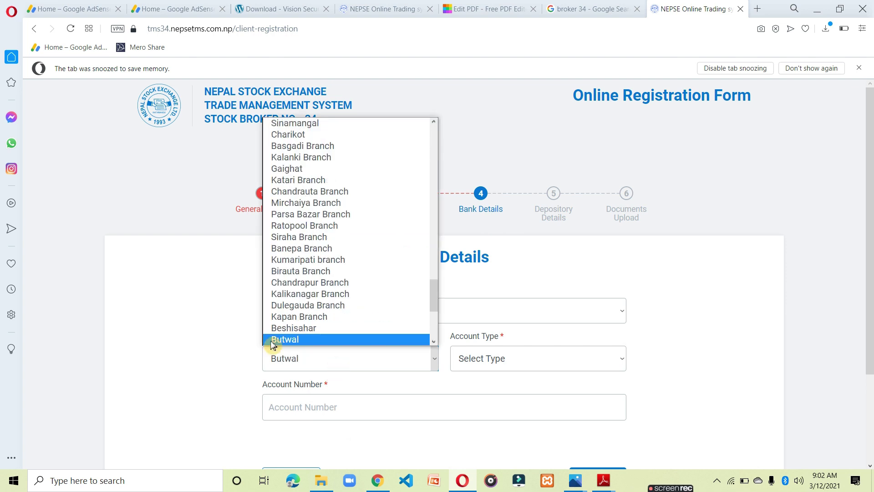
{"action": "left_click", "coordinate": [577, 367]}
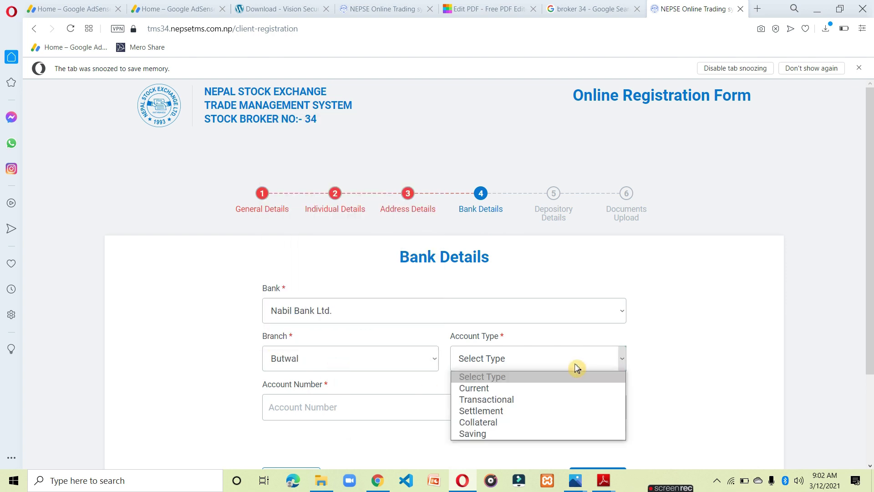
{"action": "left_click", "coordinate": [515, 432]}
{"action": "left_click", "coordinate": [386, 409]}
{"action": "type", "text": "005"}
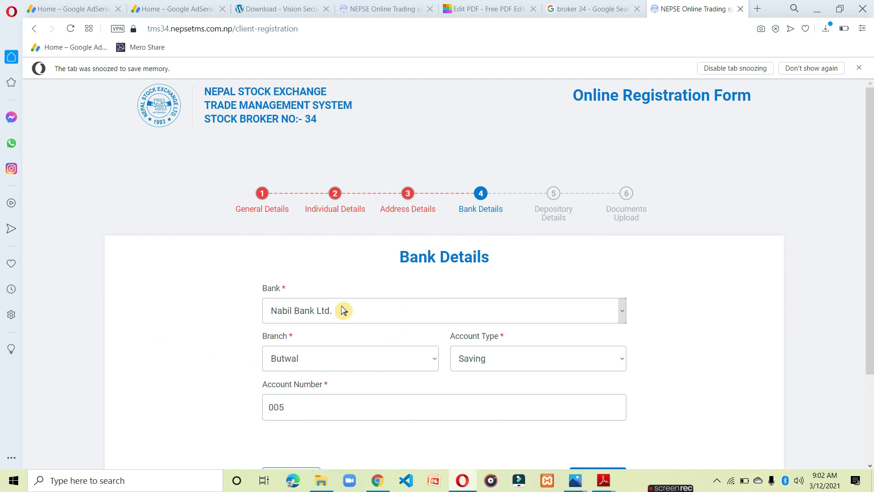
Enter the beneficiary owner ID in Depository Details and jump to the Documents Upload step.
{"action": "left_click", "coordinate": [558, 211]}
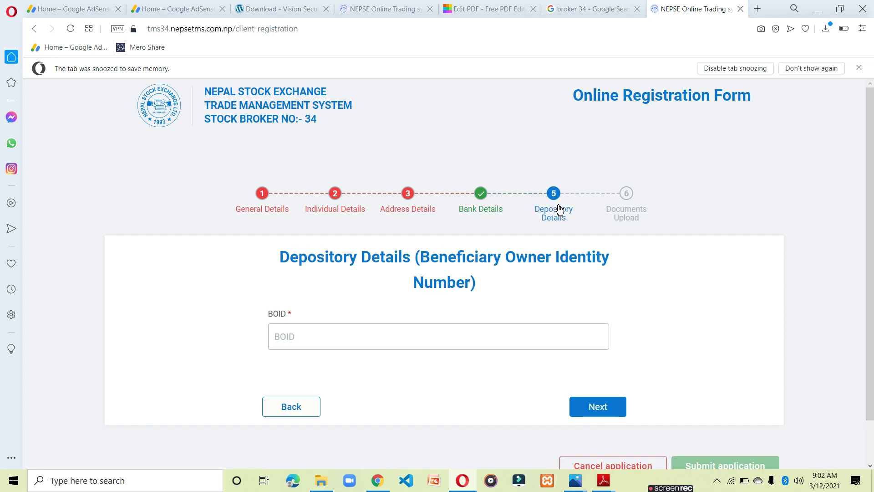
{"action": "left_click", "coordinate": [318, 337]}
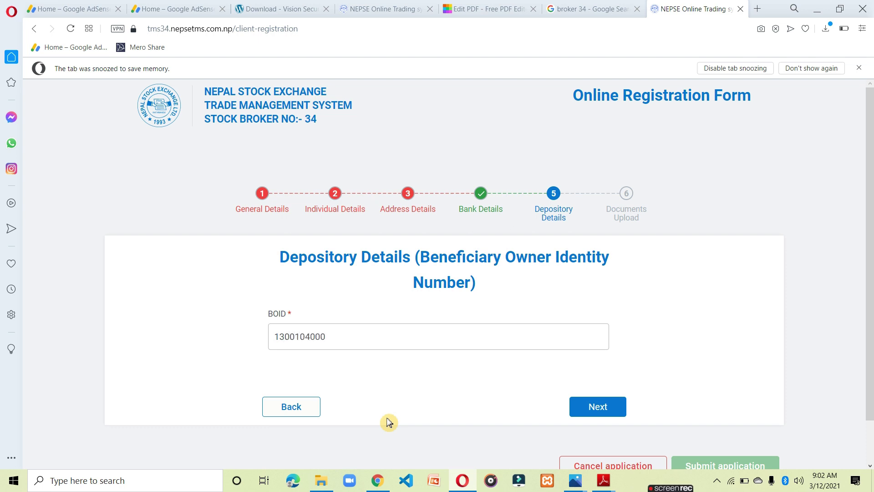
{"action": "left_click", "coordinate": [197, 358]}
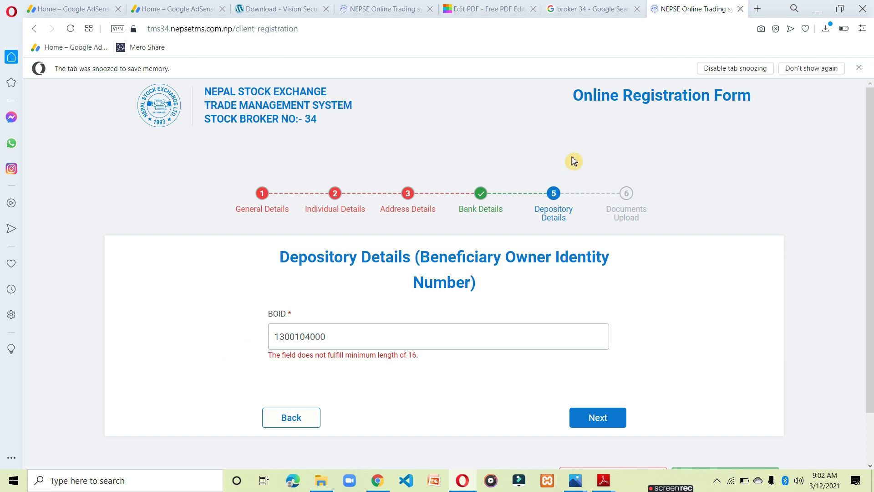
{"action": "left_click", "coordinate": [633, 208]}
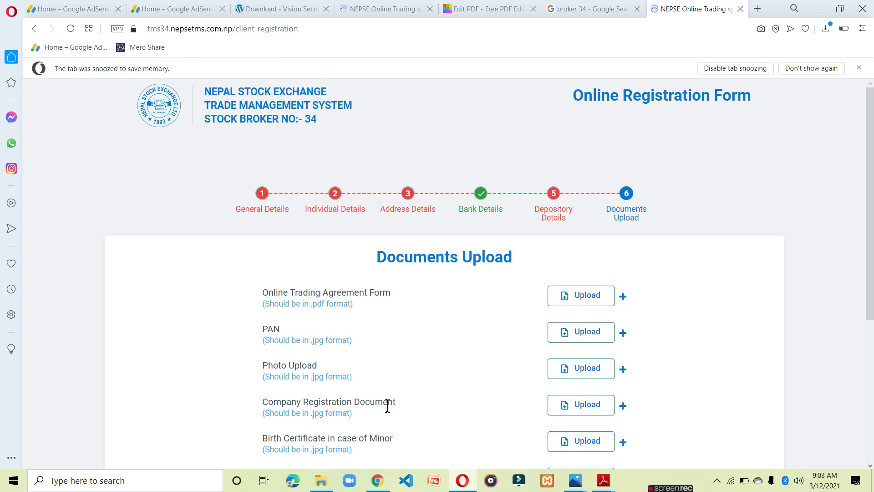
Start picking a Photo Upload file, then cancel the Open dialog without attaching anything.
{"action": "scroll", "coordinate": [387, 406], "scroll_direction": "down", "scroll_amount": 1}
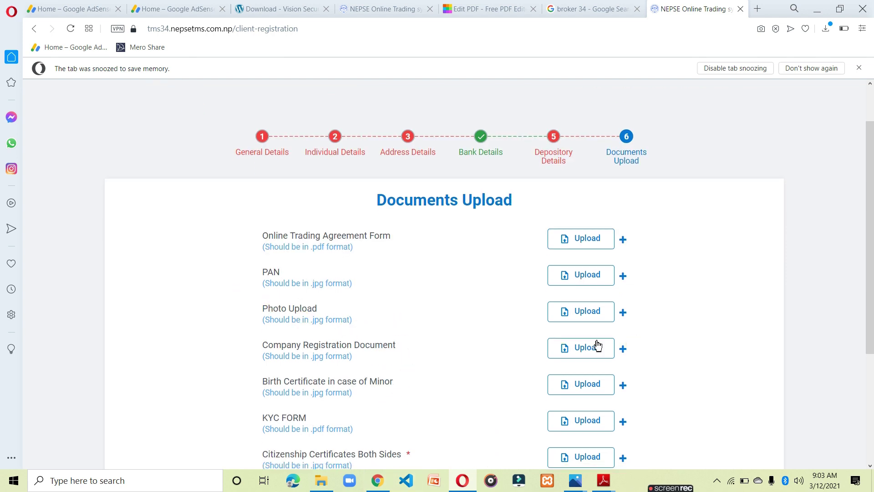
{"action": "left_click", "coordinate": [577, 322]}
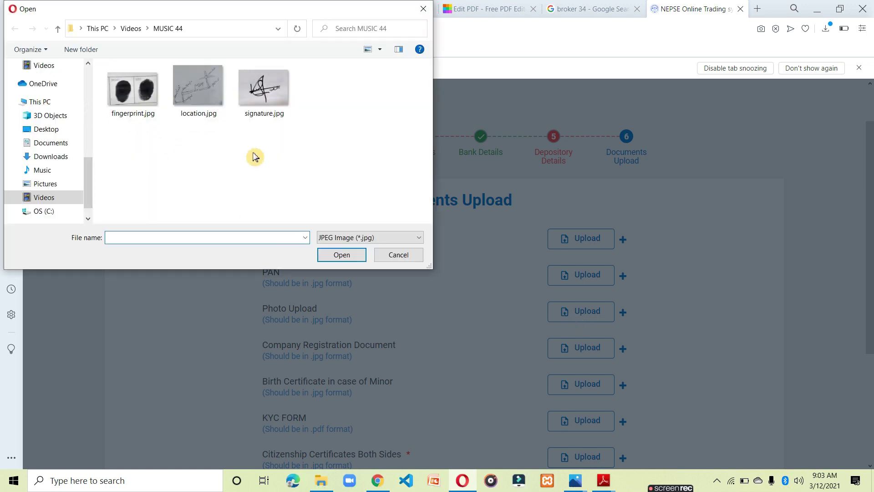
{"action": "scroll", "coordinate": [39, 142], "scroll_direction": "up", "scroll_amount": 4}
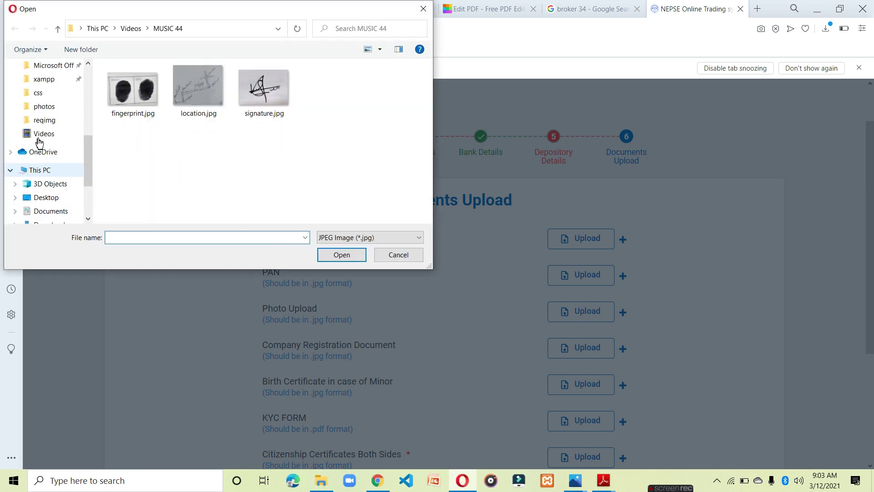
{"action": "left_click", "coordinate": [67, 82]}
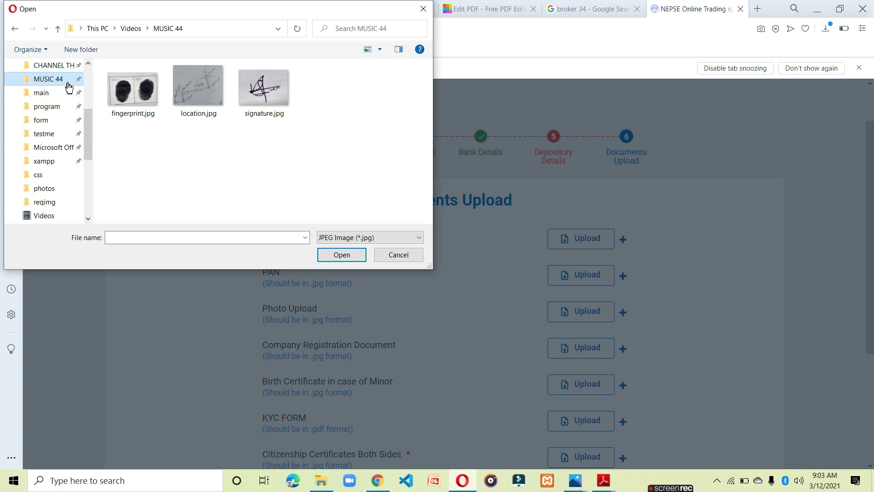
{"action": "left_click", "coordinate": [400, 255]}
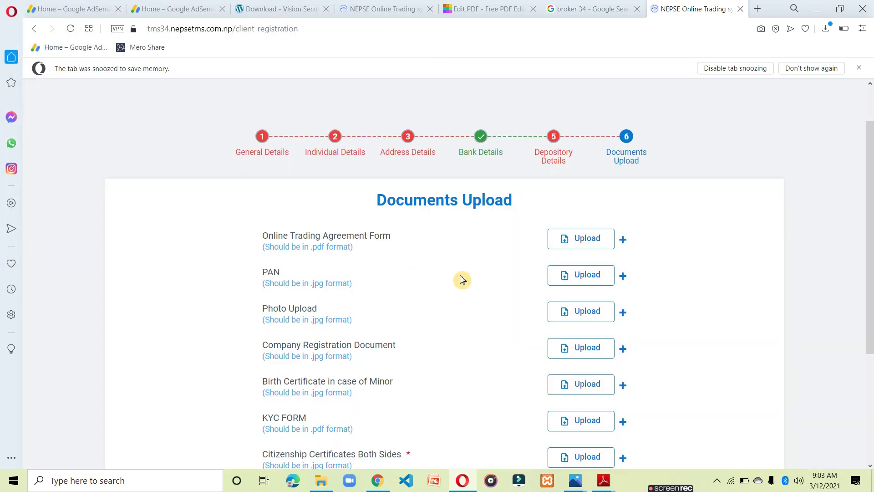
{"action": "scroll", "coordinate": [469, 350], "scroll_direction": "down", "scroll_amount": 3}
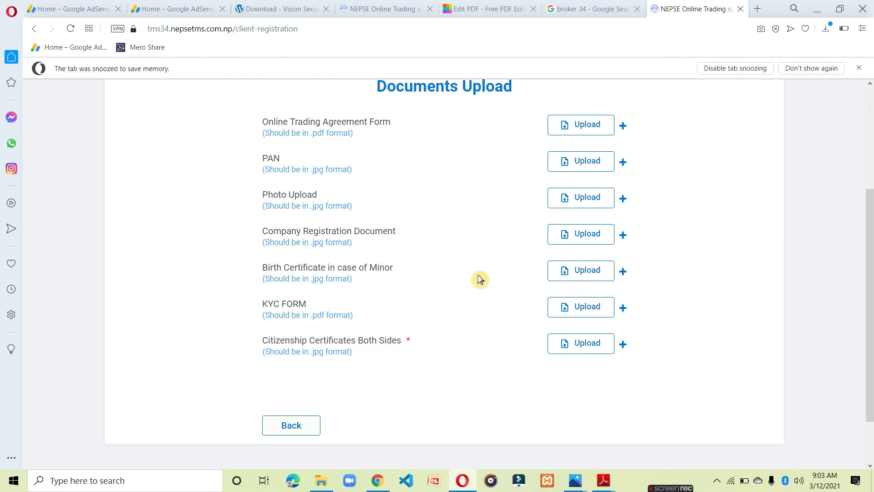
Attach the downloaded KYC form PDF to the KYC FORM slot and preview it before closing.
{"action": "left_click", "coordinate": [598, 311]}
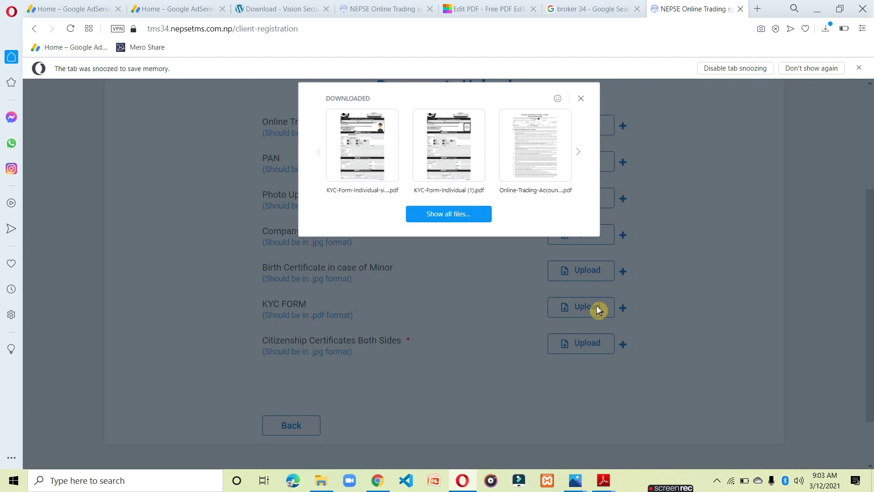
{"action": "left_click", "coordinate": [354, 155]}
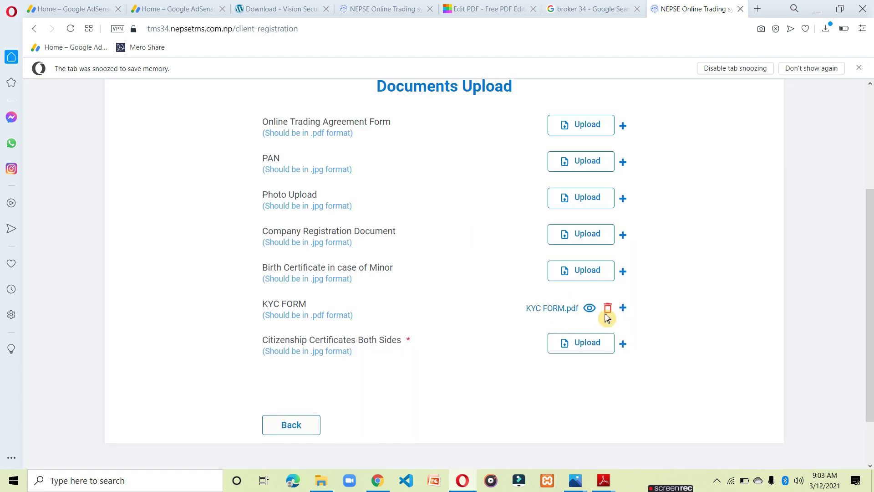
{"action": "left_click", "coordinate": [592, 309]}
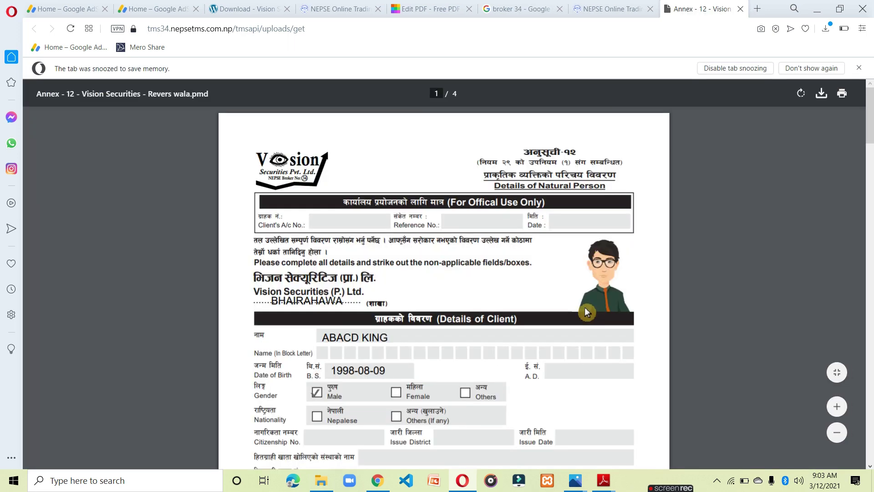
{"action": "scroll", "coordinate": [584, 318], "scroll_direction": "down", "scroll_amount": 5}
{"action": "scroll", "coordinate": [581, 330], "scroll_direction": "up", "scroll_amount": 5}
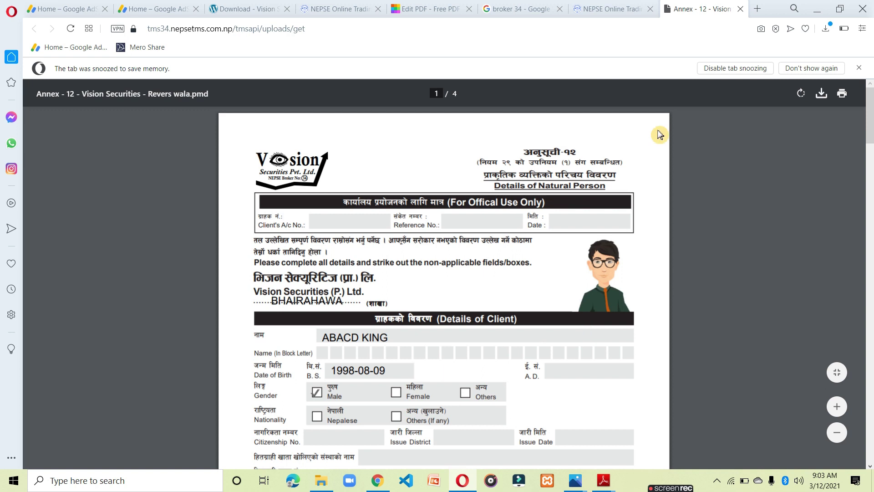
{"action": "left_click", "coordinate": [741, 10]}
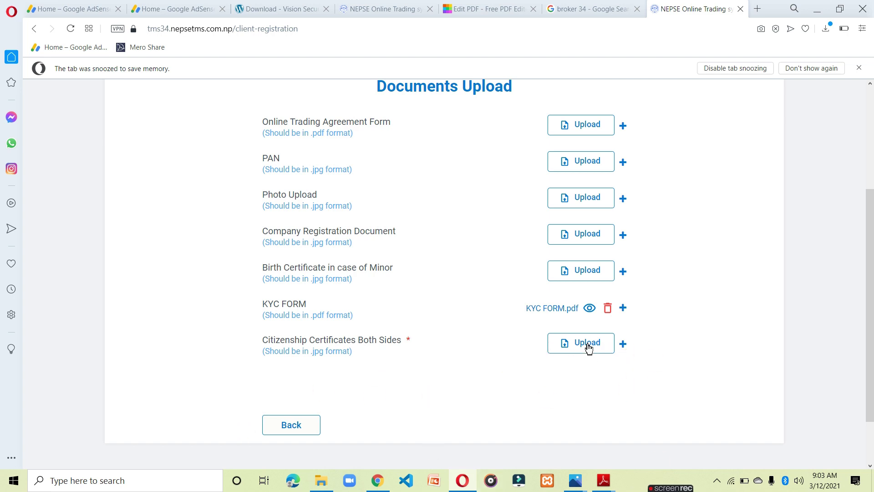
Add another Citizenship Certificates entry, return to General Details, then go Back to the login page.
{"action": "left_click", "coordinate": [622, 345]}
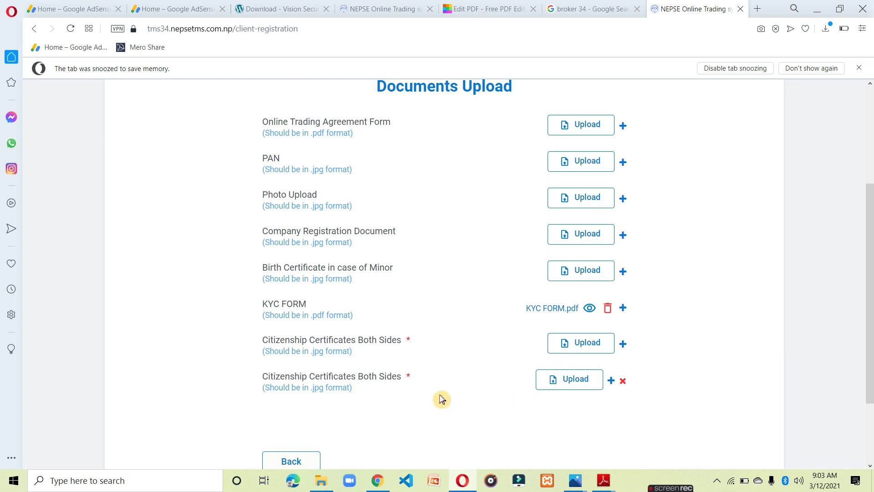
{"action": "scroll", "coordinate": [442, 400], "scroll_direction": "down", "scroll_amount": 2}
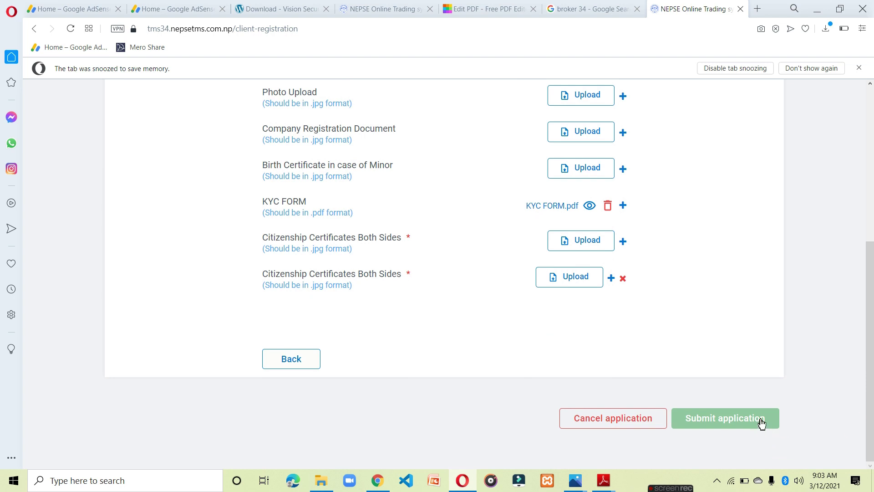
{"action": "scroll", "coordinate": [630, 353], "scroll_direction": "up", "scroll_amount": 5}
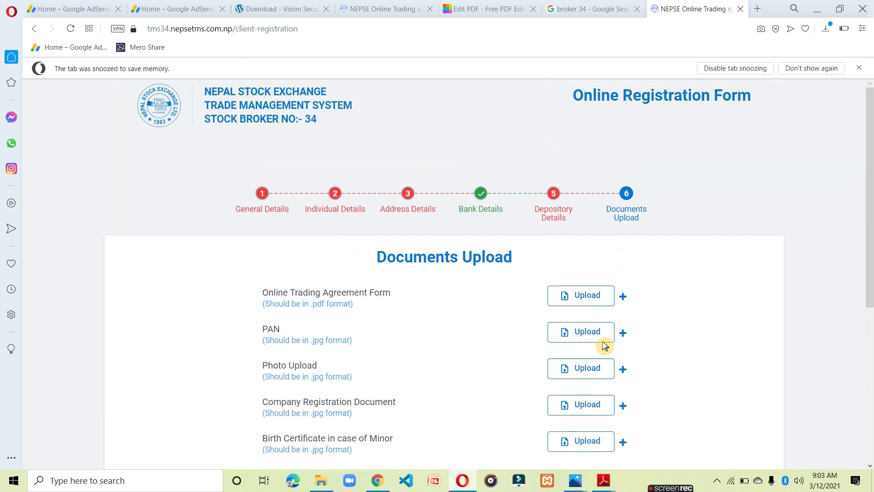
{"action": "left_click", "coordinate": [264, 211]}
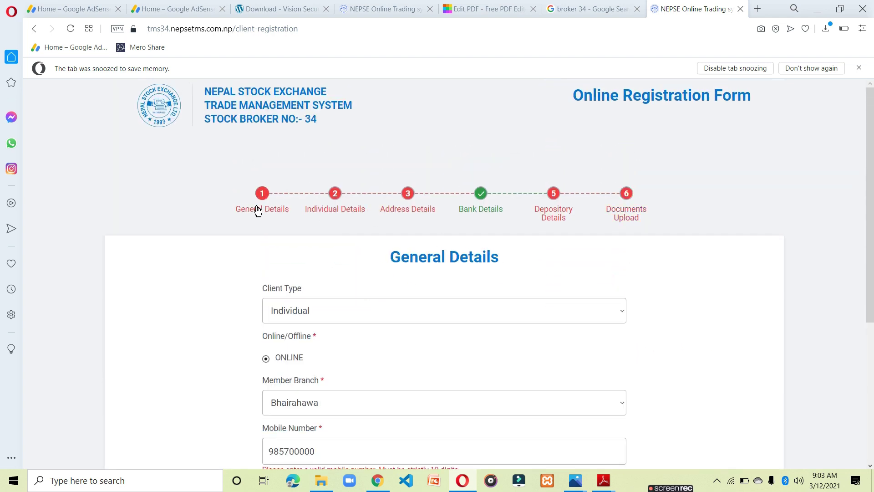
{"action": "left_click", "coordinate": [34, 29]}
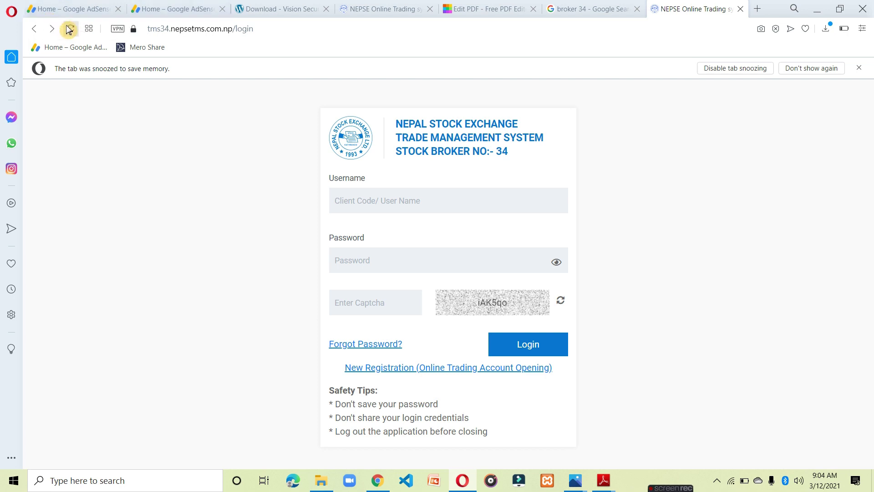
{"action": "left_click", "coordinate": [387, 483]}
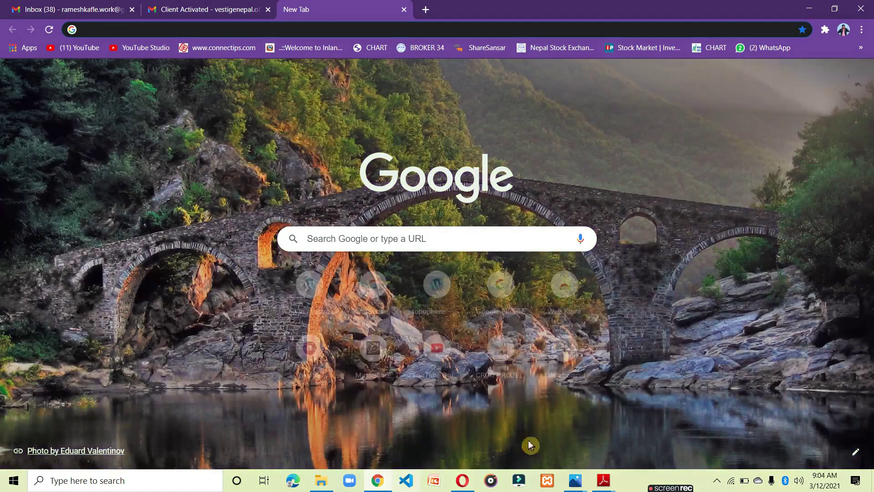
{"action": "left_click", "coordinate": [222, 10]}
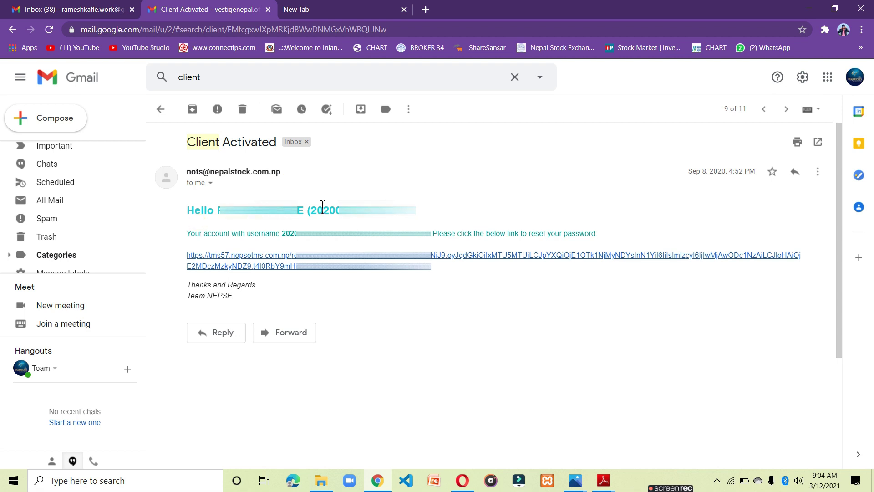
{"action": "left_click_drag", "start_coordinate": [318, 210], "coordinate": [416, 209]}
{"action": "left_click", "coordinate": [417, 208]}
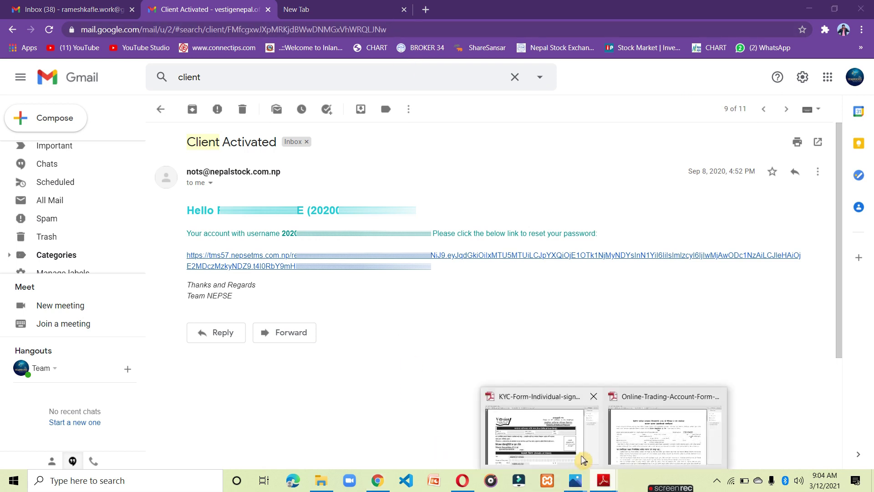
{"action": "left_click", "coordinate": [463, 480]}
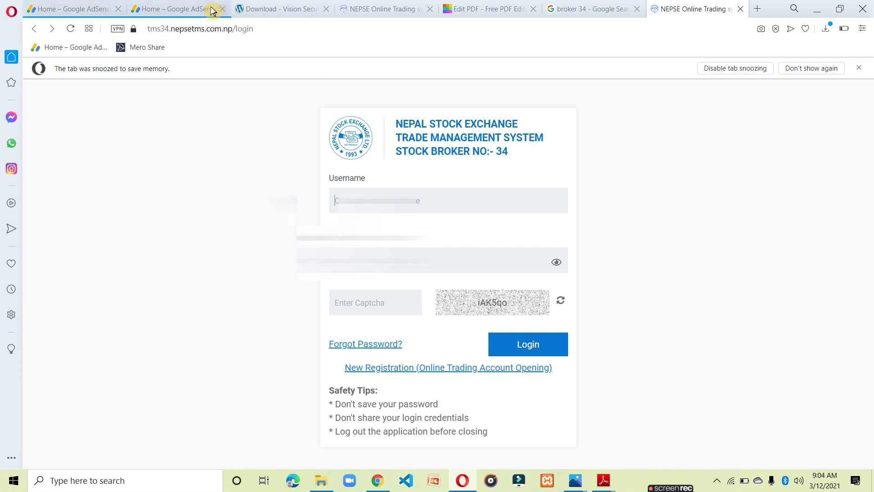
{"action": "left_click", "coordinate": [378, 480]}
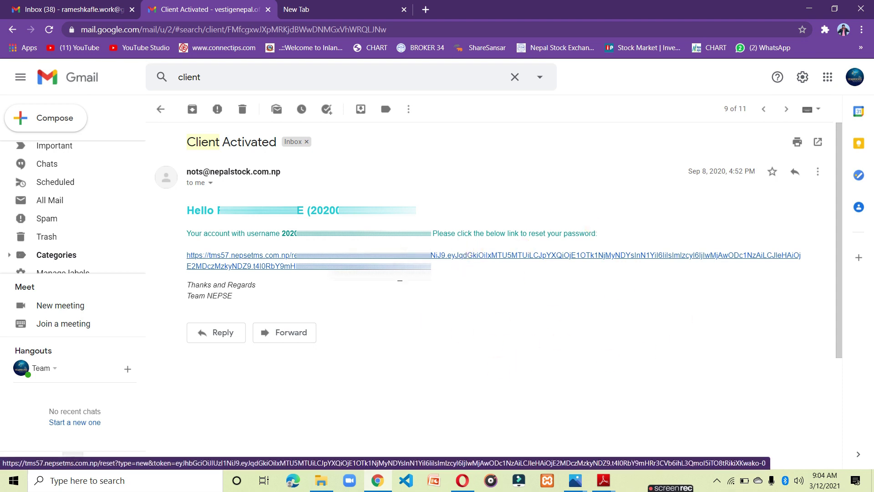
{"action": "left_click", "coordinate": [462, 480]}
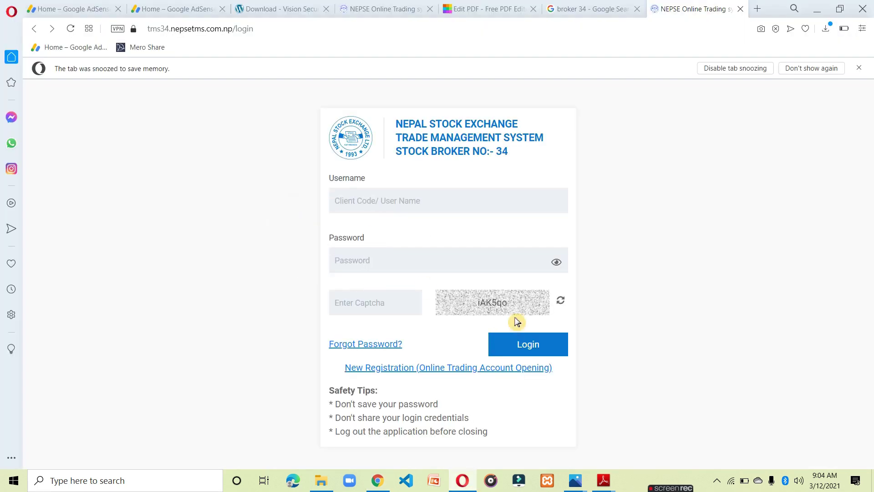
{"action": "key", "text": "Tab"}
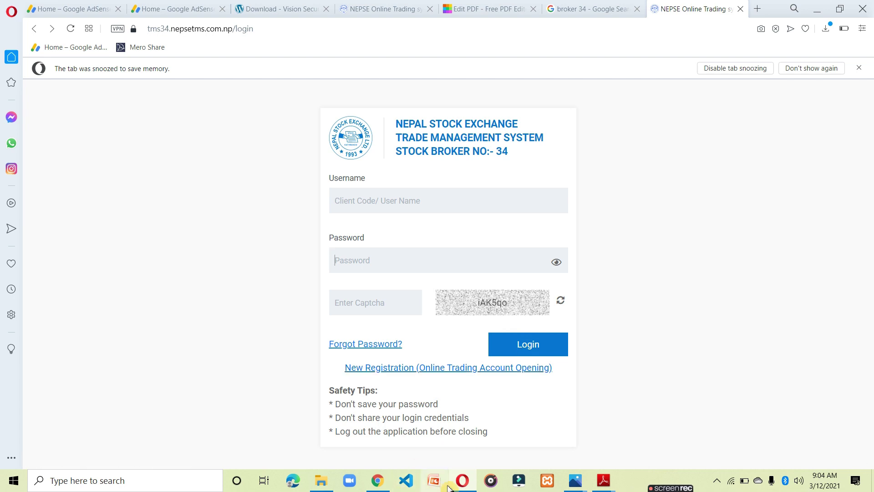
Close Opera's 'The tab was snoozed' notification bar above the broker 34 login page.
{"action": "mouse_move", "coordinate": [448, 487]}
{"action": "left_click", "coordinate": [861, 68]}
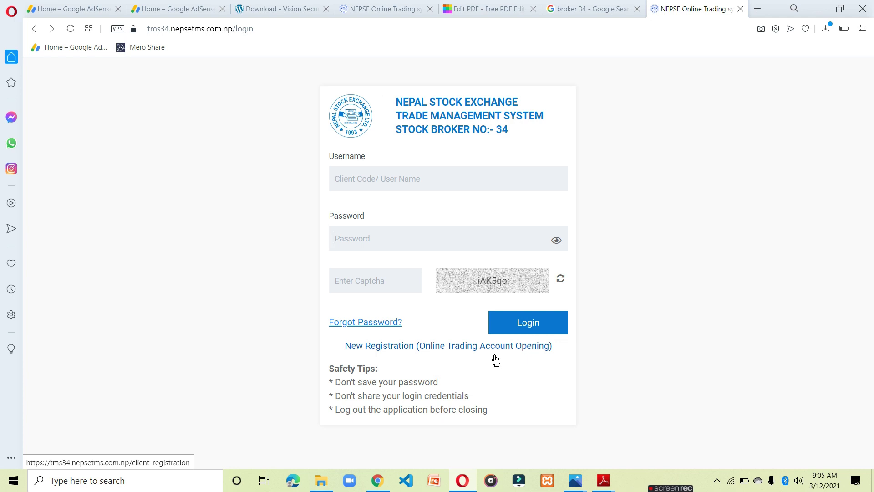
Start a New Registration on broker 34's site and preview its Documents Upload step.
{"action": "left_click", "coordinate": [481, 352]}
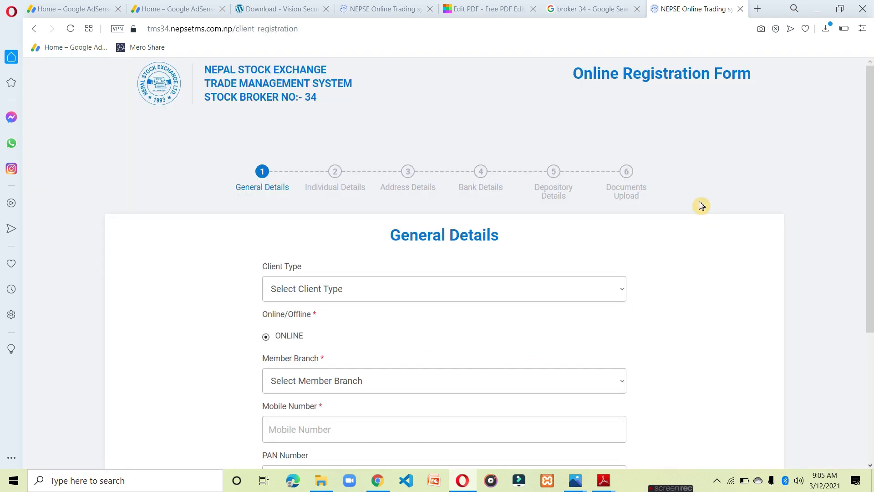
{"action": "left_click", "coordinate": [628, 186]}
{"action": "scroll", "coordinate": [599, 256], "scroll_direction": "down", "scroll_amount": 3}
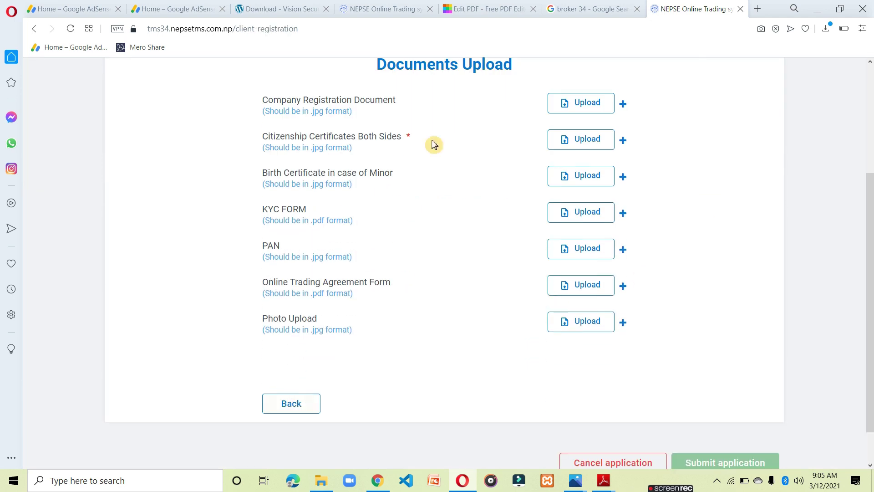
{"action": "scroll", "coordinate": [535, 272], "scroll_direction": "up", "scroll_amount": 3}
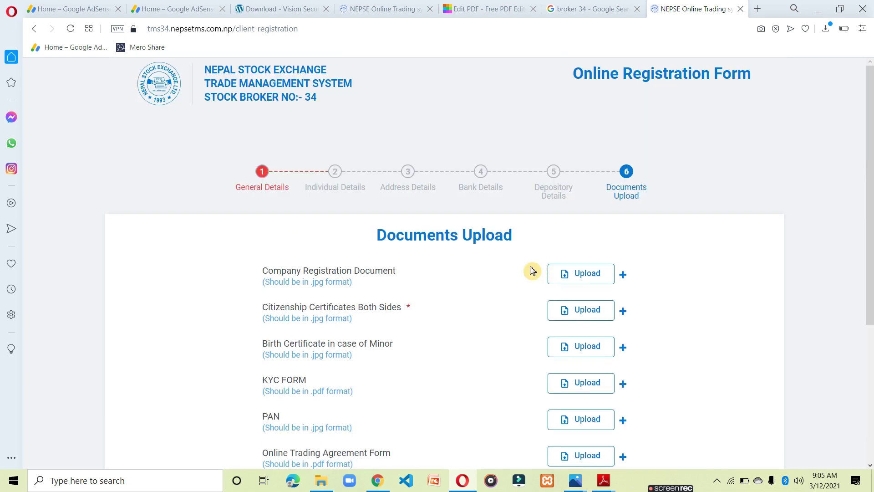
Change the site address from tms34 to tms57 and load broker 57's registration page.
{"action": "left_click", "coordinate": [170, 29]}
{"action": "left_click", "coordinate": [170, 28]}
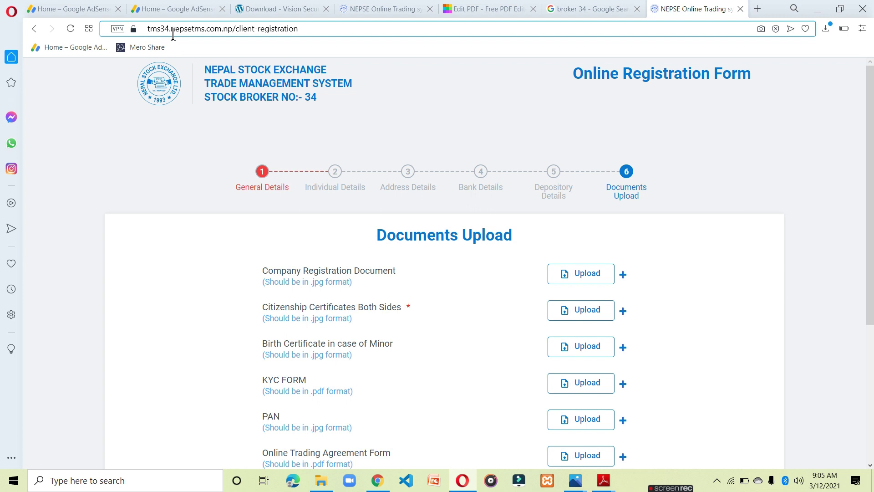
{"action": "left_click", "coordinate": [162, 28]}
{"action": "key", "text": "BackSpace"}
{"action": "key", "text": "BackSpace"}
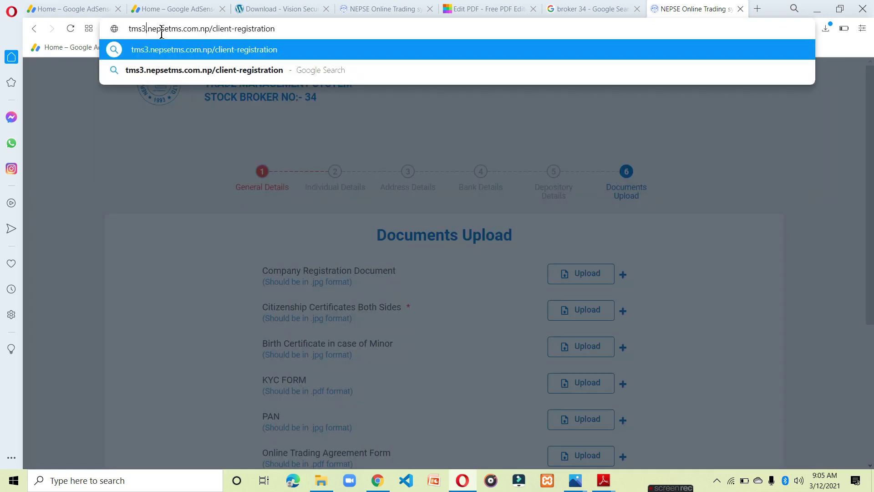
{"action": "type", "text": "57"}
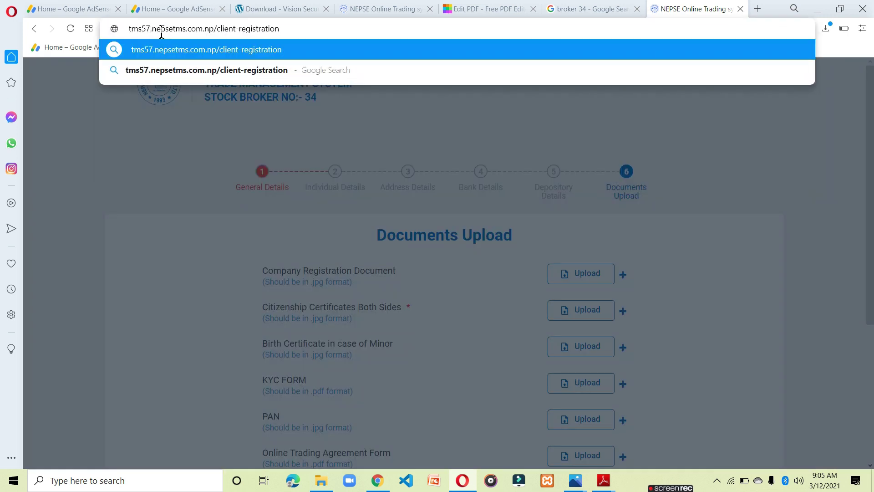
{"action": "key", "text": "Return"}
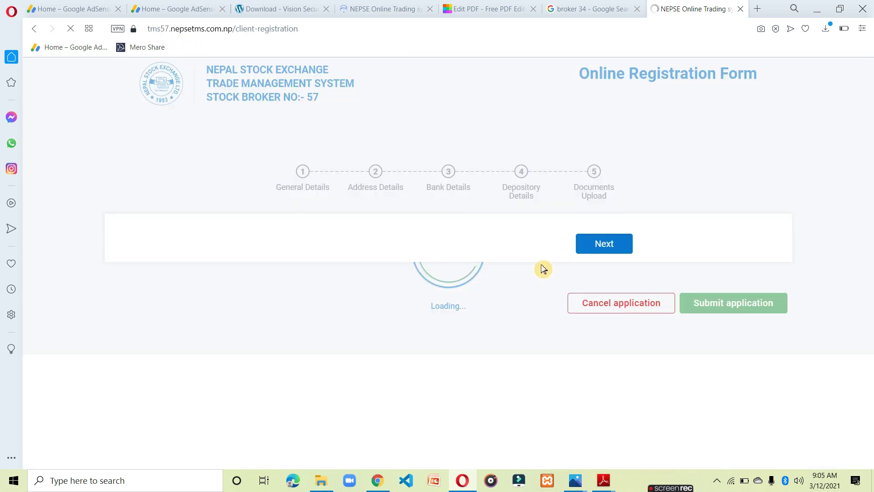
Jump to the Documents Upload step and review its six upload slots, Kyc form through Photo.
{"action": "left_click", "coordinate": [592, 179]}
{"action": "scroll", "coordinate": [522, 302], "scroll_direction": "down", "scroll_amount": 4}
{"action": "scroll", "coordinate": [523, 301], "scroll_direction": "up", "scroll_amount": 4}
{"action": "scroll", "coordinate": [523, 300], "scroll_direction": "down", "scroll_amount": 4}
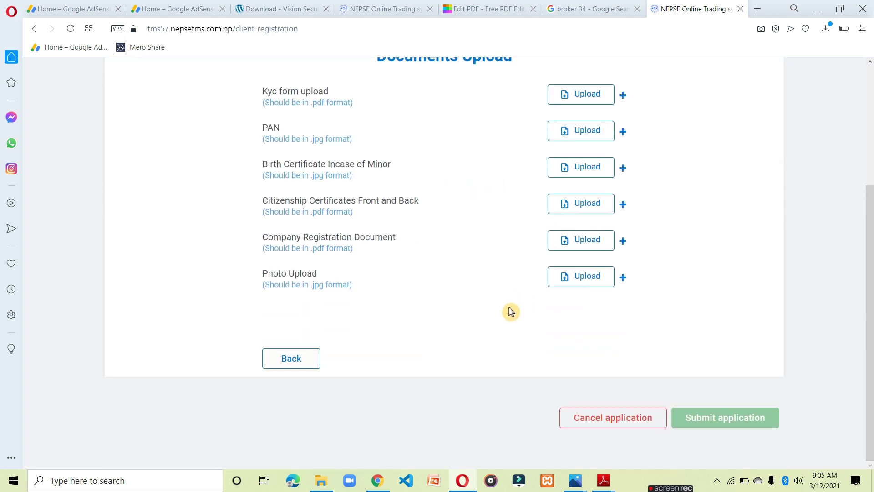
{"action": "scroll", "coordinate": [511, 311], "scroll_direction": "up", "scroll_amount": 4}
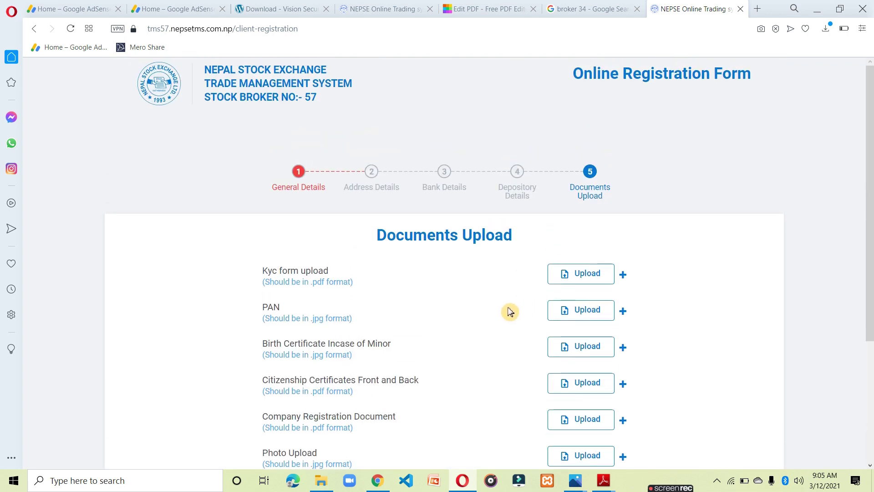